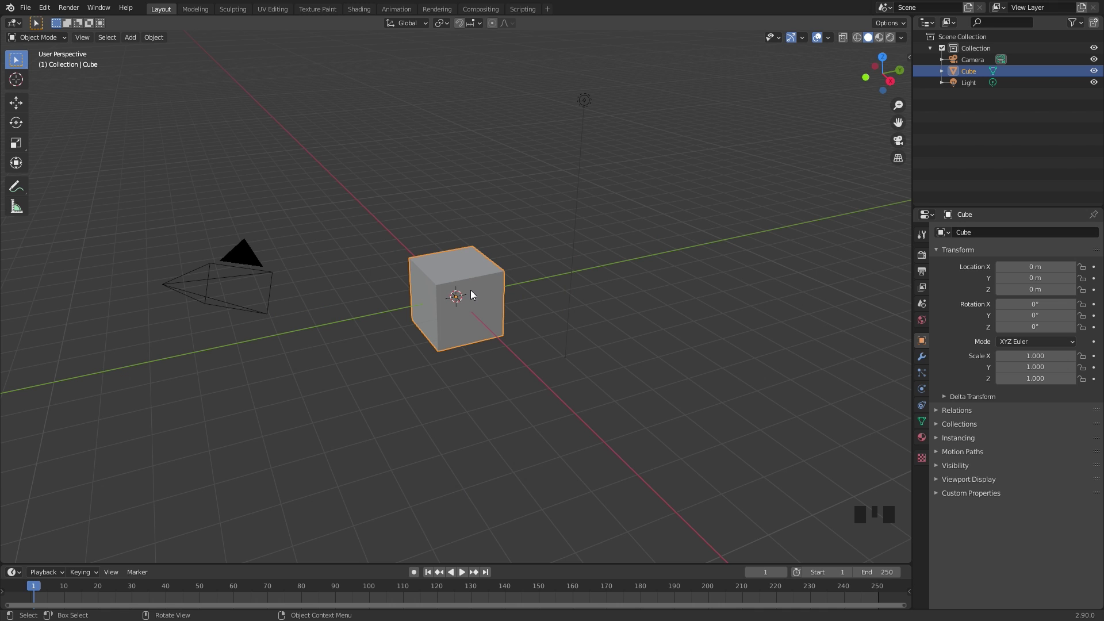
Step: Flatten the default cube along Z to a thickness of 0.146
{"action": "middle_click_drag", "start_coordinate": [496, 294], "coordinate": [495, 247]}
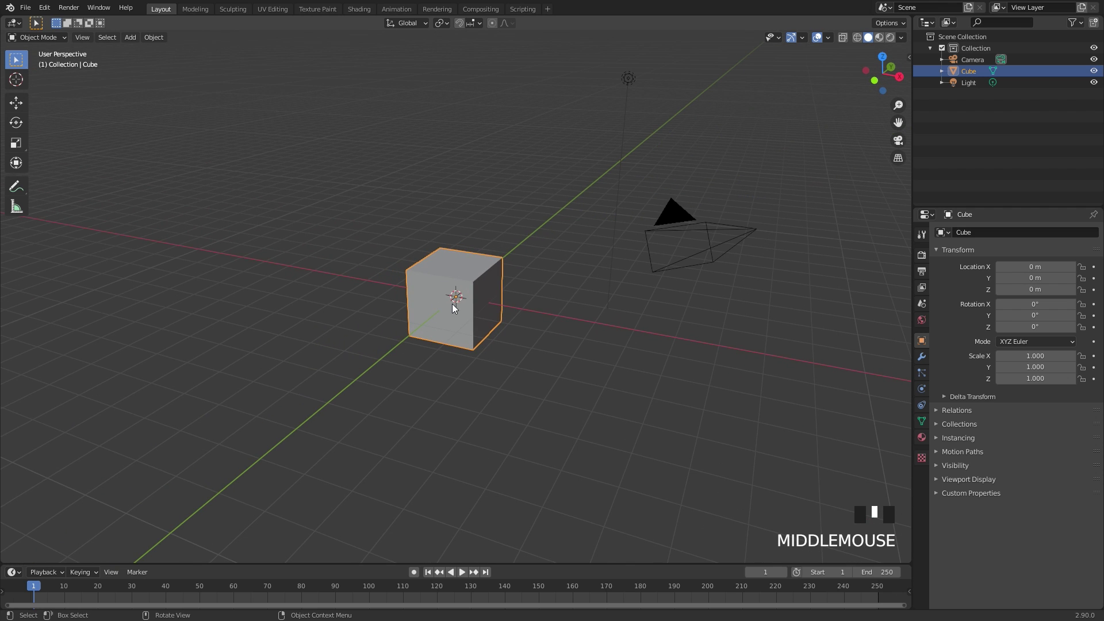
{"action": "scroll", "coordinate": [452, 303], "scroll_direction": "up", "scroll_amount": 4}
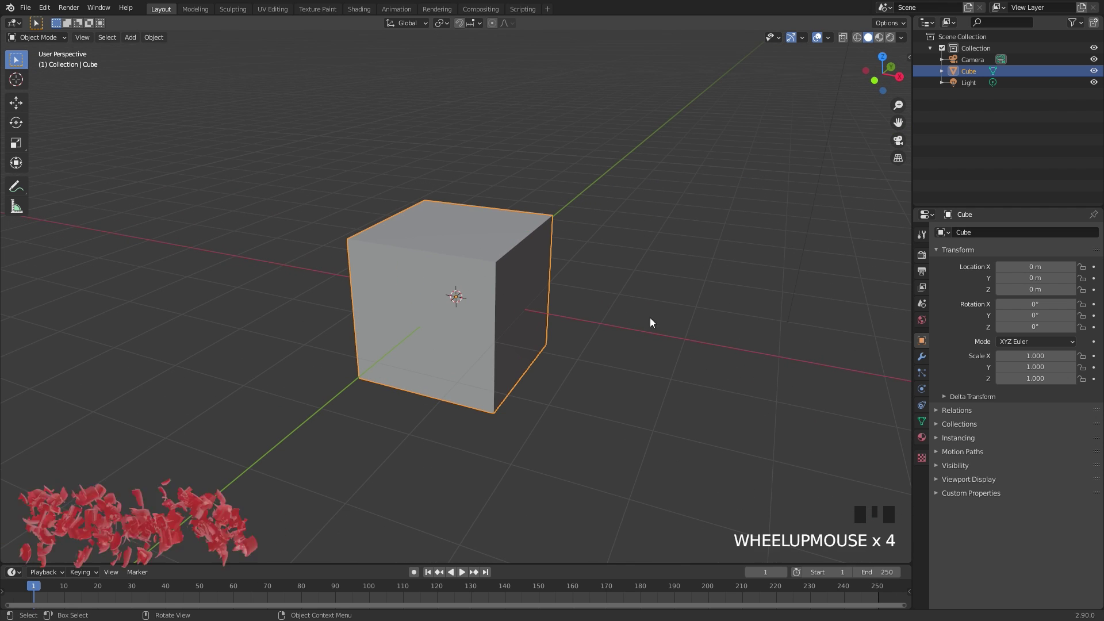
{"action": "key", "text": "s"}
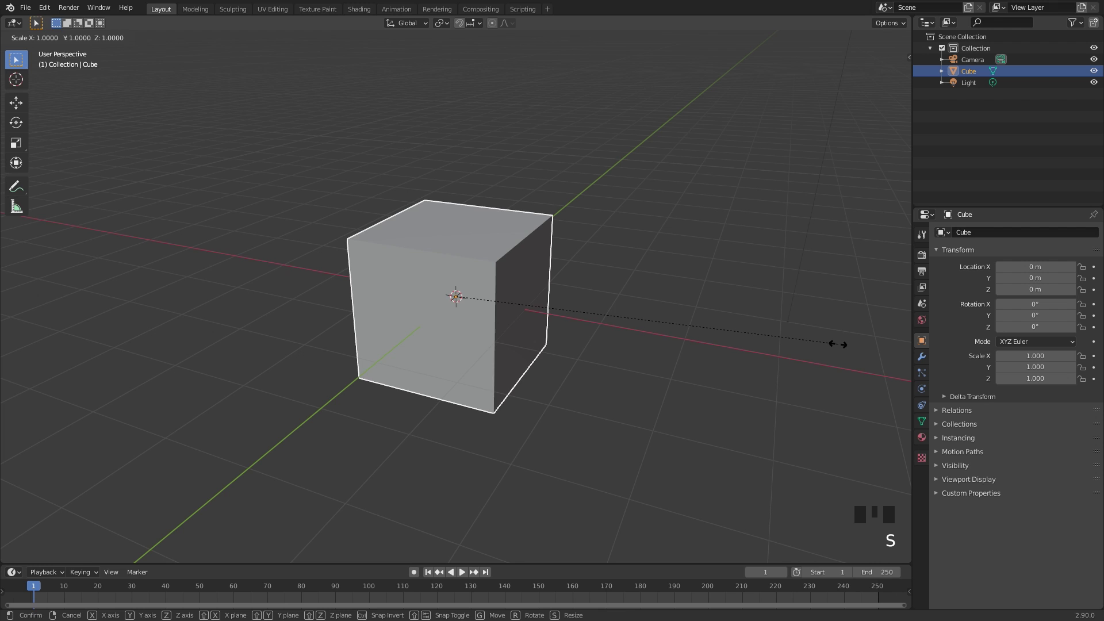
{"action": "key", "text": "z"}
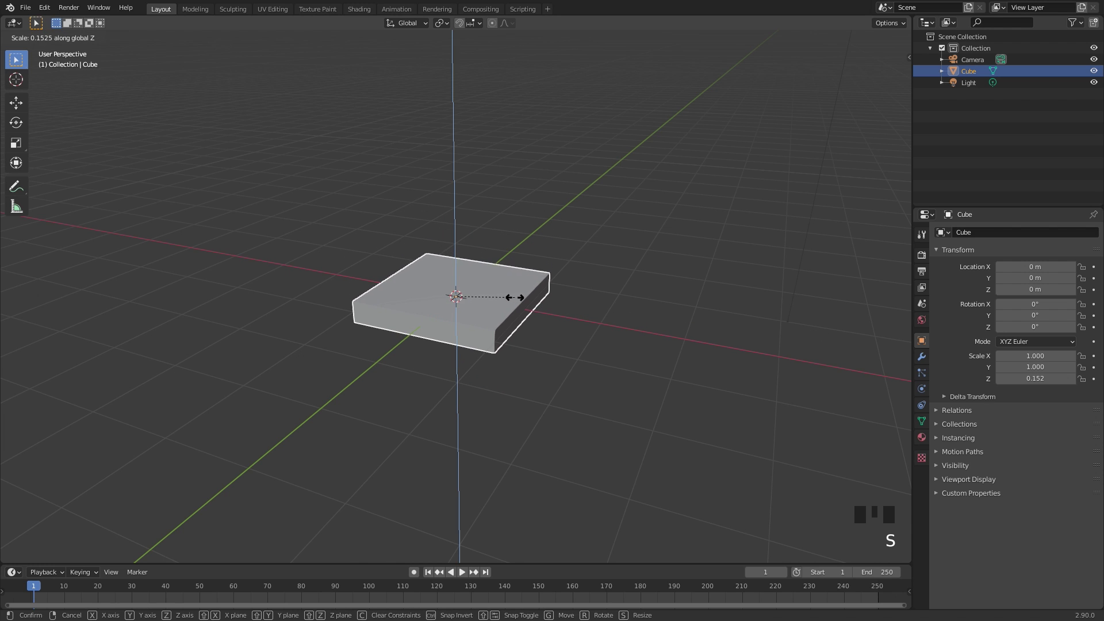
{"action": "left_click", "coordinate": [535, 301]}
Step: Widen the flattened cube on X and Y, then stretch it along Y to 1.778 × 2.720
{"action": "scroll", "coordinate": [544, 303], "scroll_direction": "down", "scroll_amount": 3}
{"action": "key", "text": "s"}
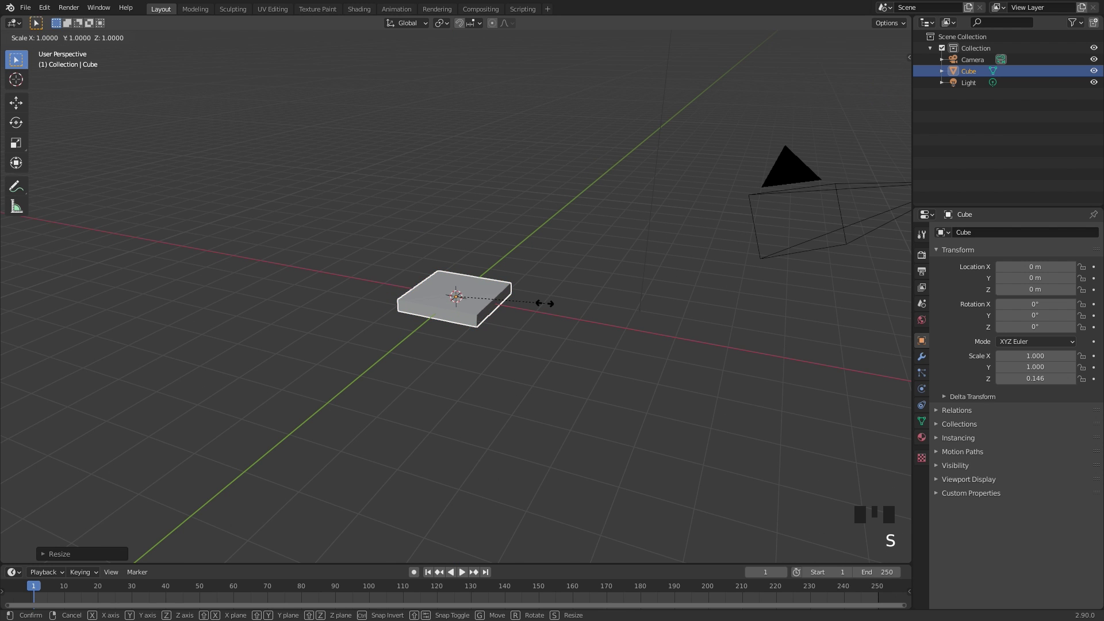
{"action": "key", "text": "shift+z"}
{"action": "left_click", "coordinate": [615, 304]}
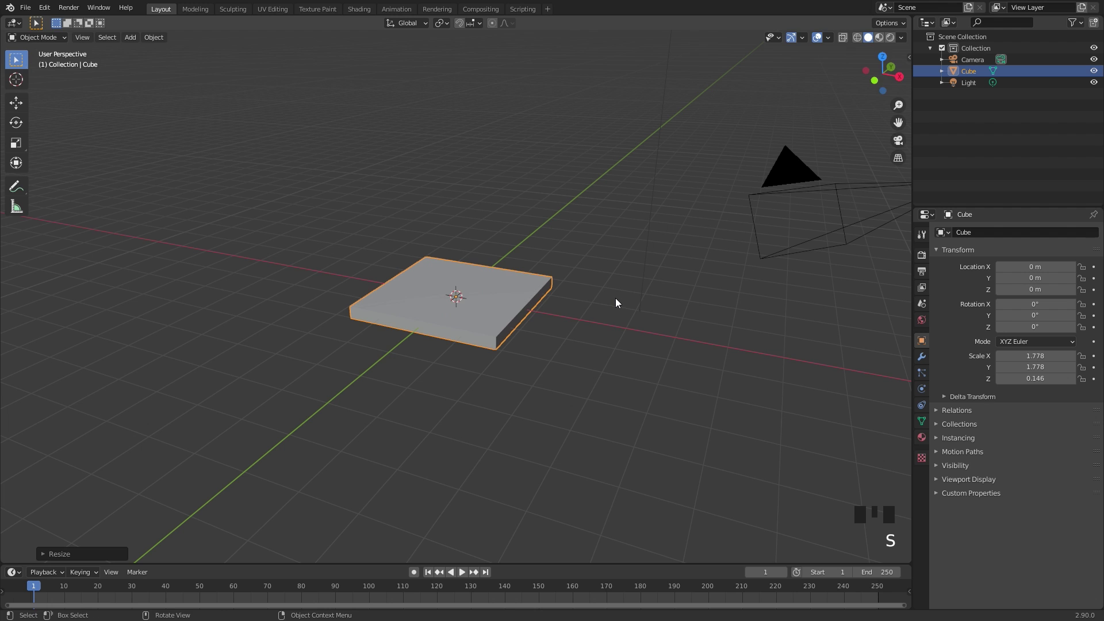
{"action": "key", "text": "s"}
{"action": "key", "text": "y"}
{"action": "left_click", "coordinate": [609, 289]}
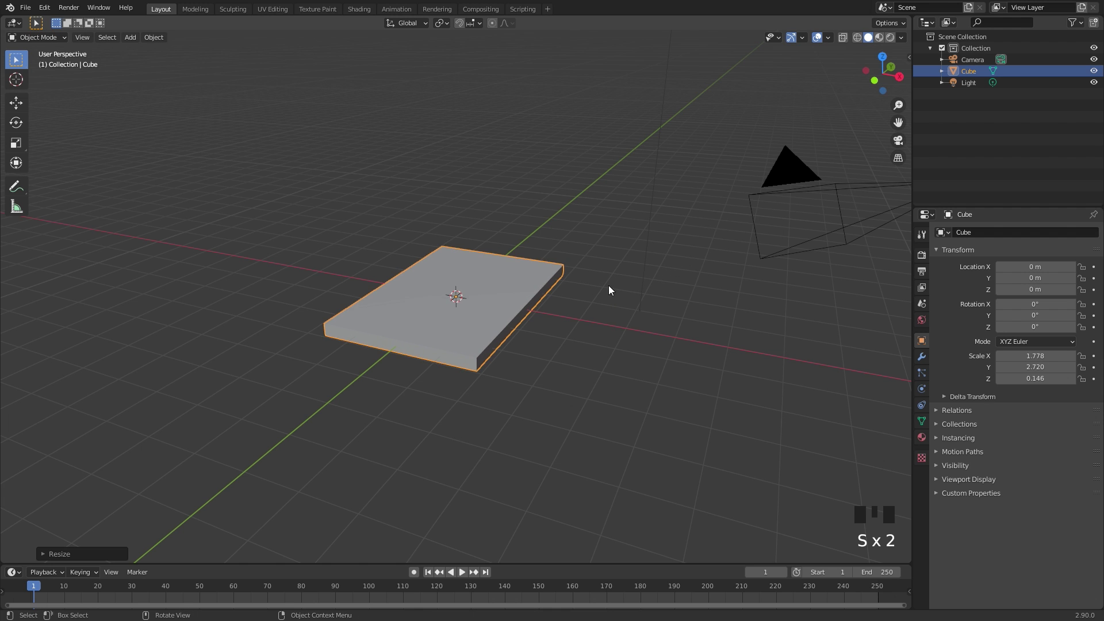
{"action": "middle_click_drag", "start_coordinate": [608, 289], "coordinate": [559, 295]}
Step: Add a mesh cylinder and flatten it to 0.107 along Z
{"action": "scroll", "coordinate": [559, 295], "scroll_direction": "up", "scroll_amount": 1}
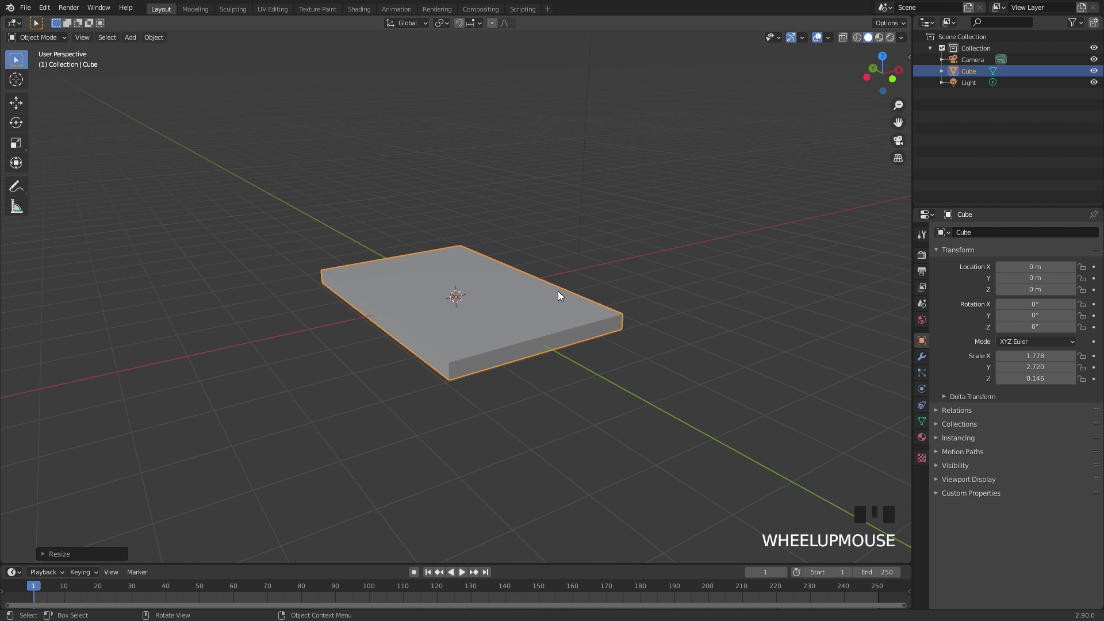
{"action": "key", "text": "shift+a"}
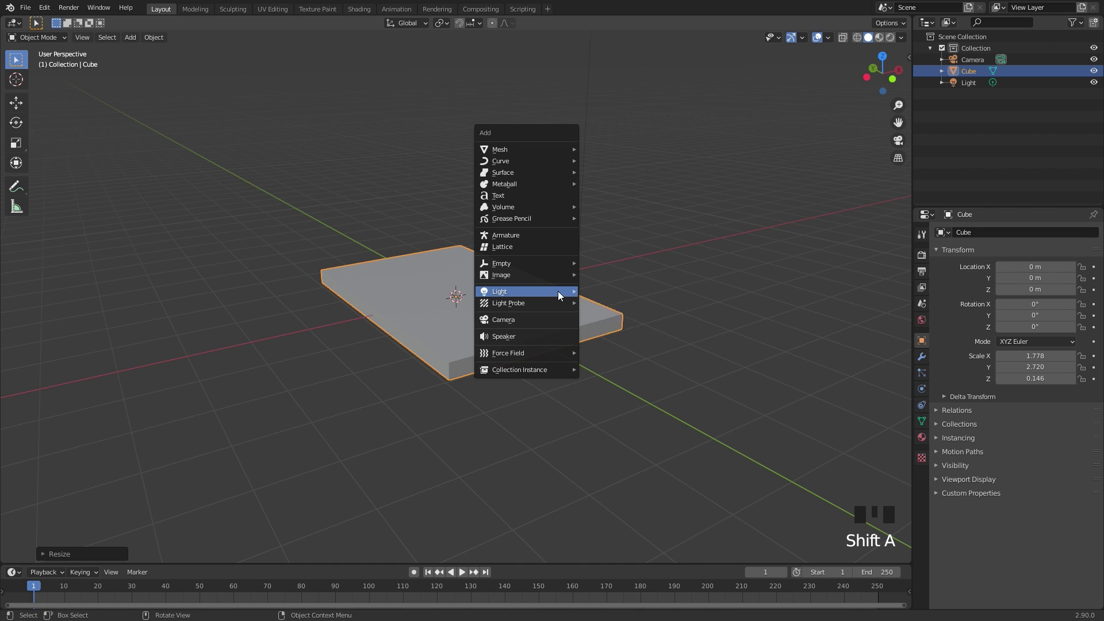
{"action": "mouse_move", "coordinate": [516, 151]}
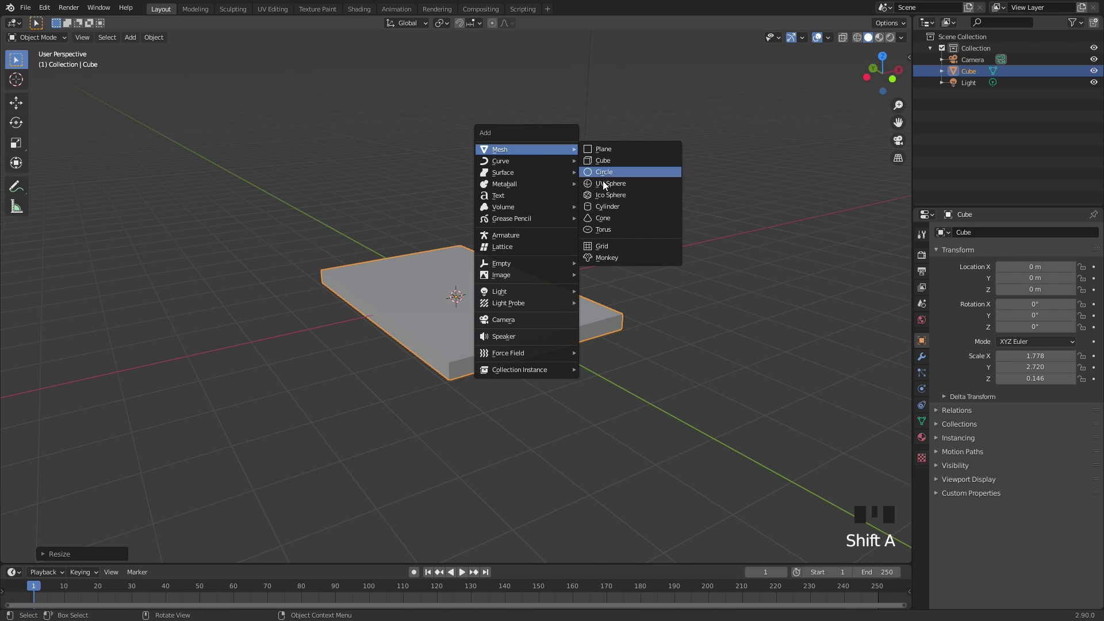
{"action": "left_click", "coordinate": [603, 206]}
{"action": "key", "text": "s"}
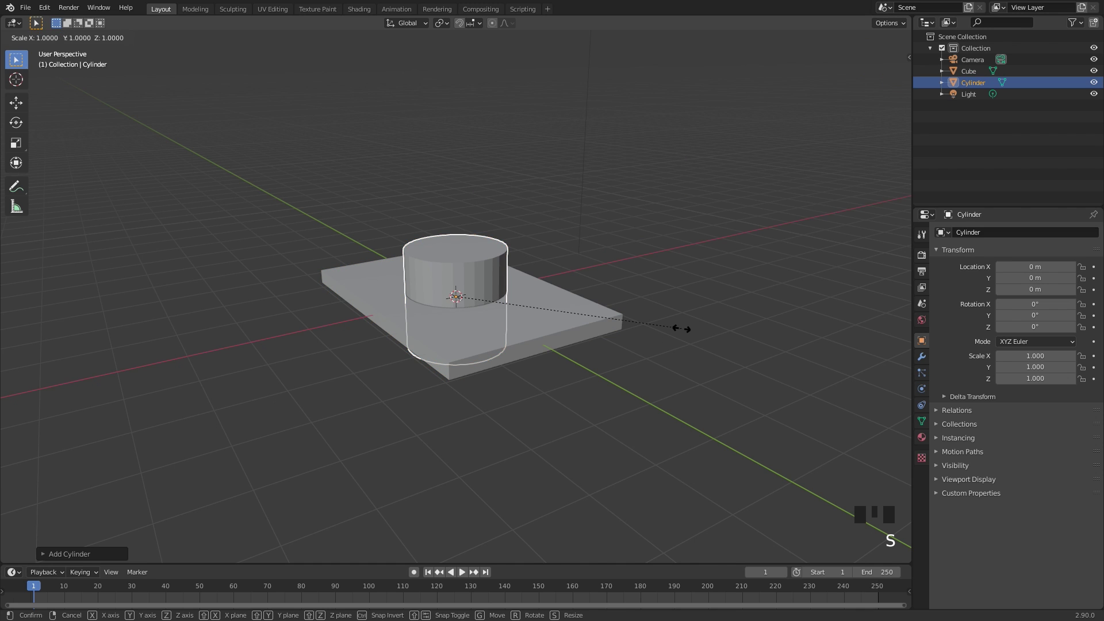
{"action": "key", "text": "z"}
{"action": "key", "text": "Return"}
Step: Raise the cylinder to Z 1.1449 m and shrink its width to 0.719, keeping its height
{"action": "key", "text": "g"}
{"action": "key", "text": "z"}
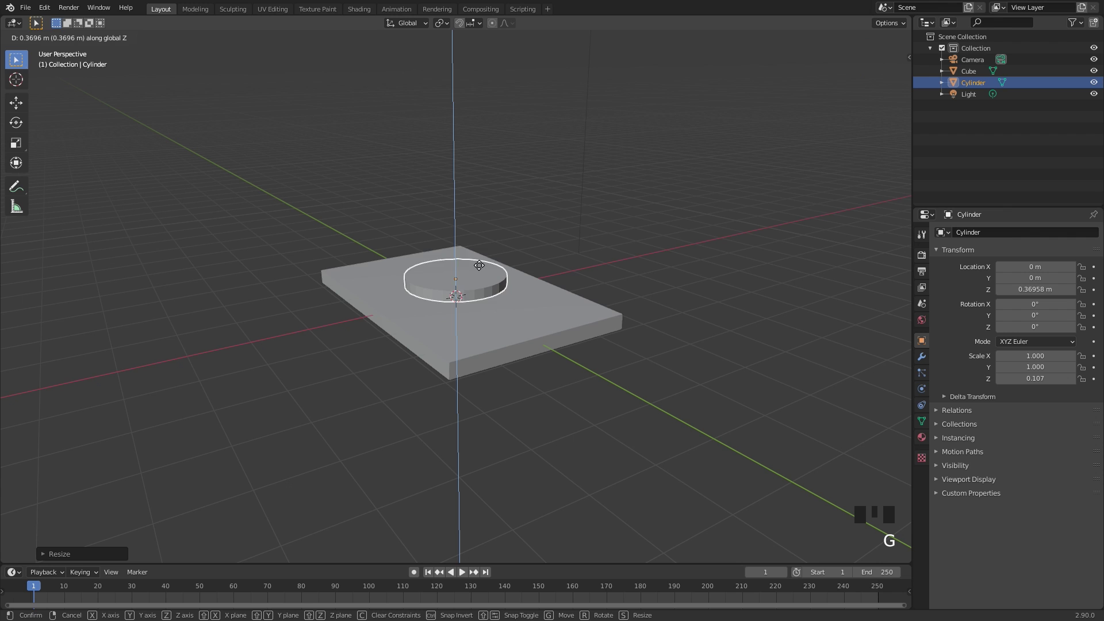
{"action": "key", "text": "Return"}
{"action": "key", "text": "s"}
{"action": "key", "text": "shift+z"}
{"action": "key", "text": "Return"}
{"action": "middle_click_drag", "start_coordinate": [517, 299], "coordinate": [619, 291]}
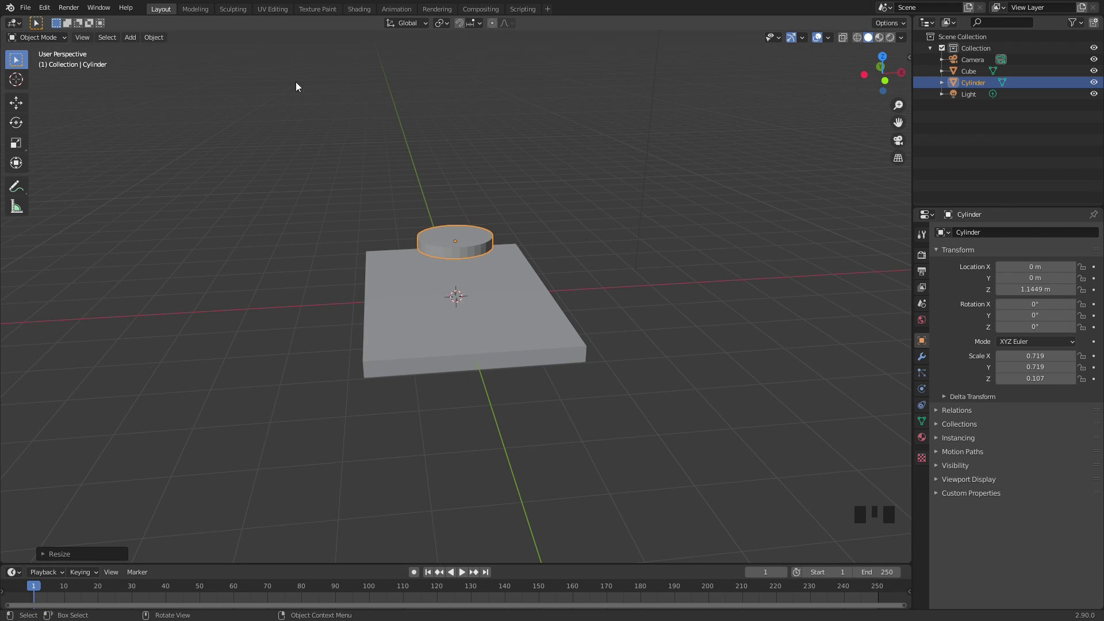
Step: Apply Object > Quick Effects > Quick Smoke to the cylinder
{"action": "left_click", "coordinate": [153, 39]}
{"action": "mouse_move", "coordinate": [206, 322]}
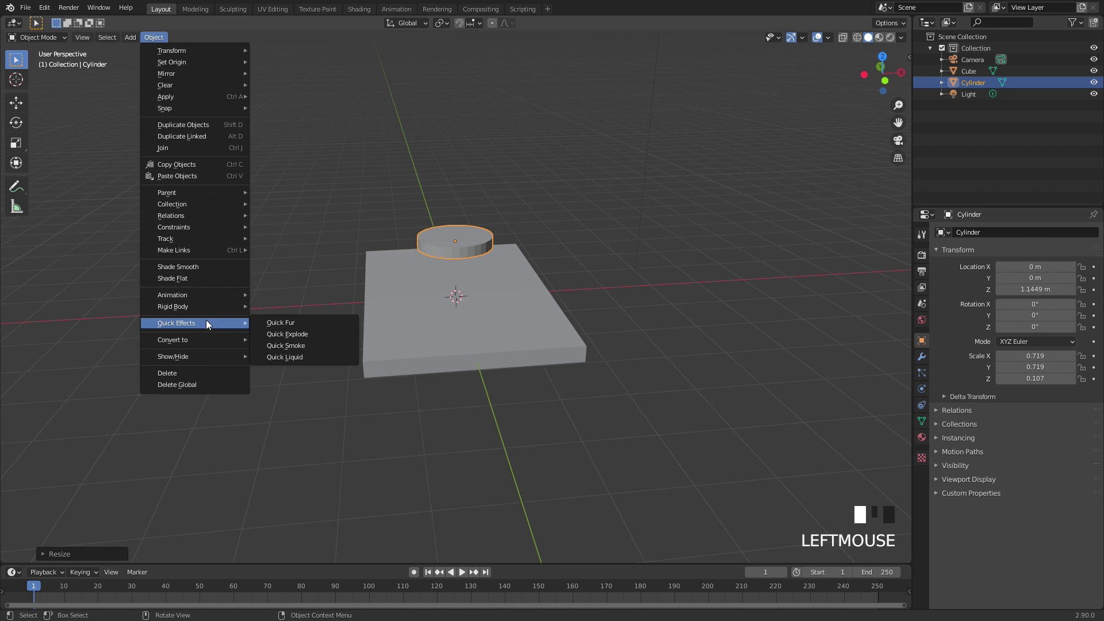
{"action": "left_click", "coordinate": [294, 346]}
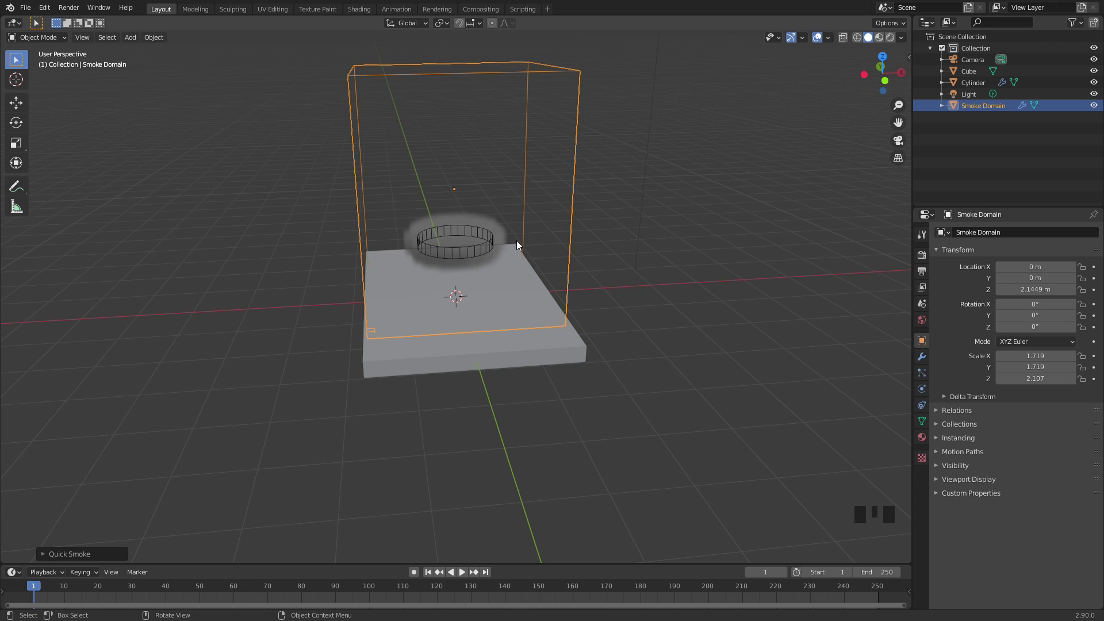
Step: In front view, lower and enlarge the Smoke Domain so it surrounds the slab
{"action": "key", "text": "KP_1"}
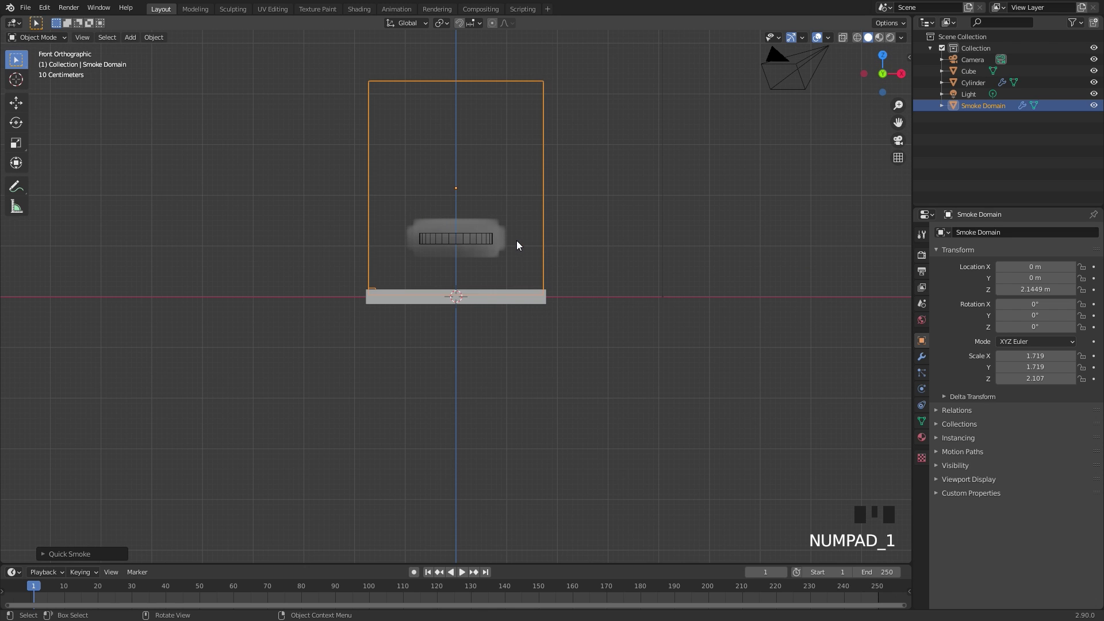
{"action": "key", "text": "g"}
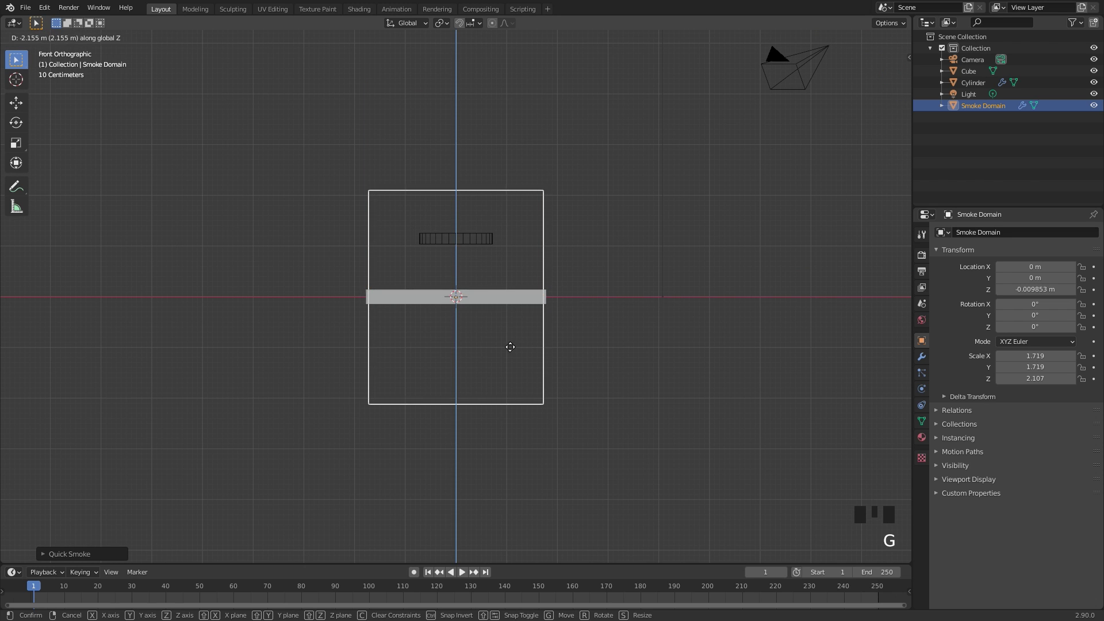
{"action": "left_click", "coordinate": [511, 347]}
{"action": "key", "text": "s"}
{"action": "left_click", "coordinate": [623, 306]}
{"action": "key", "text": "g"}
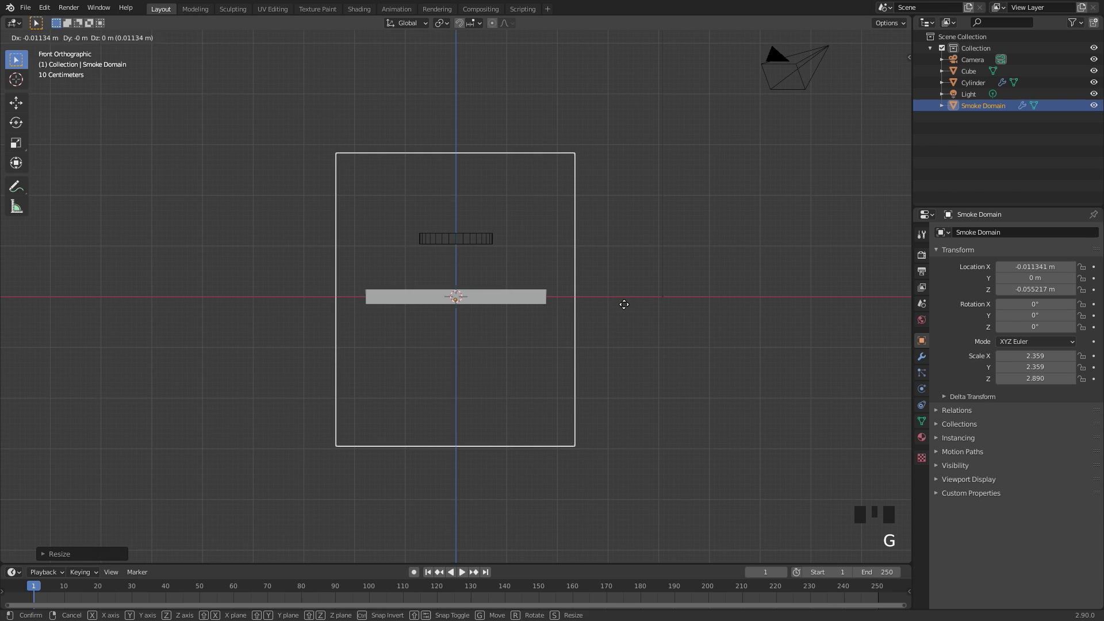
{"action": "key", "text": "z"}
{"action": "left_click", "coordinate": [617, 327]}
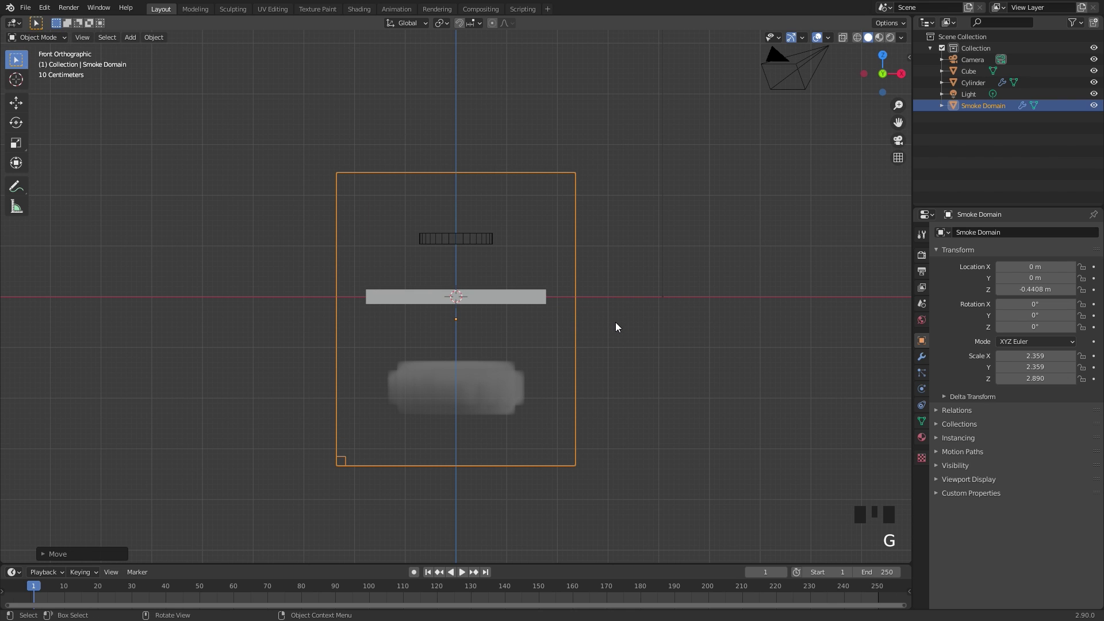
Step: Widen the Smoke Domain horizontally to 5.665 × 5.665, keeping its 2.646 height
{"action": "key", "text": "s"}
{"action": "key", "text": "shift+z"}
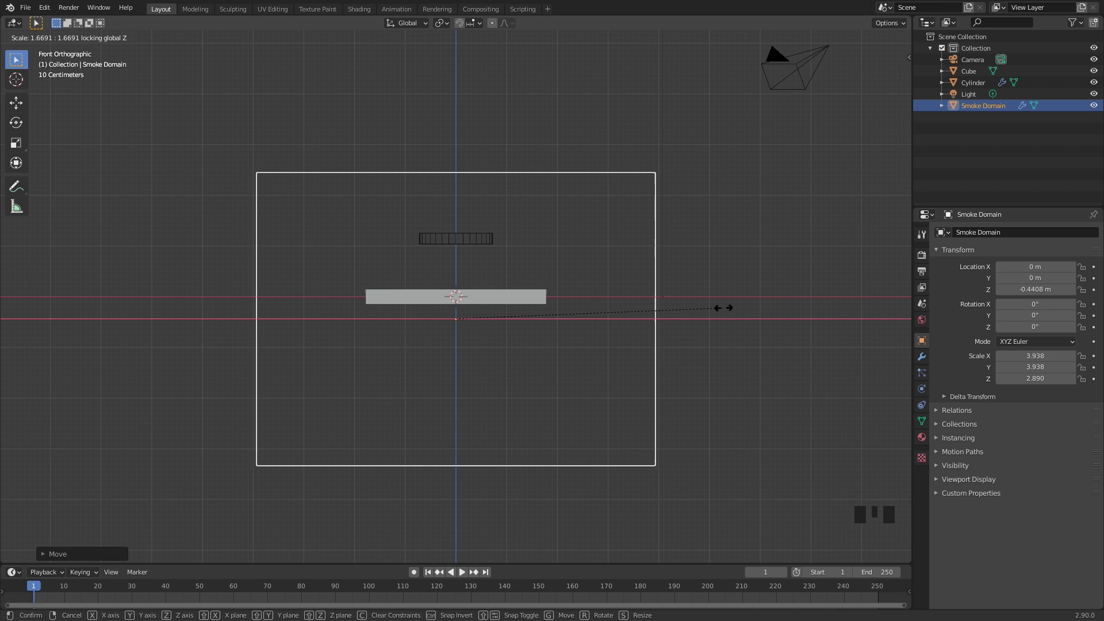
{"action": "left_click", "coordinate": [828, 302]}
{"action": "scroll", "coordinate": [645, 254], "scroll_direction": "down", "scroll_amount": 2}
{"action": "middle_click_drag", "start_coordinate": [645, 254], "coordinate": [537, 308]}
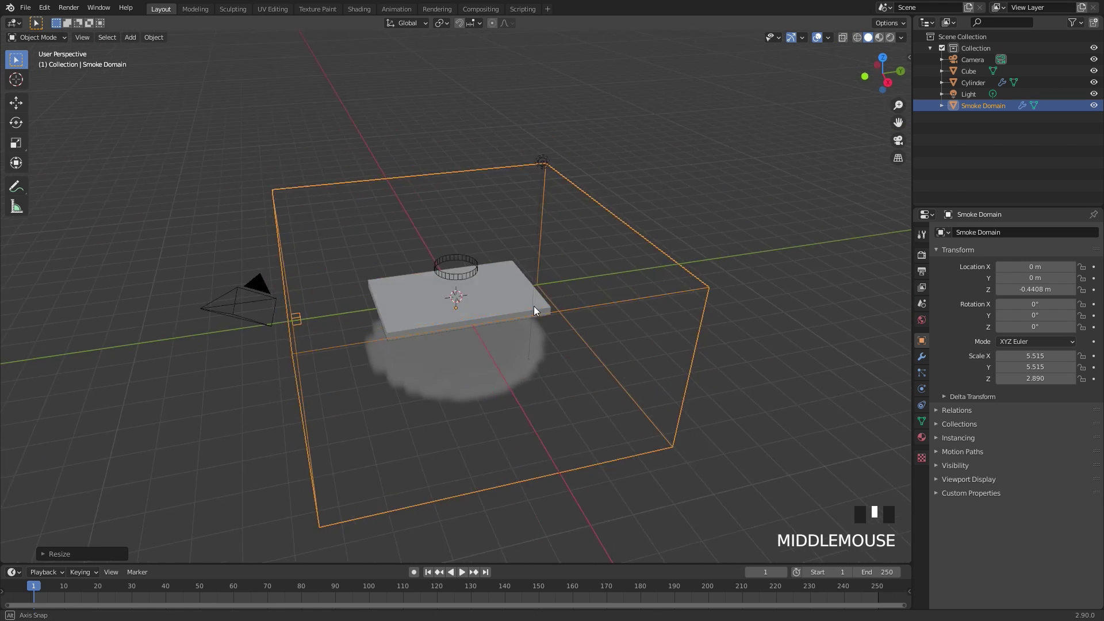
{"action": "scroll", "coordinate": [591, 279], "scroll_direction": "up", "scroll_amount": 2}
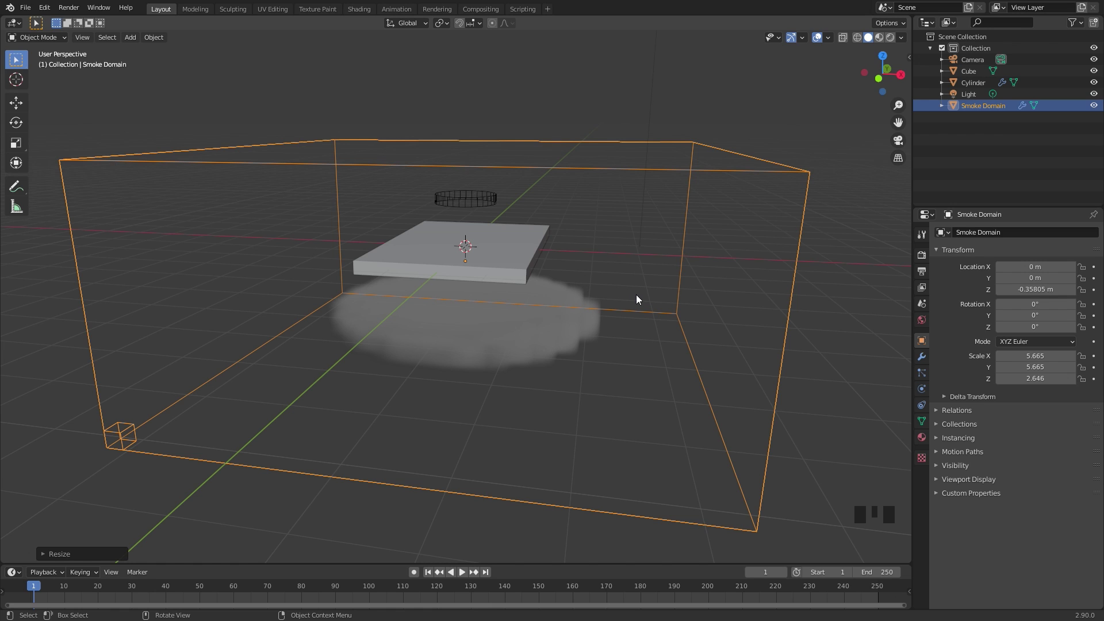
Step: Set the domain's Resolution Divisions to 128 and enable collision on its bottom border
{"action": "left_click", "coordinate": [922, 389]}
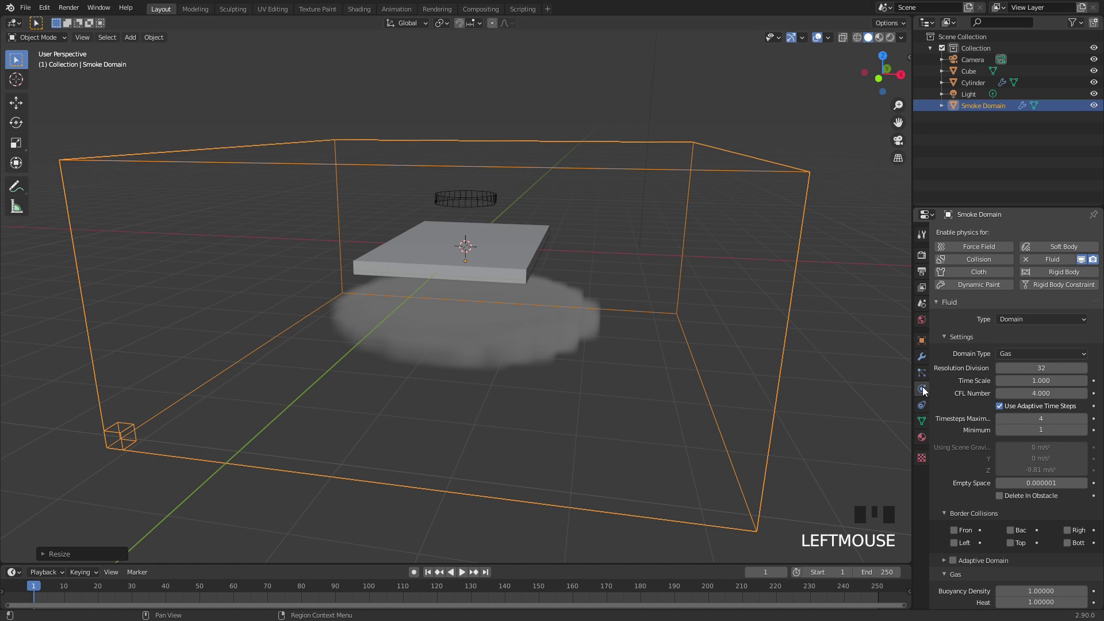
{"action": "double_click", "coordinate": [1042, 368]}
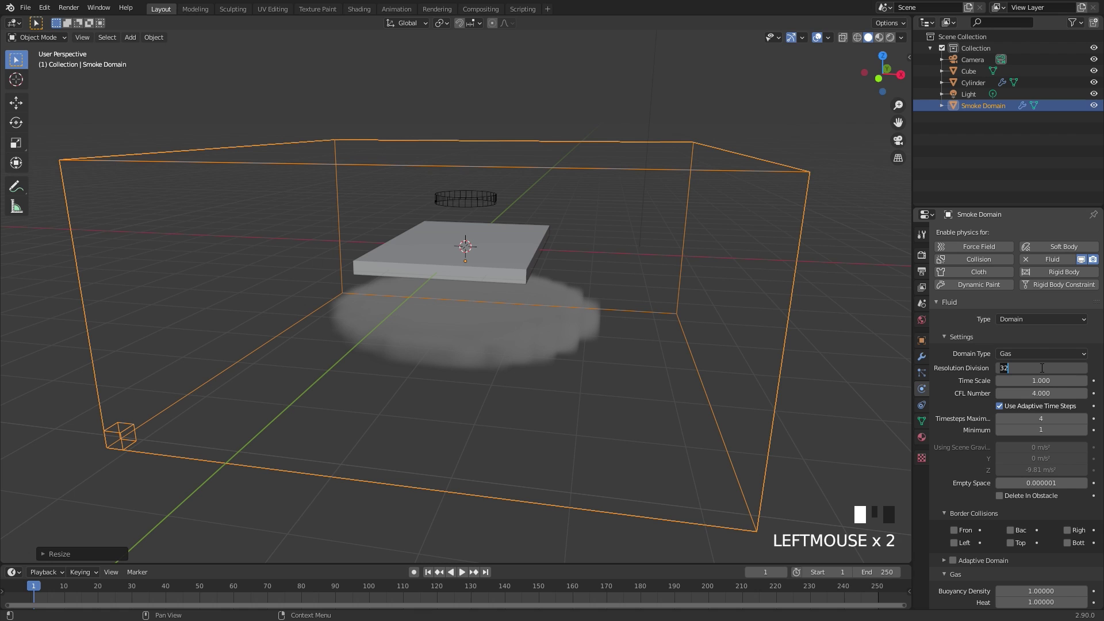
{"action": "type", "text": "128"}
{"action": "key", "text": "Return"}
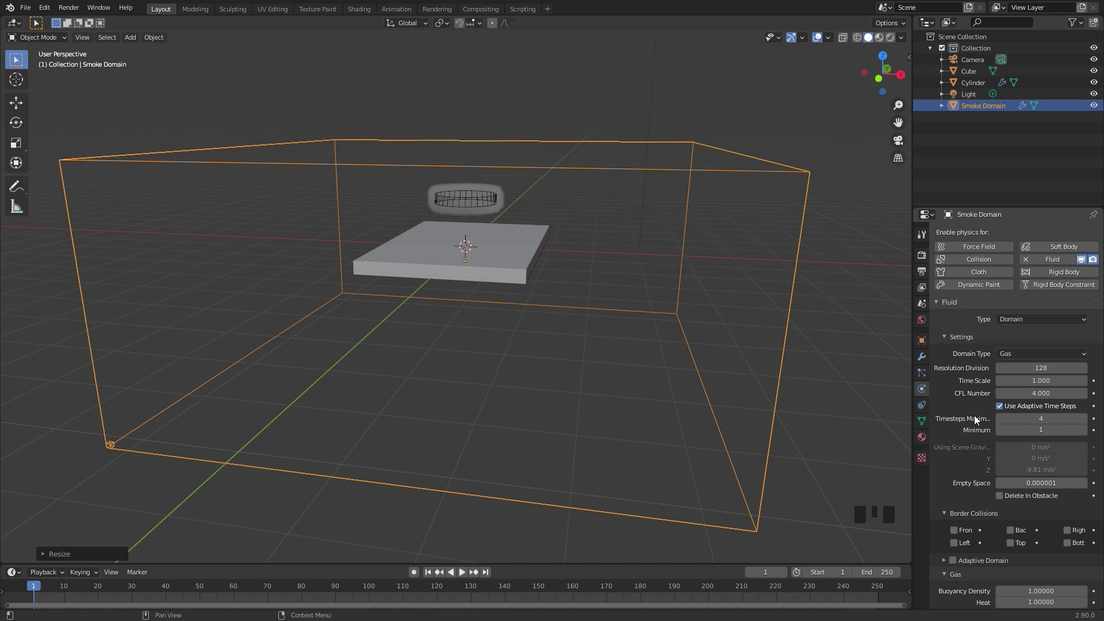
{"action": "scroll", "coordinate": [986, 471], "scroll_direction": "down", "scroll_amount": 3}
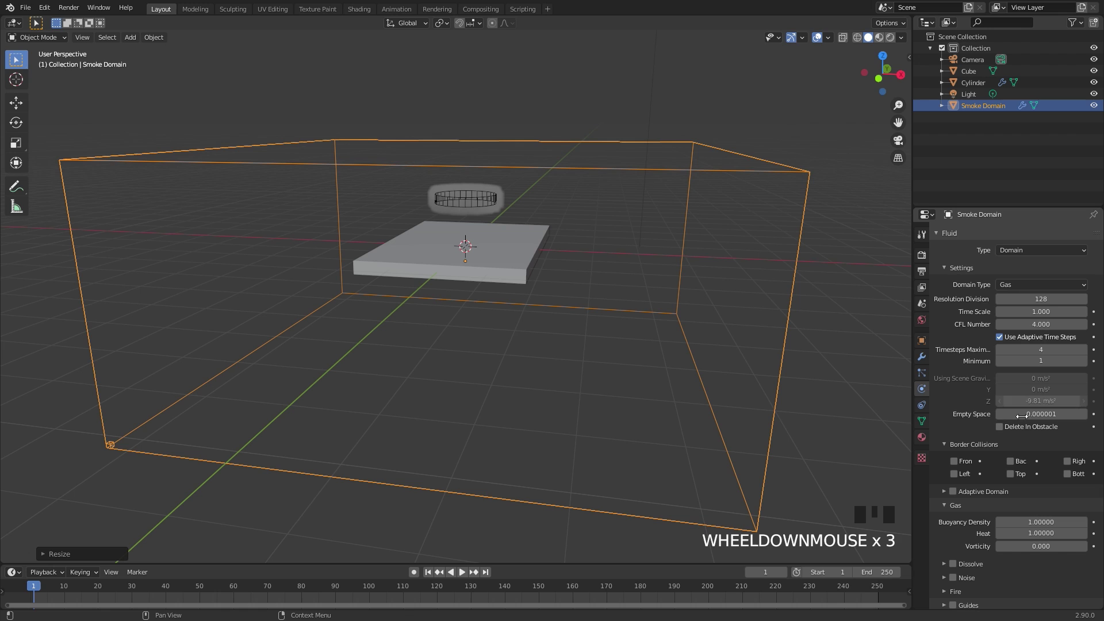
{"action": "left_click", "coordinate": [1070, 474]}
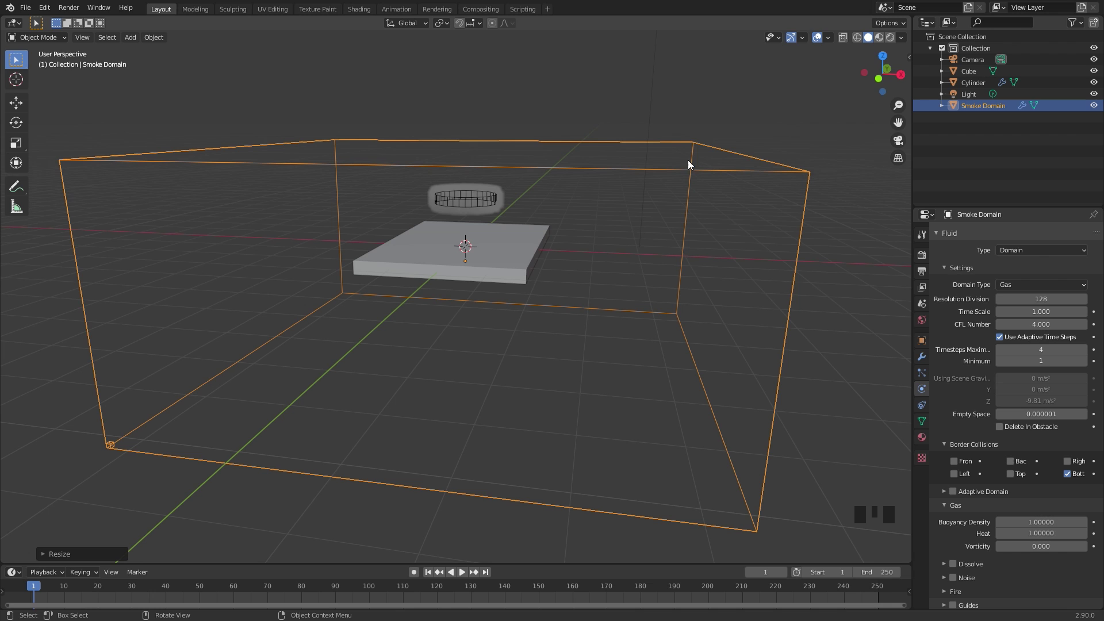
Step: Set the gas Buoyancy Density and Heat both to -5
{"action": "scroll", "coordinate": [1050, 410], "scroll_direction": "down", "scroll_amount": 7}
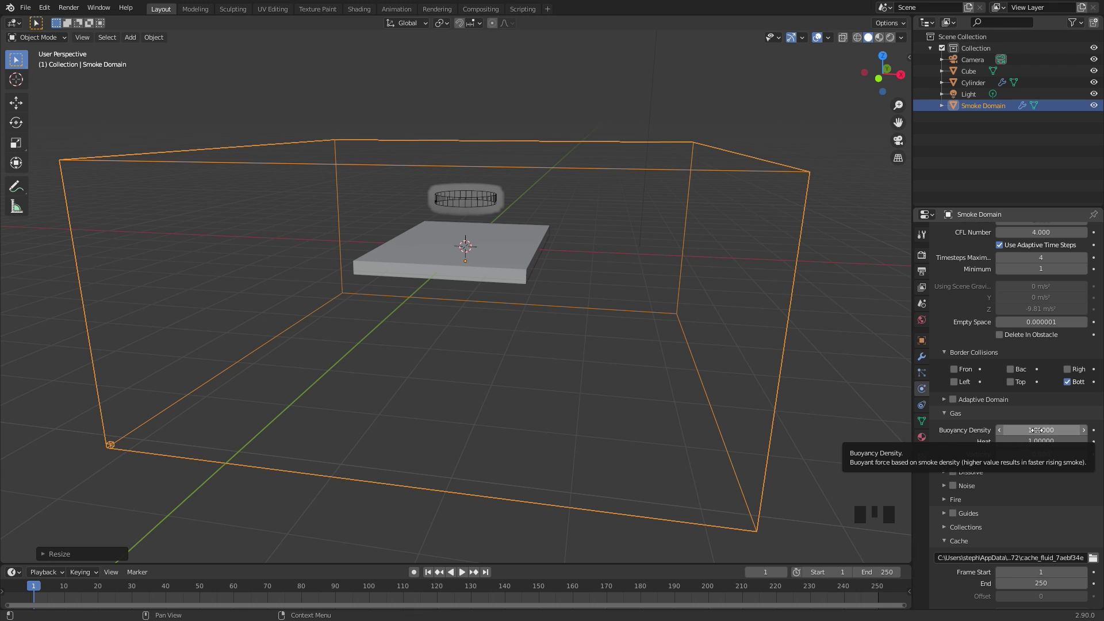
{"action": "left_click", "coordinate": [1033, 430]}
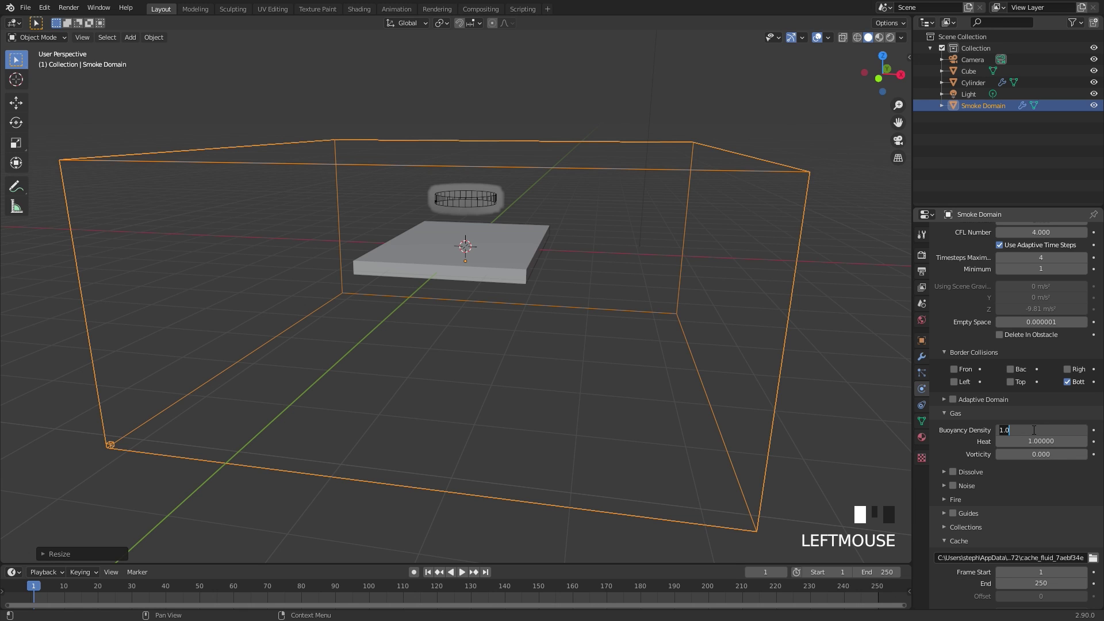
{"action": "type", "text": "-5"}
{"action": "left_click", "coordinate": [1041, 439]}
{"action": "type", "text": "-5"}
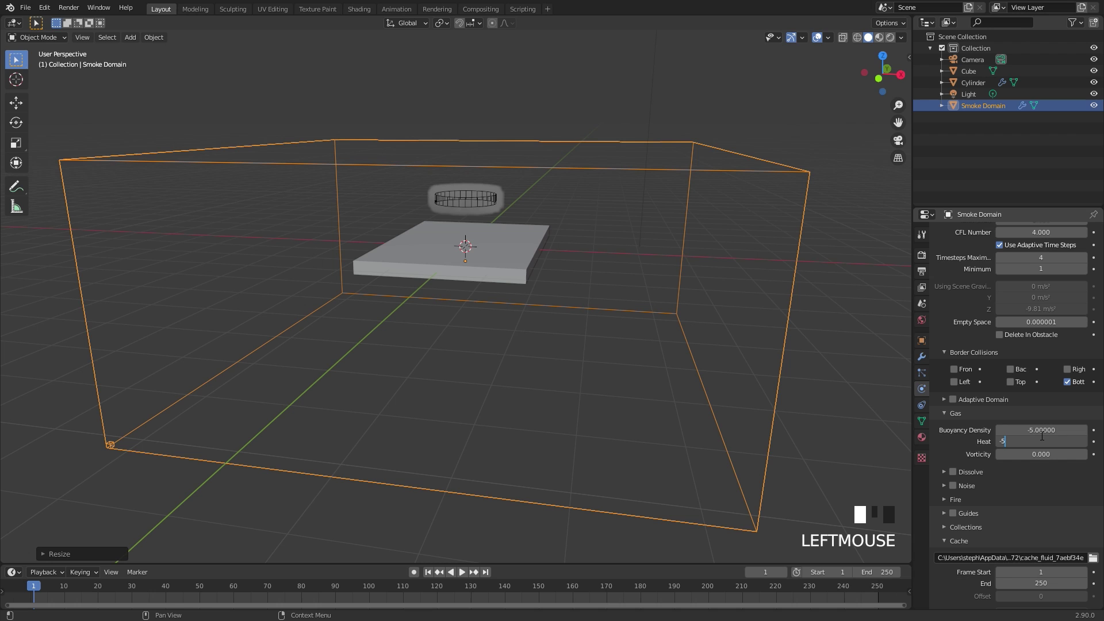
{"action": "key", "text": "Return"}
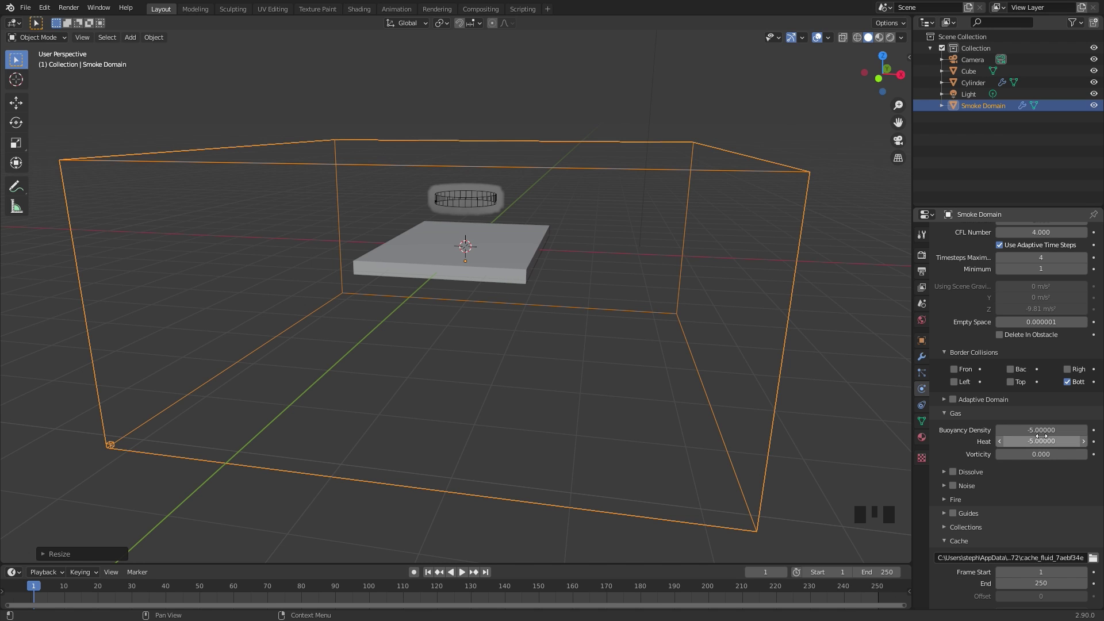
Step: Select the cylinder emitter to set its Fluid Flow Initial Temperature to 6.0
{"action": "left_click", "coordinate": [469, 198]}
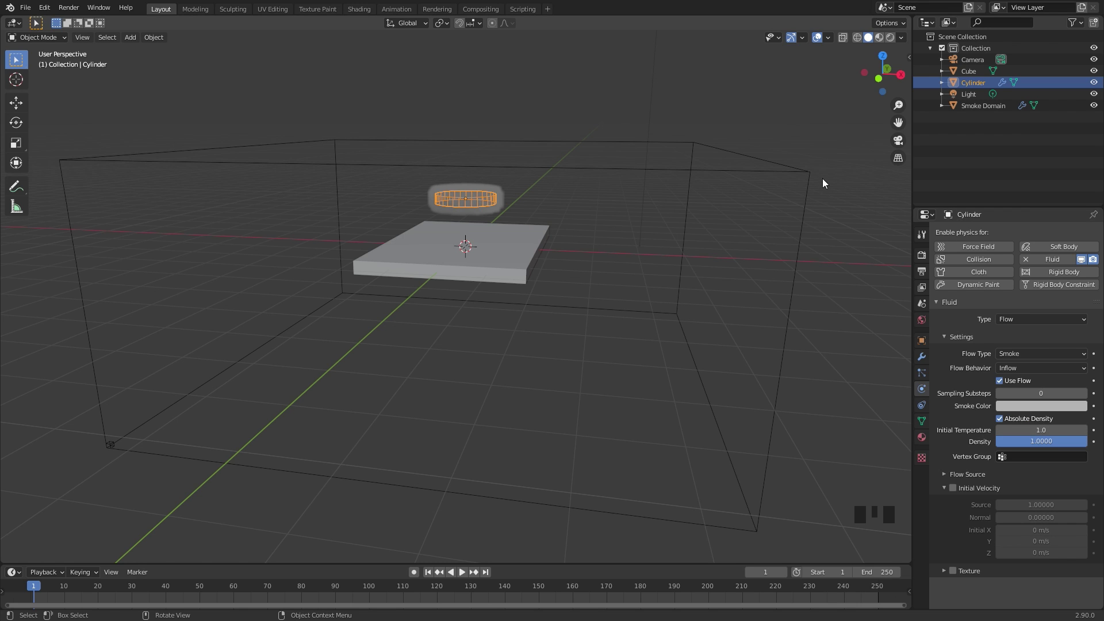
{"action": "left_click", "coordinate": [808, 171]}
{"action": "scroll", "coordinate": [994, 444], "scroll_direction": "down", "scroll_amount": 5}
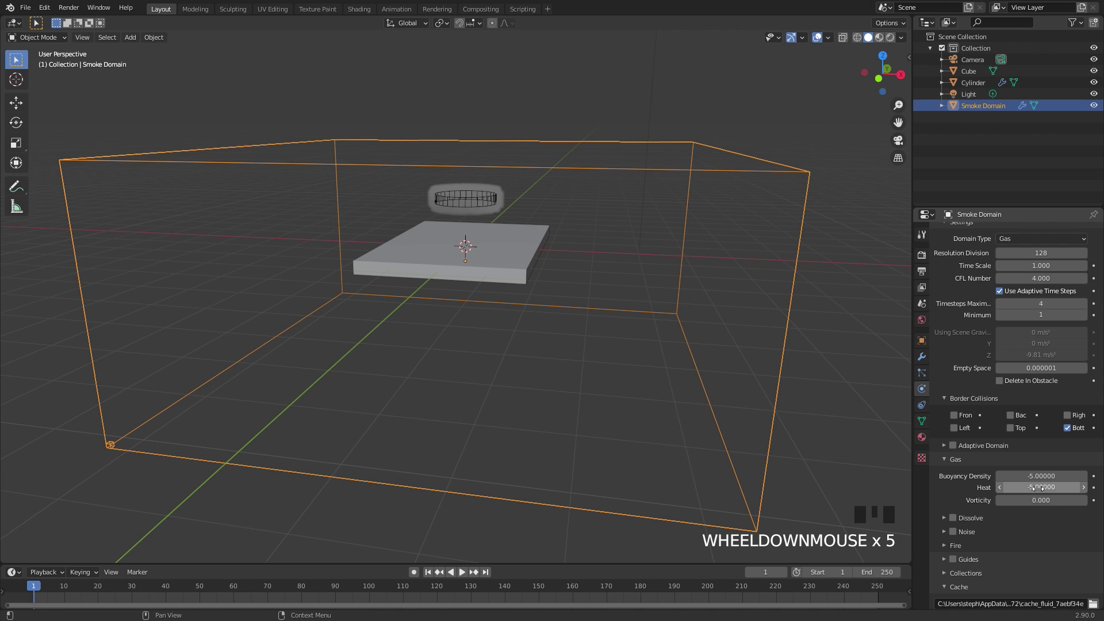
{"action": "left_click", "coordinate": [485, 203]}
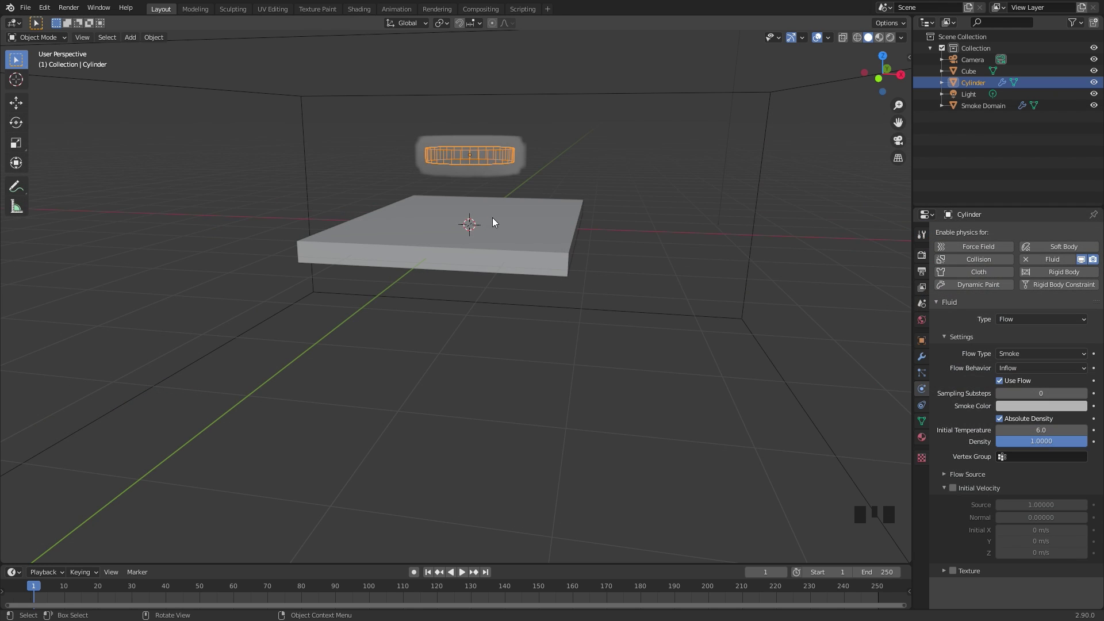
Step: Expand the cylinder's Flow Source settings and set Surface Emission to 1.0
{"action": "left_click", "coordinate": [970, 474]}
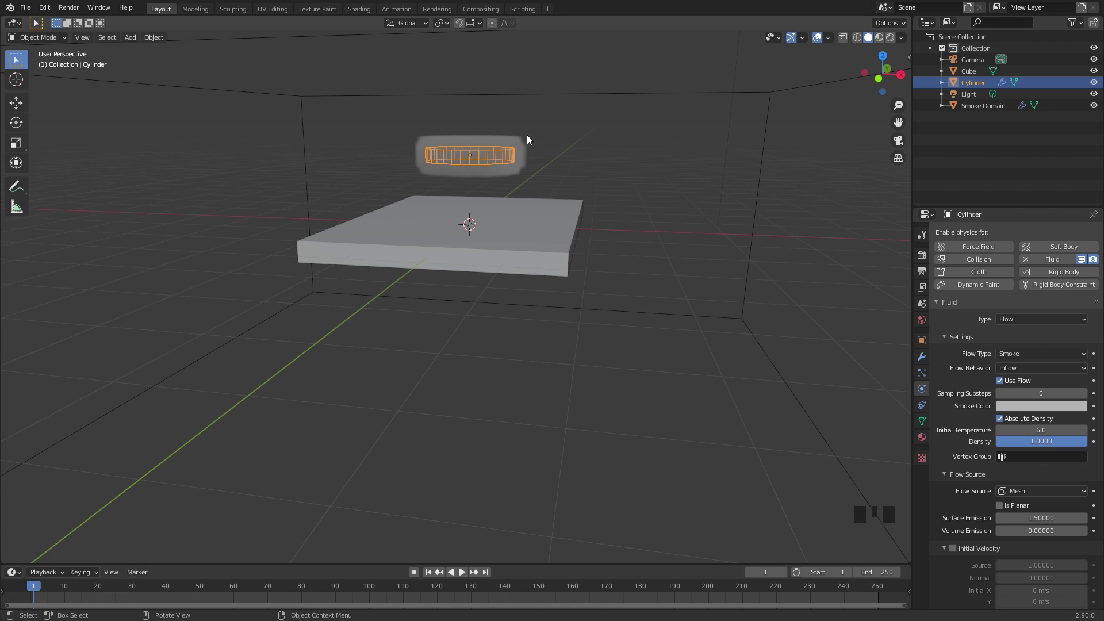
{"action": "left_click", "coordinate": [1001, 518]}
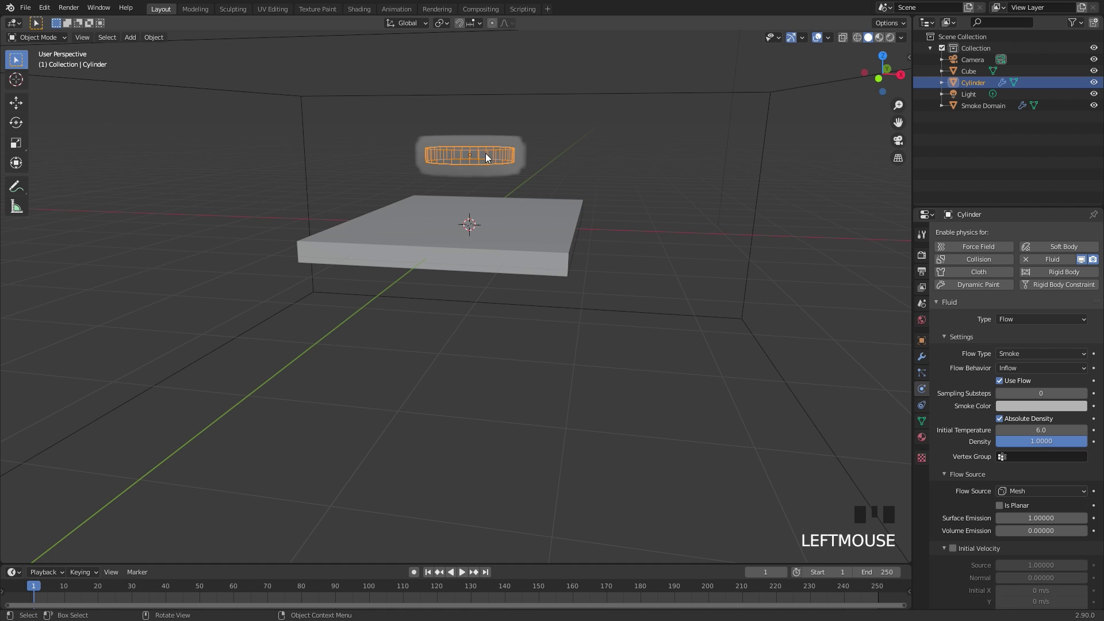
{"action": "scroll", "coordinate": [1038, 465], "scroll_direction": "down", "scroll_amount": 2}
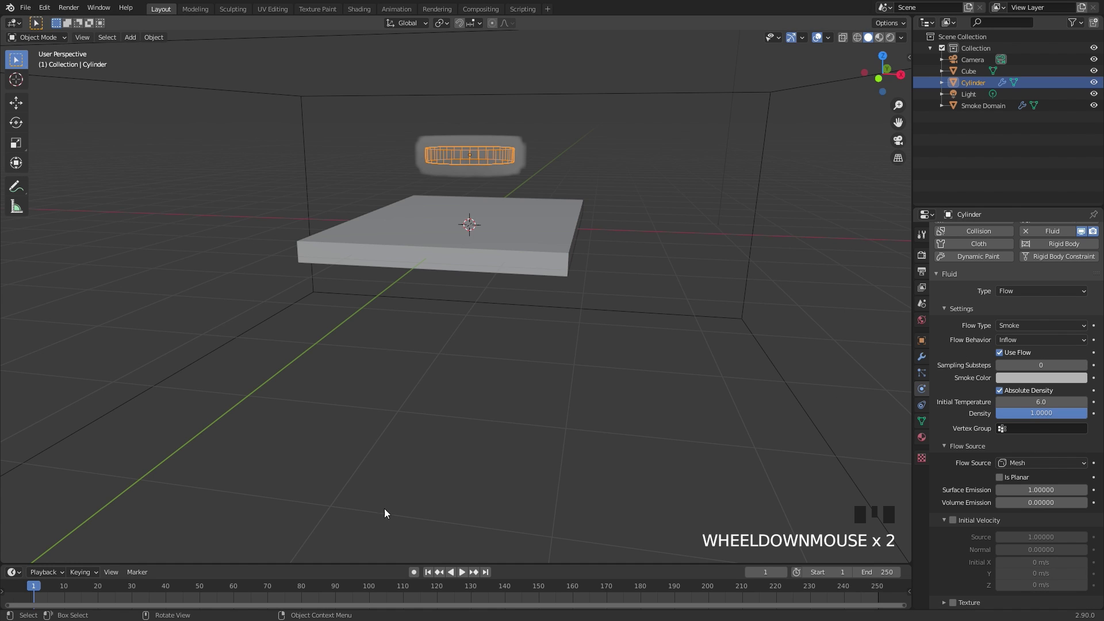
Step: Keyframe Use Flow on at frame 90 and off at frame 91
{"action": "left_click_drag", "start_coordinate": [34, 588], "coordinate": [336, 590]}
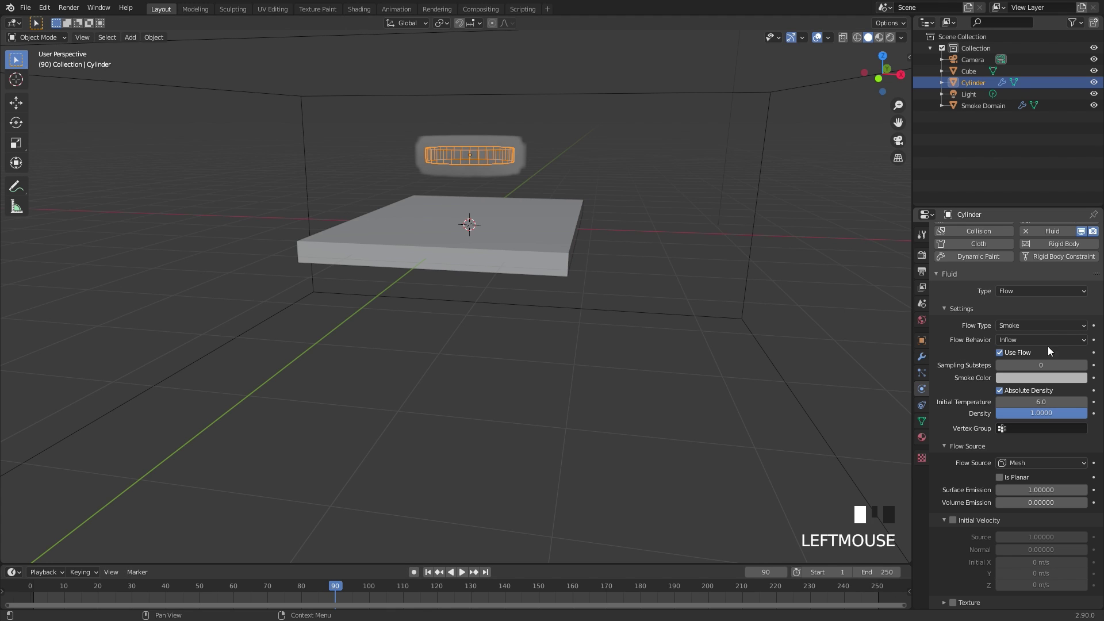
{"action": "left_click", "coordinate": [1094, 353]}
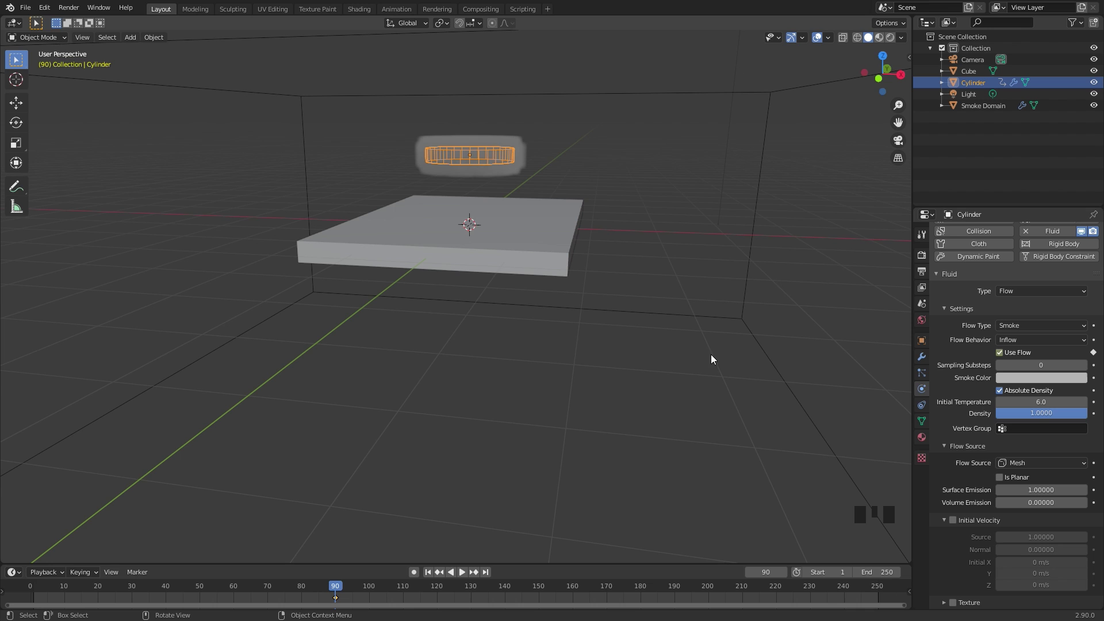
{"action": "key", "text": "Right"}
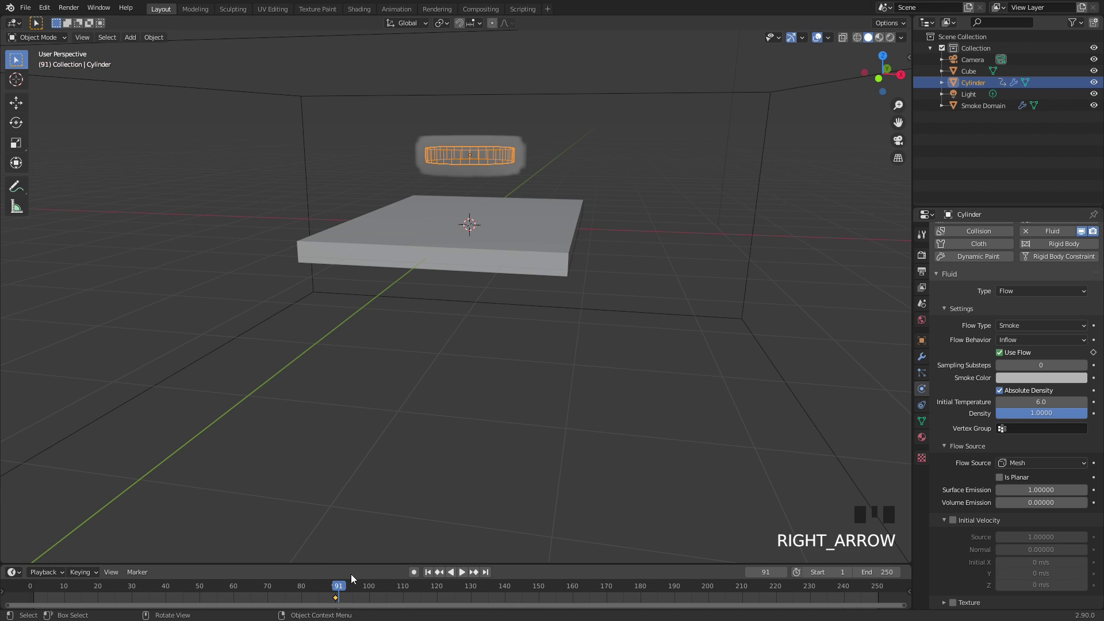
{"action": "left_click", "coordinate": [1000, 352]}
{"action": "left_click", "coordinate": [1093, 352]}
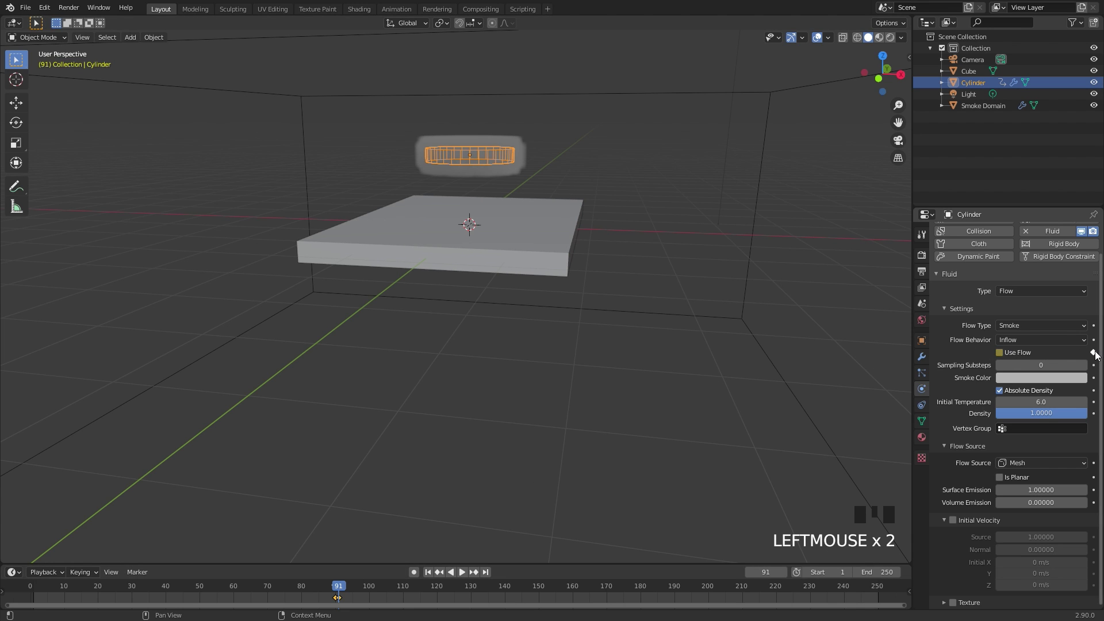
{"action": "scroll", "coordinate": [609, 311], "scroll_direction": "down", "scroll_amount": 2}
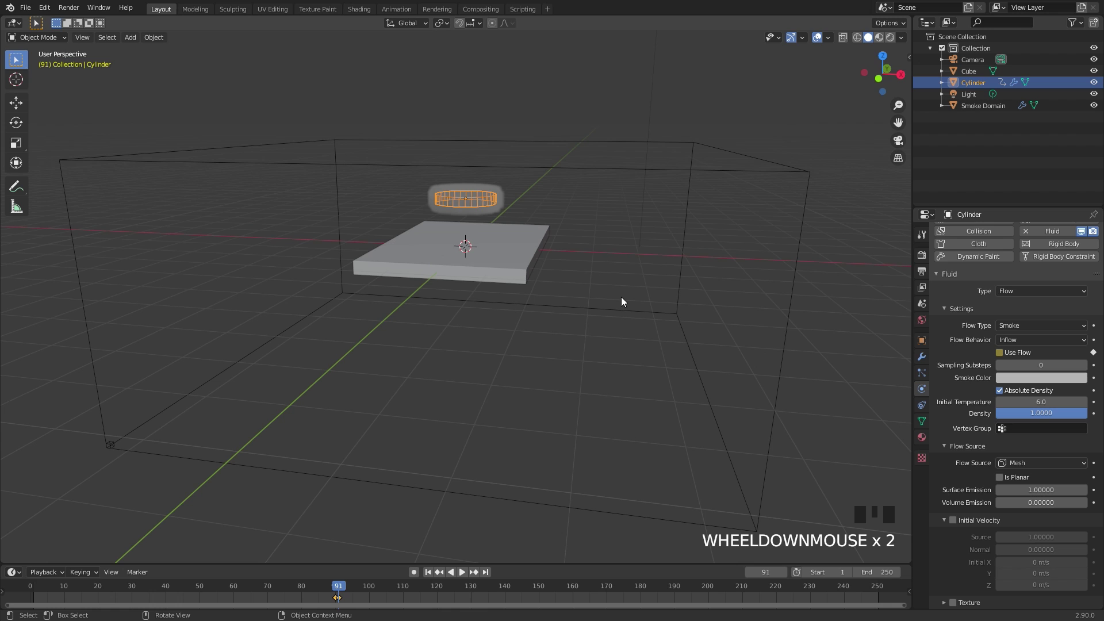
Step: Give the slab Fluid physics as a Collision Effector and clear Surface Thickness for 0.4
{"action": "left_click", "coordinate": [530, 253]}
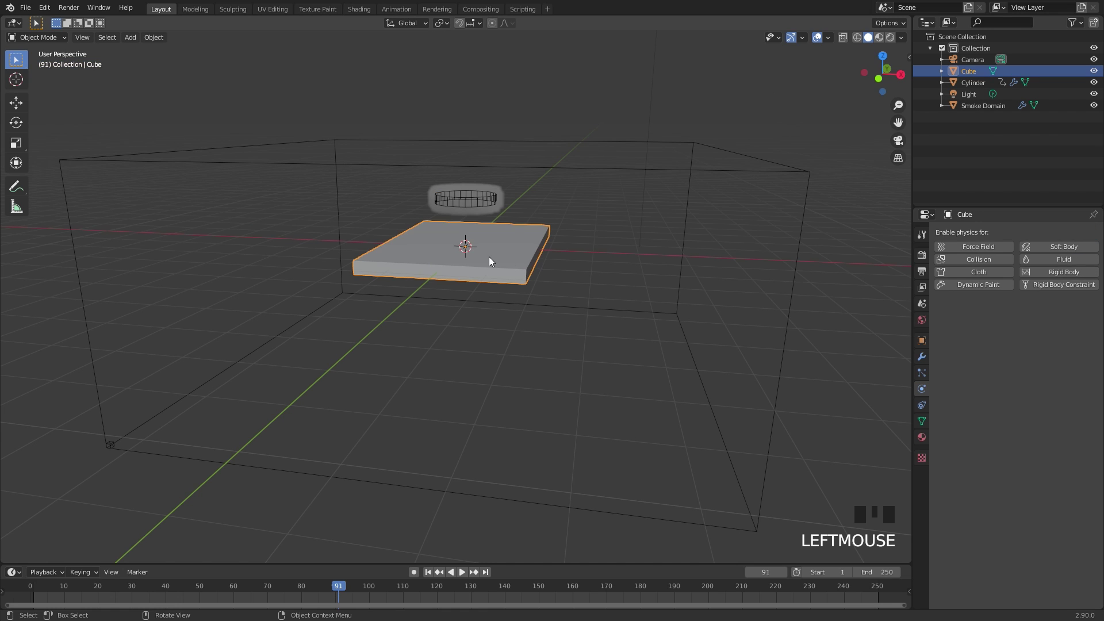
{"action": "left_click", "coordinate": [1064, 260]}
{"action": "left_click", "coordinate": [1013, 318]}
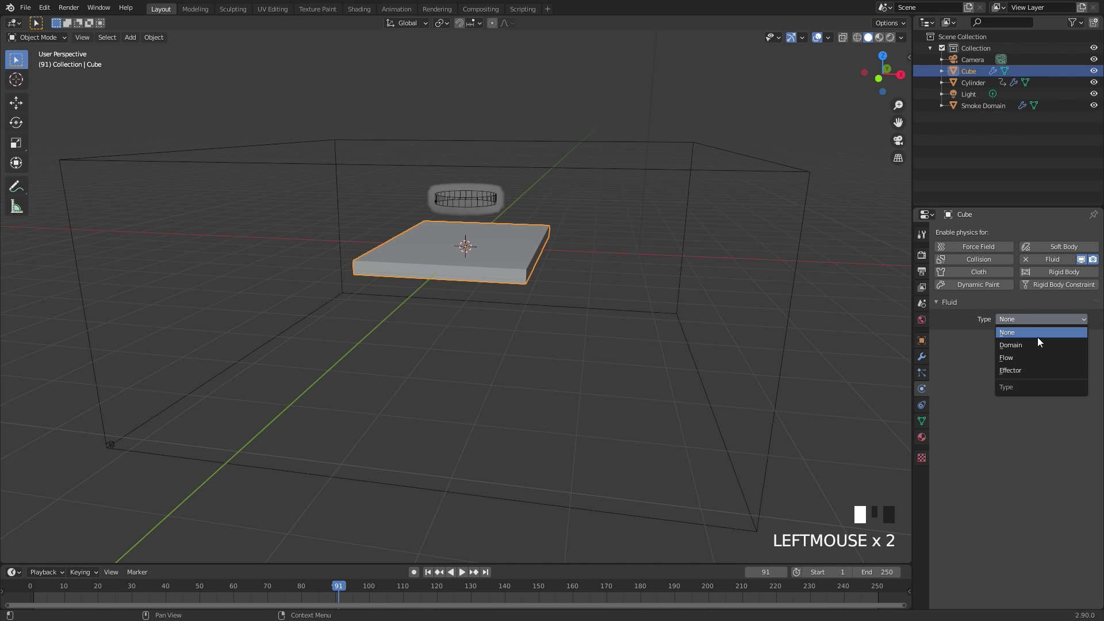
{"action": "left_click", "coordinate": [1008, 370]}
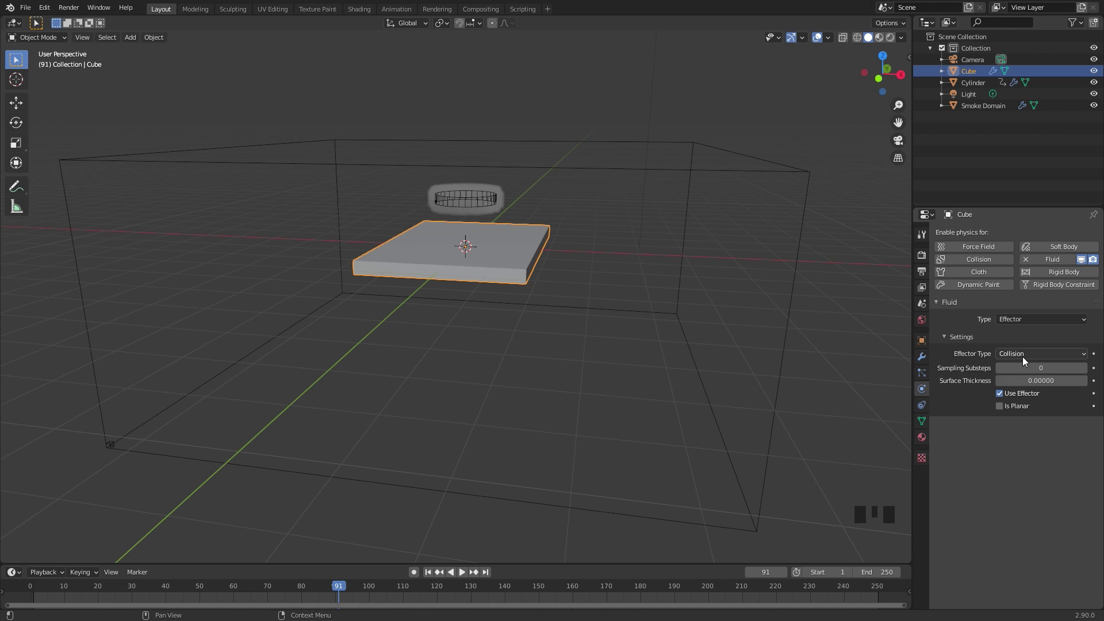
{"action": "left_click", "coordinate": [1033, 380]}
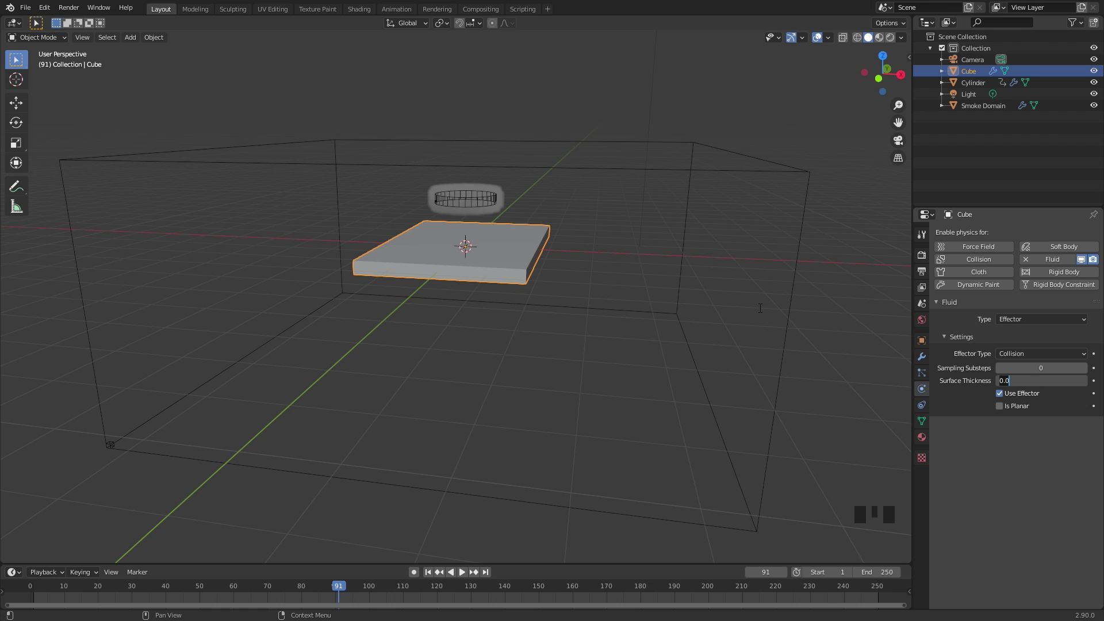
{"action": "key", "text": "BackSpace"}
{"action": "key", "text": "BackSpace"}
{"action": "key", "text": "BackSpace"}
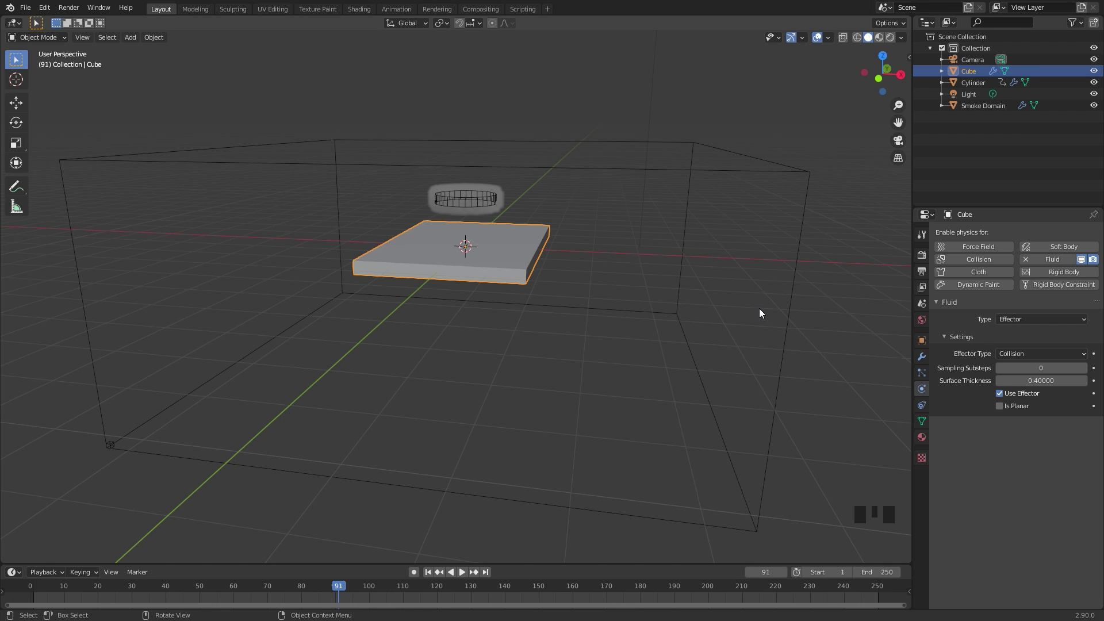
Step: Change the Smoke Domain cache type from Replay to Modular and save as Tutorial2.blend
{"action": "left_click", "coordinate": [692, 170]}
{"action": "scroll", "coordinate": [990, 328], "scroll_direction": "down", "scroll_amount": 10}
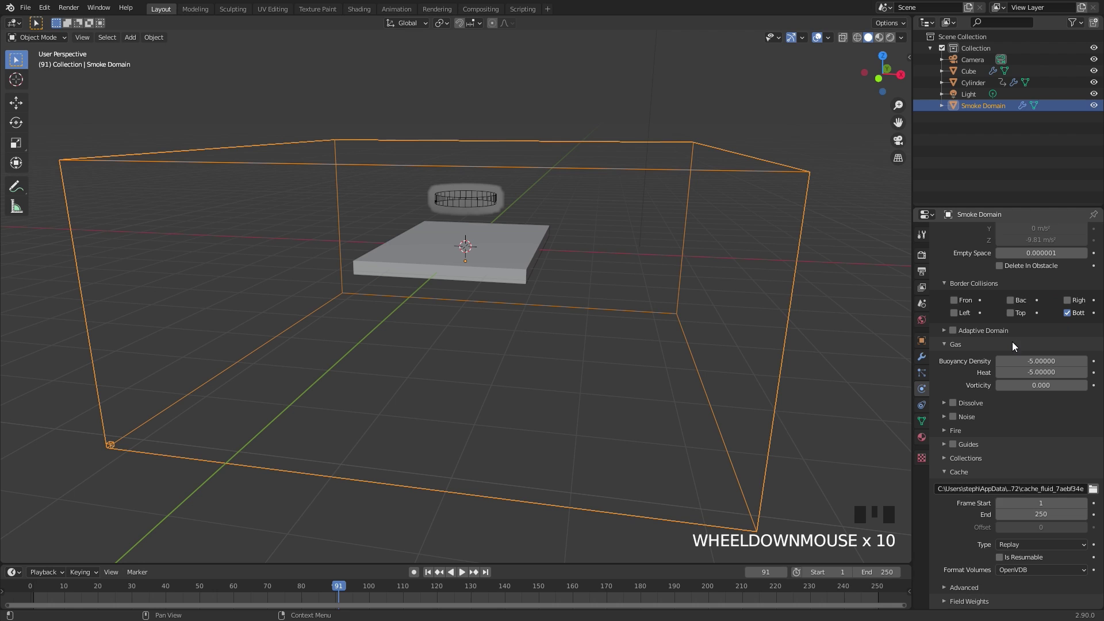
{"action": "scroll", "coordinate": [1010, 338], "scroll_direction": "down", "scroll_amount": 8}
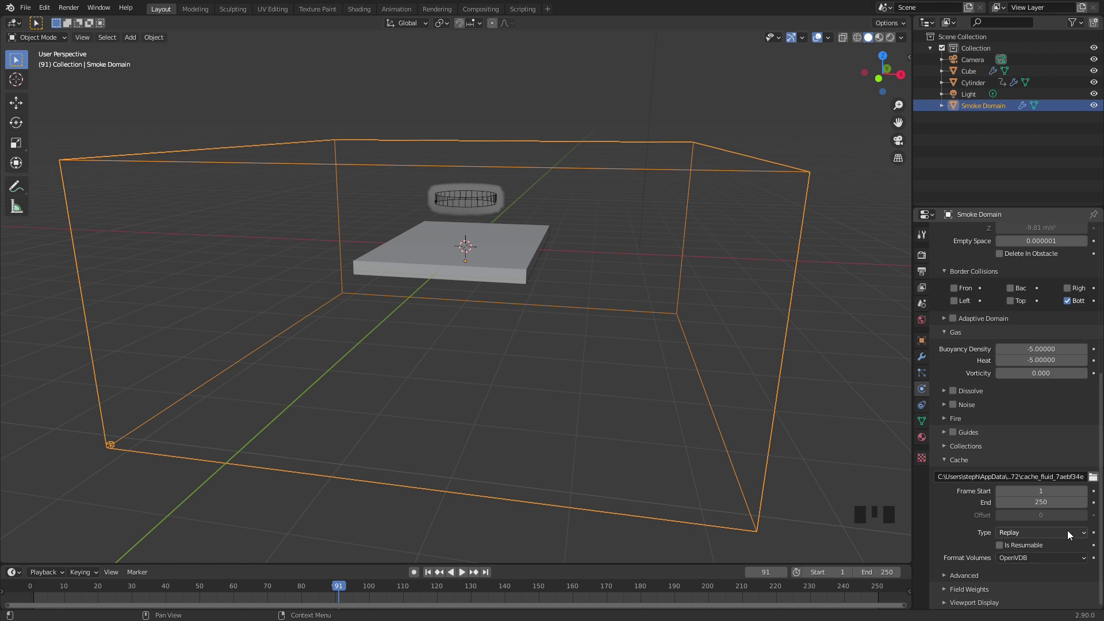
{"action": "left_click", "coordinate": [1013, 533]}
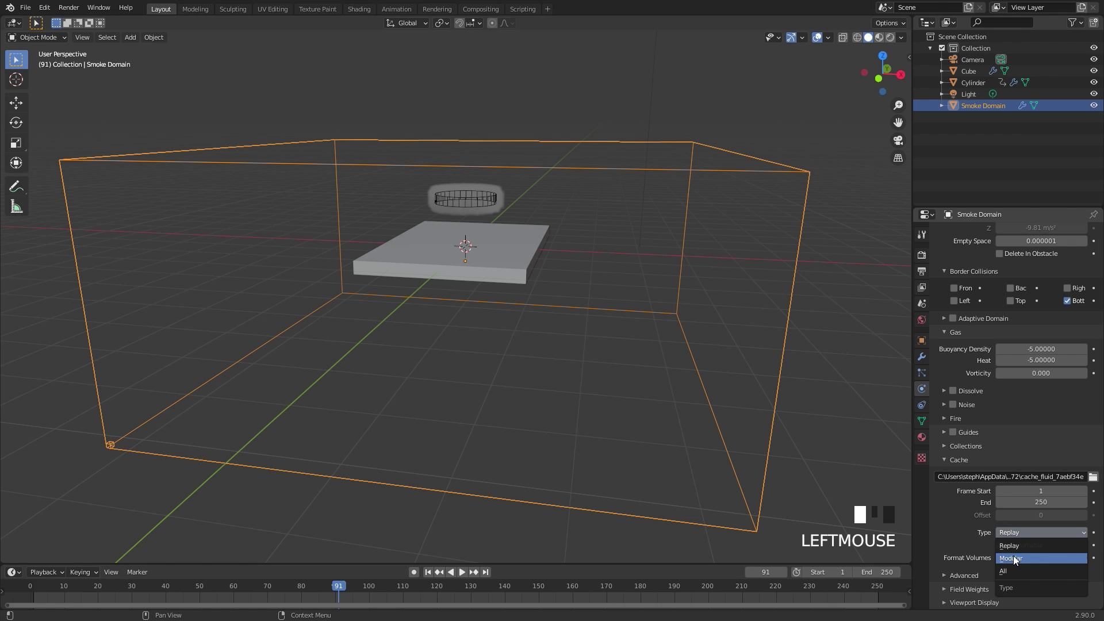
{"action": "left_click", "coordinate": [1013, 556]}
{"action": "scroll", "coordinate": [1010, 478], "scroll_direction": "up", "scroll_amount": 8}
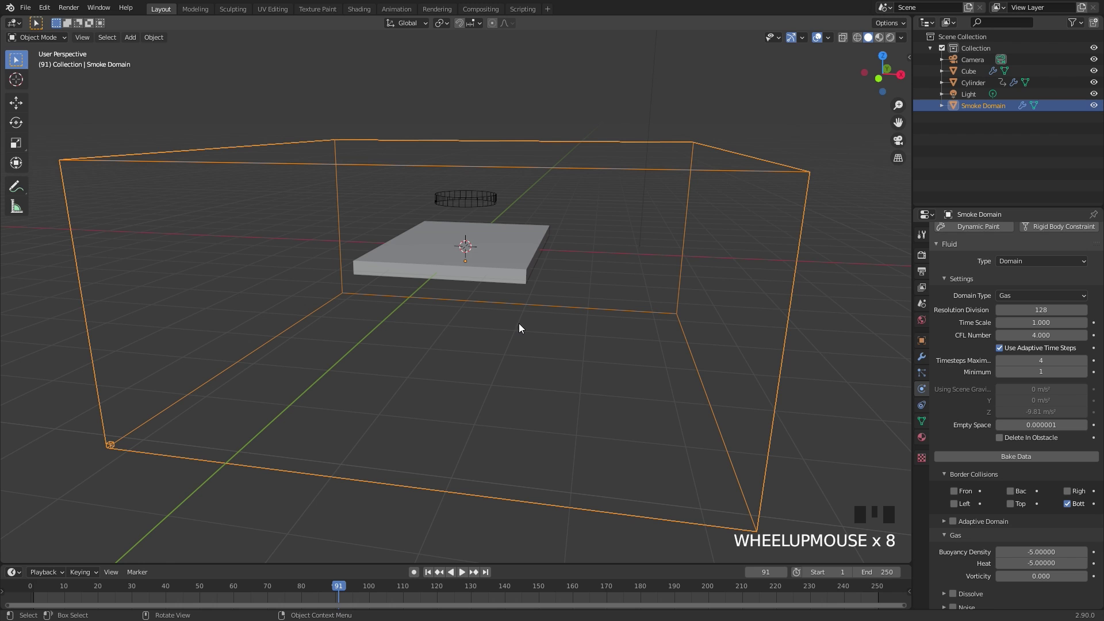
{"action": "key", "text": "ctrl+s"}
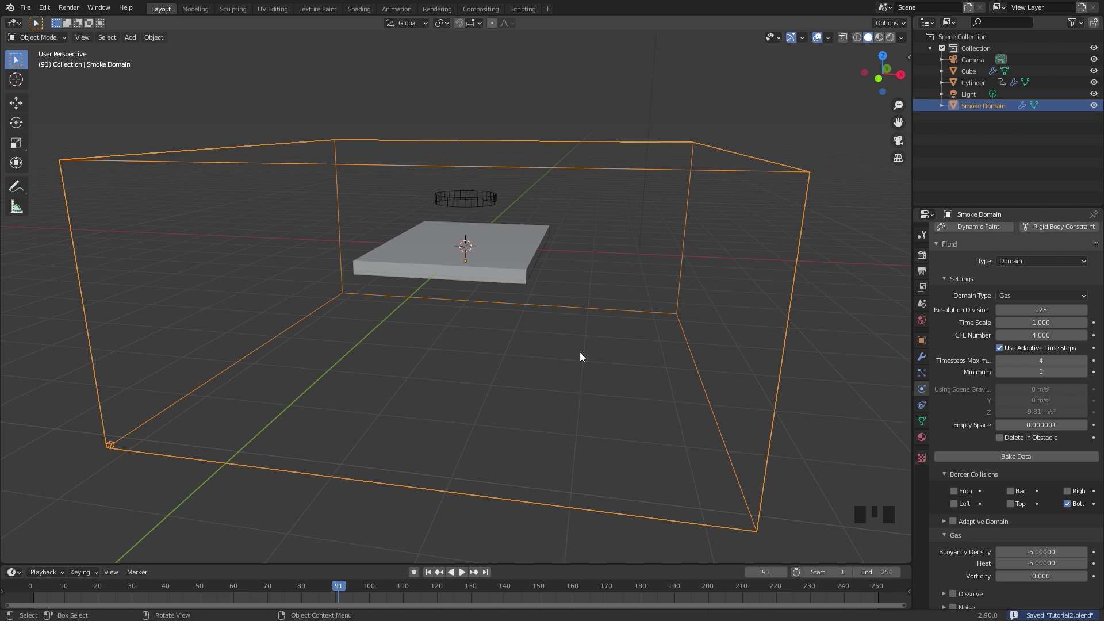
Step: Bake the smoke data and play it back from frame 80 to 143, orbiting to inspect the spill
{"action": "left_click", "coordinate": [1016, 457]}
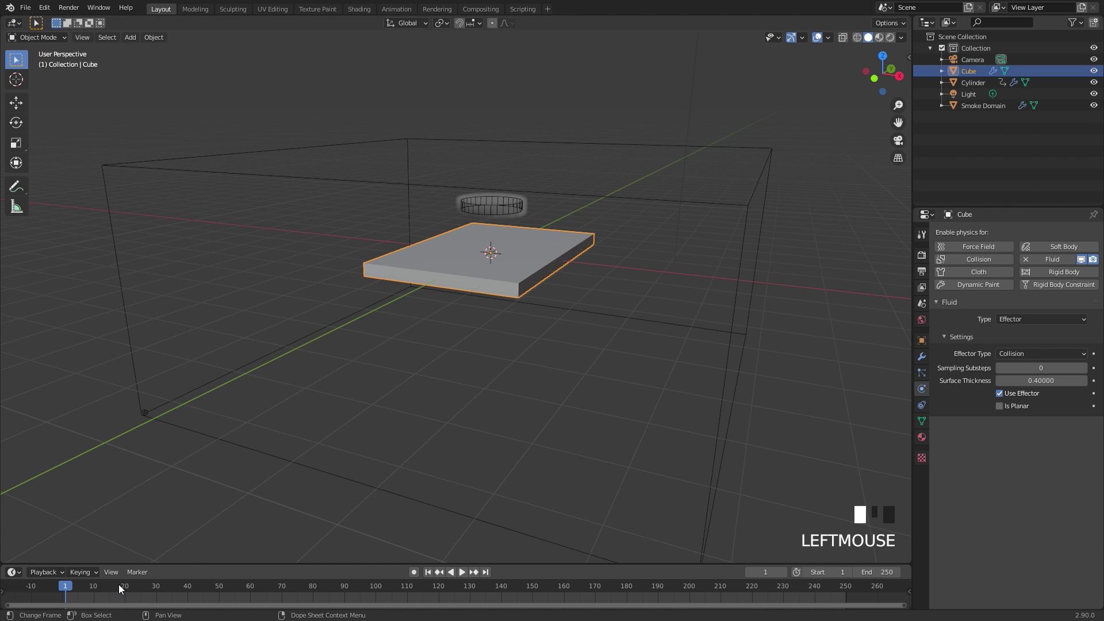
{"action": "key", "text": "space"}
{"action": "left_click", "coordinate": [137, 587]}
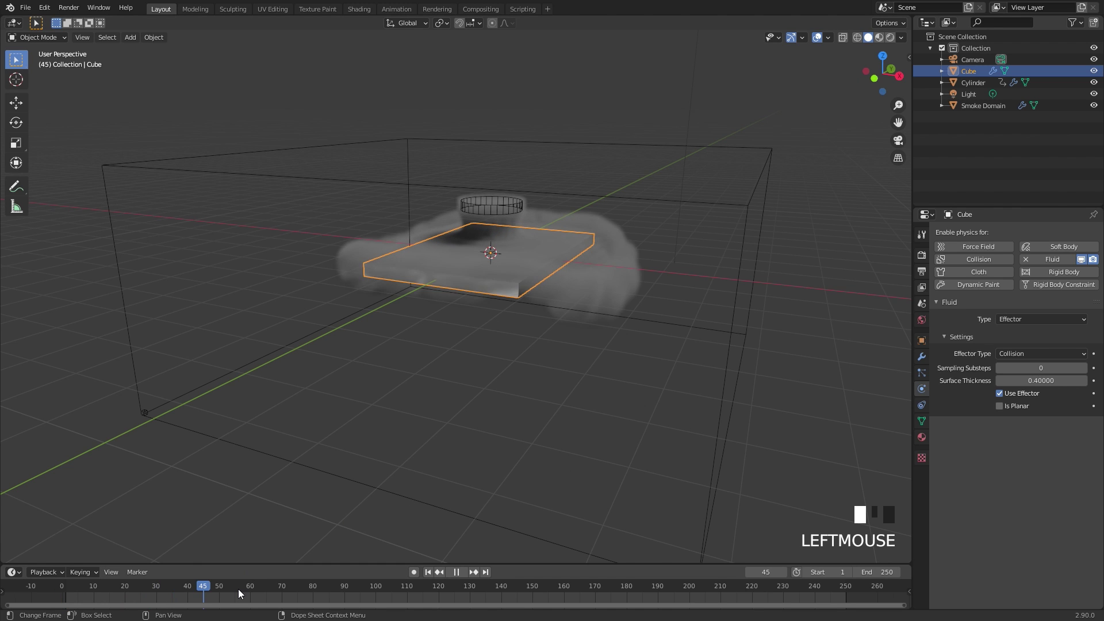
{"action": "key", "text": "space"}
{"action": "middle_click_drag", "start_coordinate": [477, 257], "coordinate": [506, 258]}
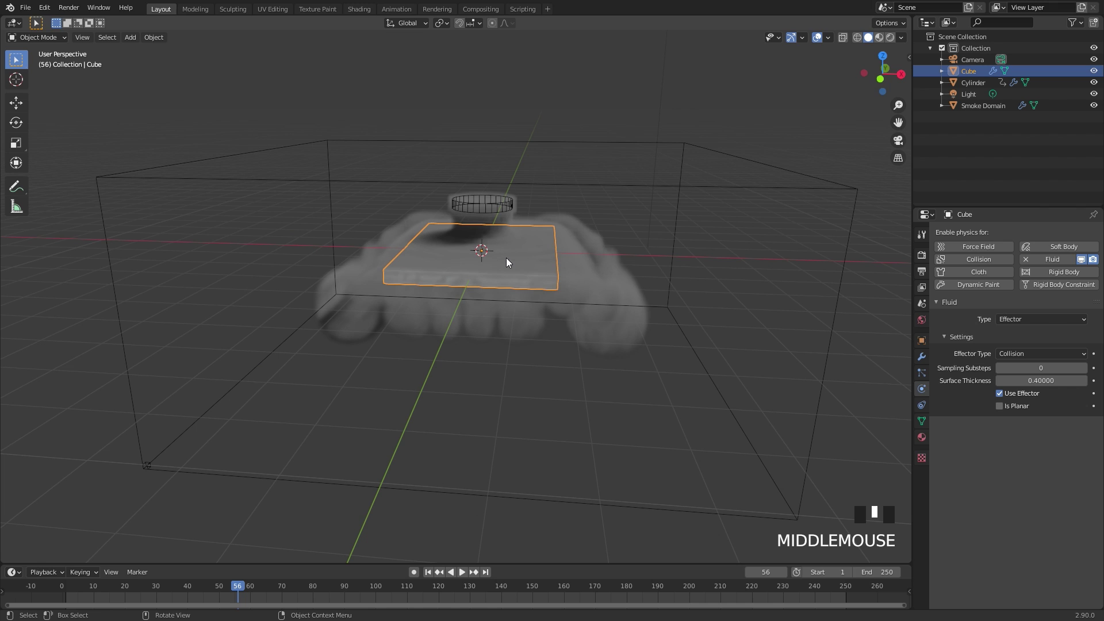
{"action": "left_click", "coordinate": [314, 586]}
{"action": "key", "text": "space"}
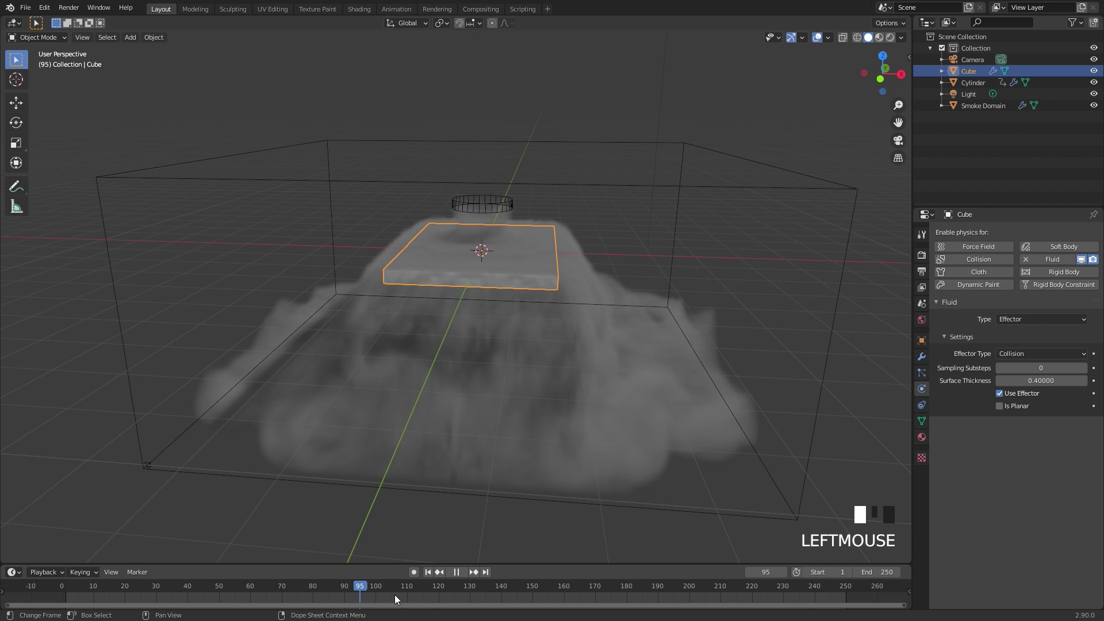
{"action": "left_click", "coordinate": [459, 594]}
{"action": "middle_click_drag", "start_coordinate": [518, 471], "coordinate": [575, 356]}
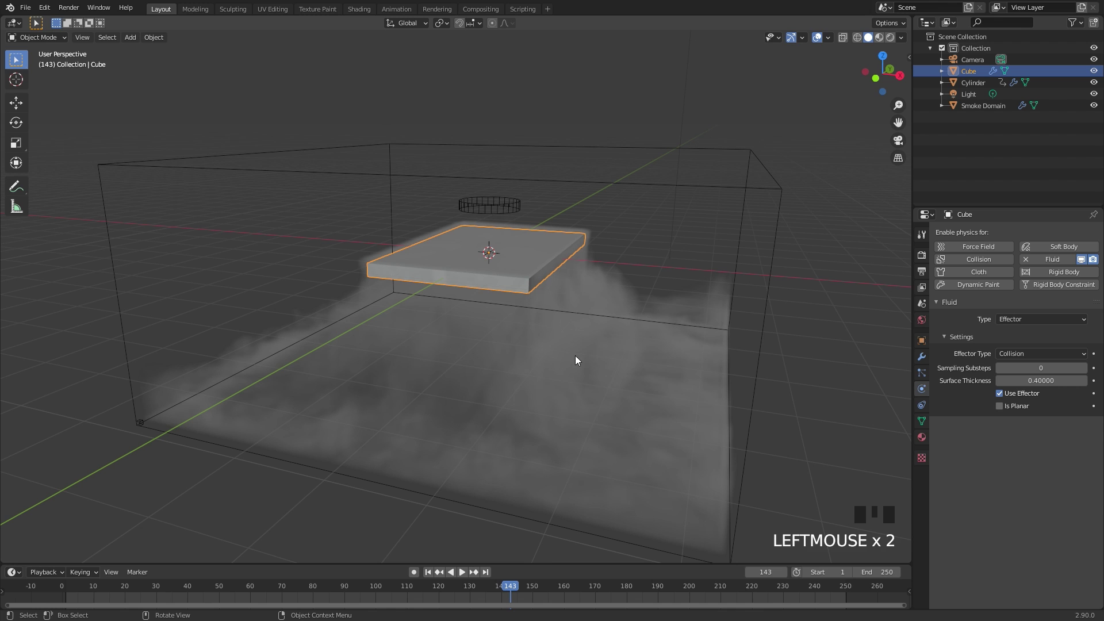
Step: Split the viewport into a Shader Editor showing the domain's Principled Volume and Material Output nodes
{"action": "left_click", "coordinate": [773, 187]}
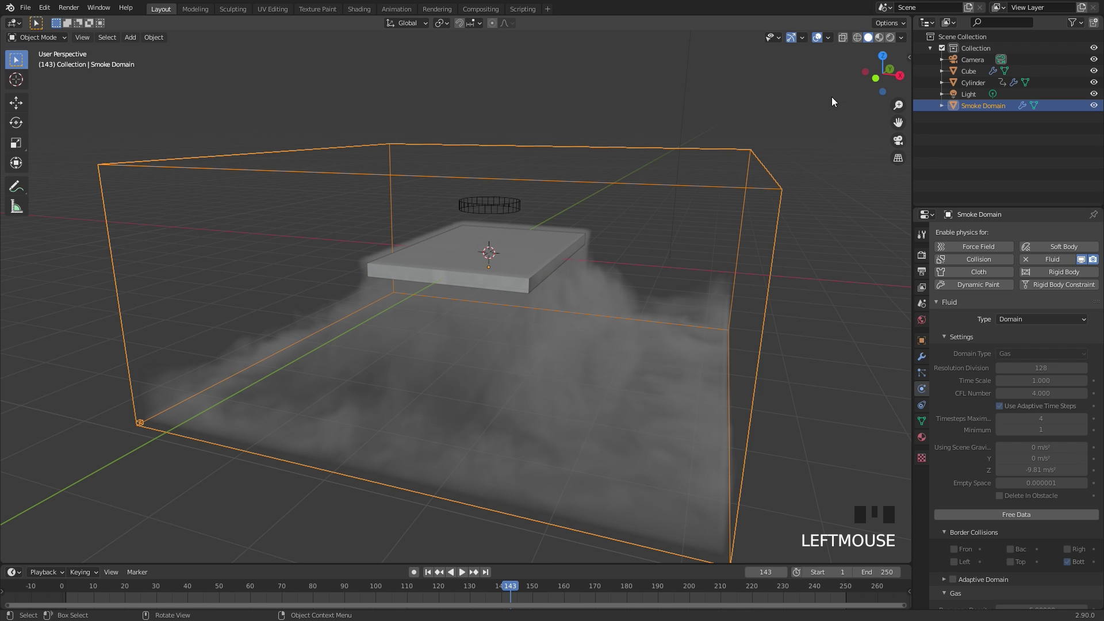
{"action": "left_click_drag", "start_coordinate": [913, 14], "coordinate": [472, 43]}
{"action": "left_click", "coordinate": [484, 23]}
{"action": "left_click", "coordinate": [507, 131]}
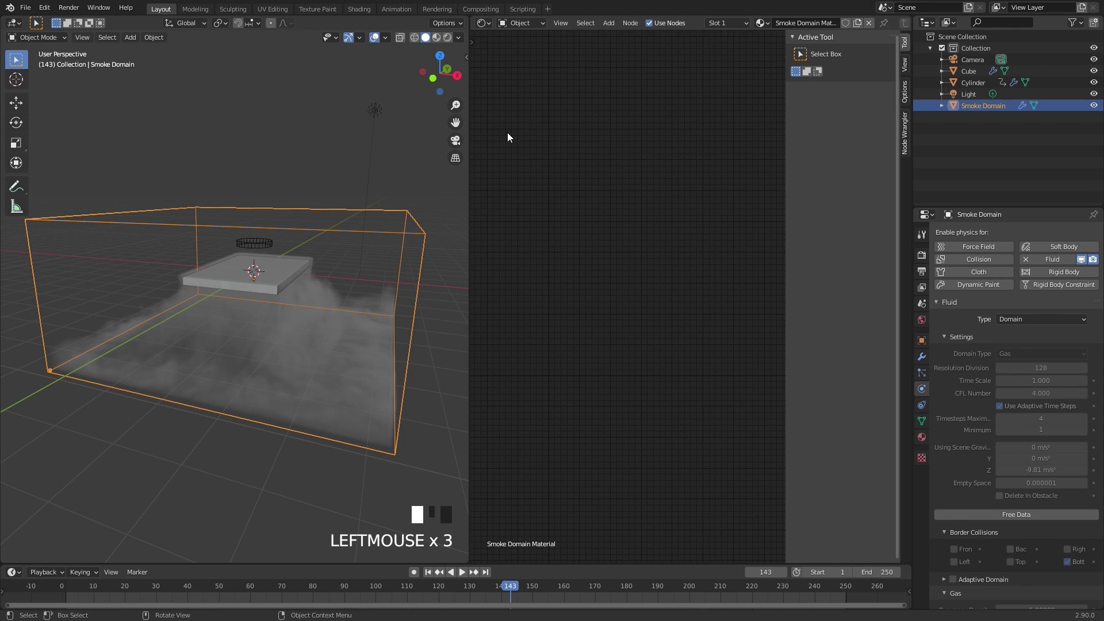
{"action": "key", "text": "n"}
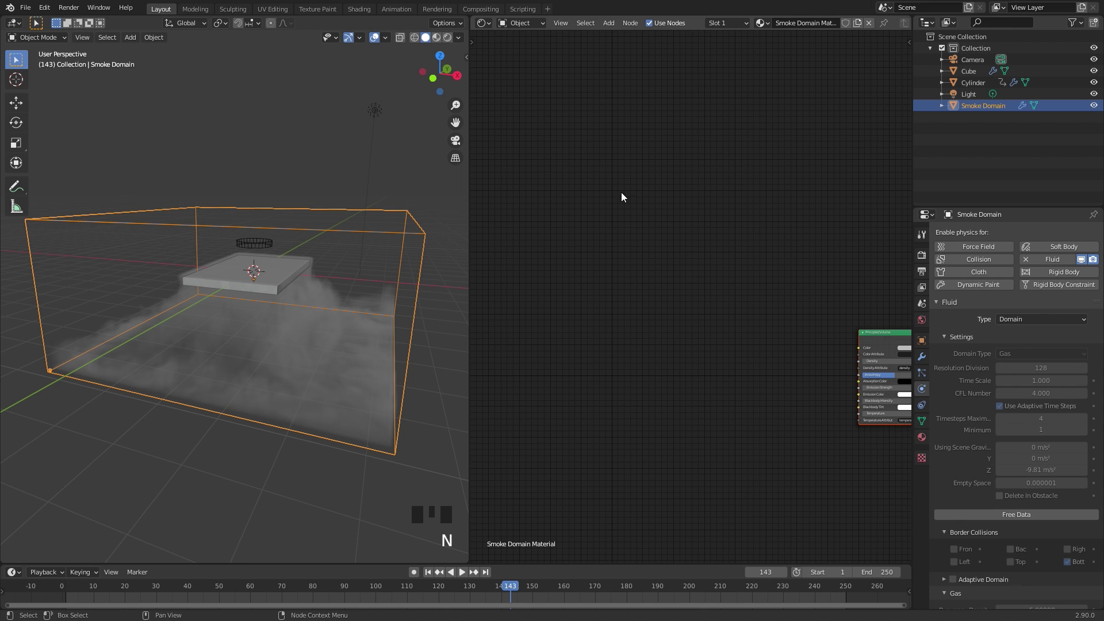
{"action": "middle_click_drag", "start_coordinate": [774, 291], "coordinate": [532, 228]}
{"action": "scroll", "coordinate": [574, 257], "scroll_direction": "up", "scroll_amount": 3}
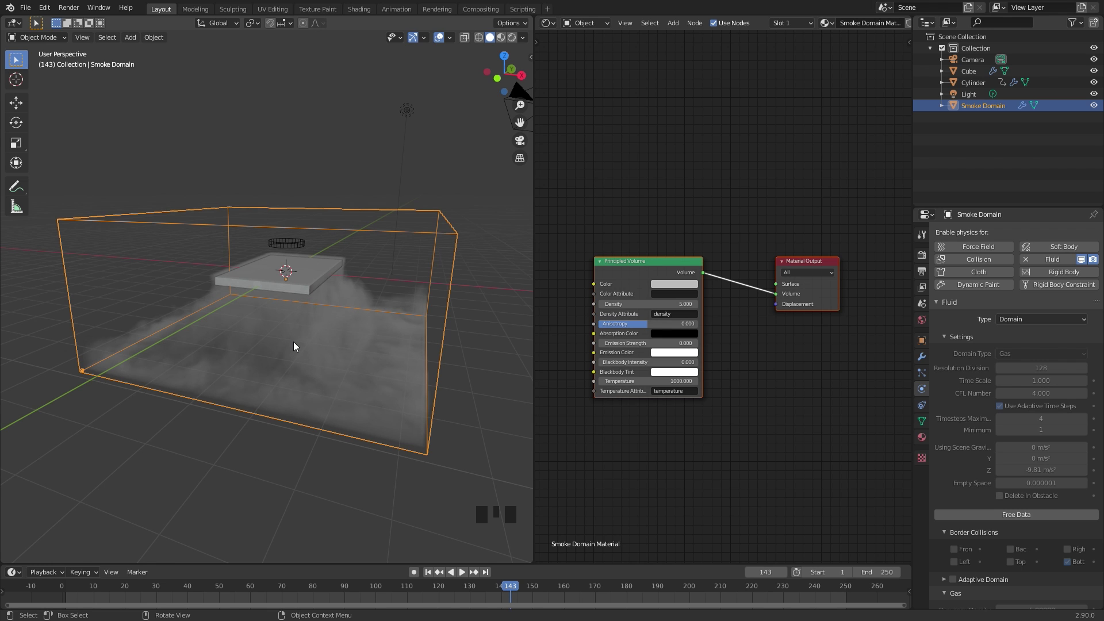
Step: Add a plane, lower it just below the smoke domain, and scale it wide as a floor
{"action": "key", "text": "shift+a"}
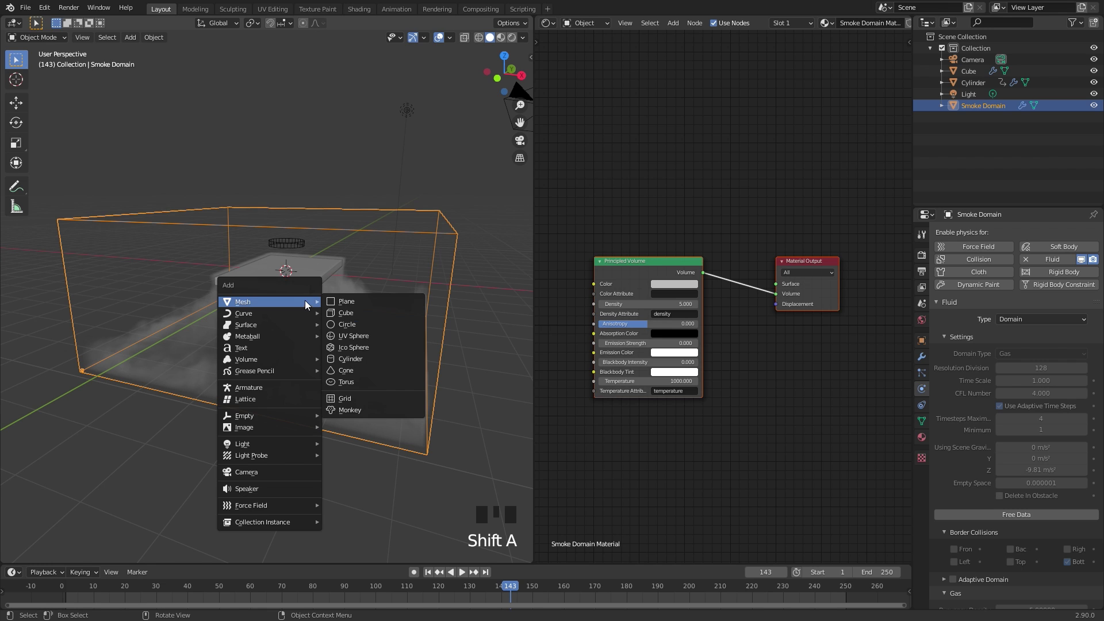
{"action": "left_click", "coordinate": [350, 301]}
{"action": "key", "text": "KP_1"}
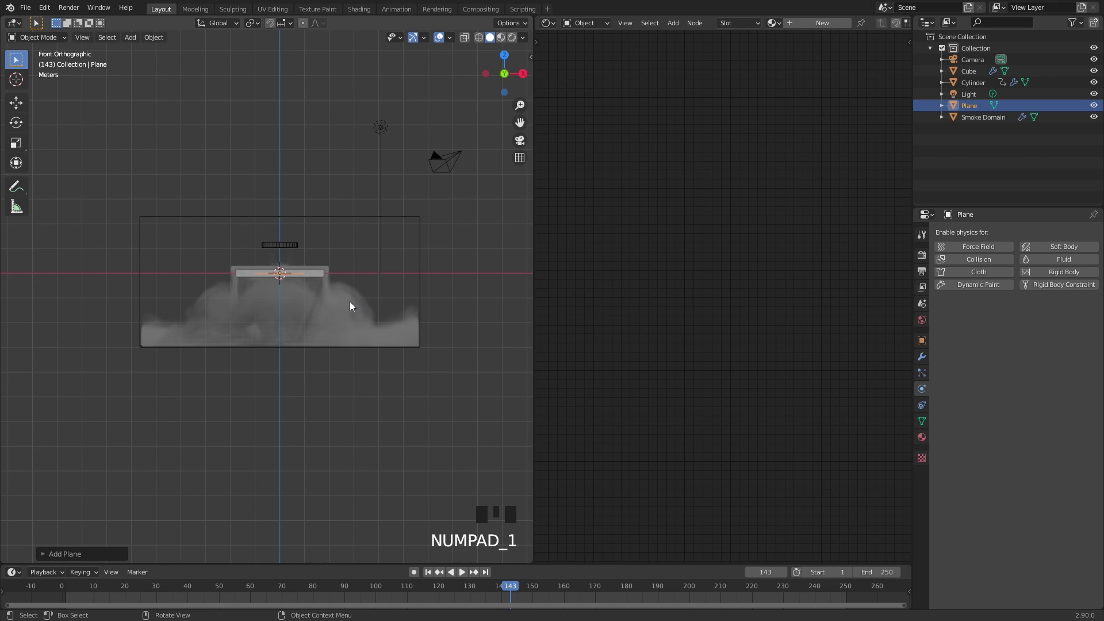
{"action": "scroll", "coordinate": [367, 296], "scroll_direction": "up", "scroll_amount": 3}
{"action": "key", "text": "g"}
{"action": "key", "text": "z"}
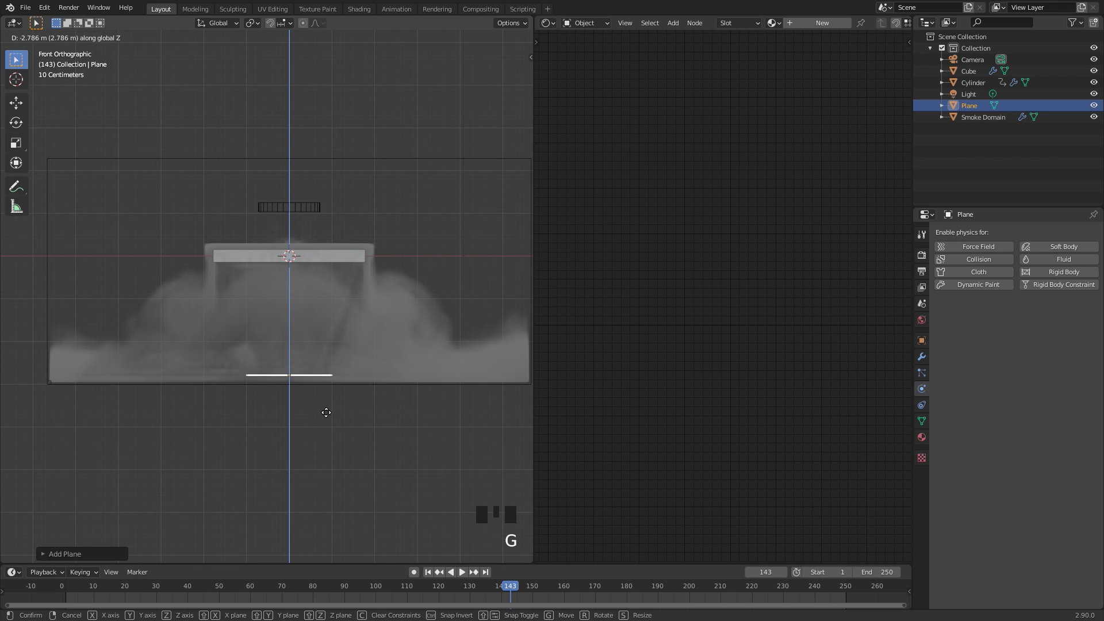
{"action": "left_click", "coordinate": [321, 420]}
{"action": "key", "text": "s"}
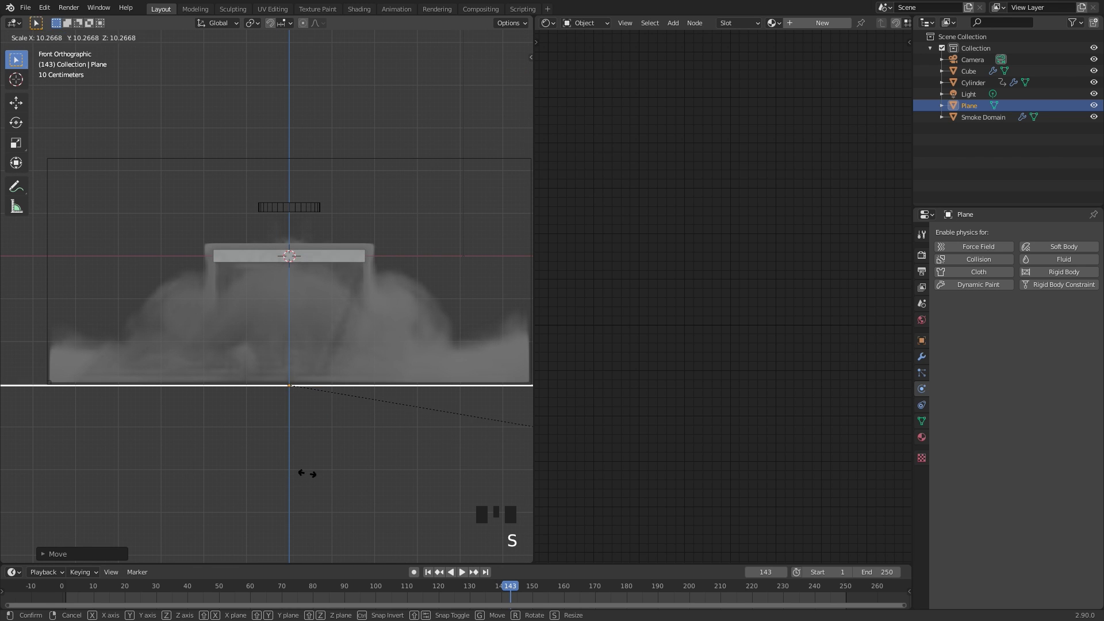
{"action": "left_click", "coordinate": [256, 518]}
{"action": "middle_click_drag", "start_coordinate": [408, 371], "coordinate": [397, 381]}
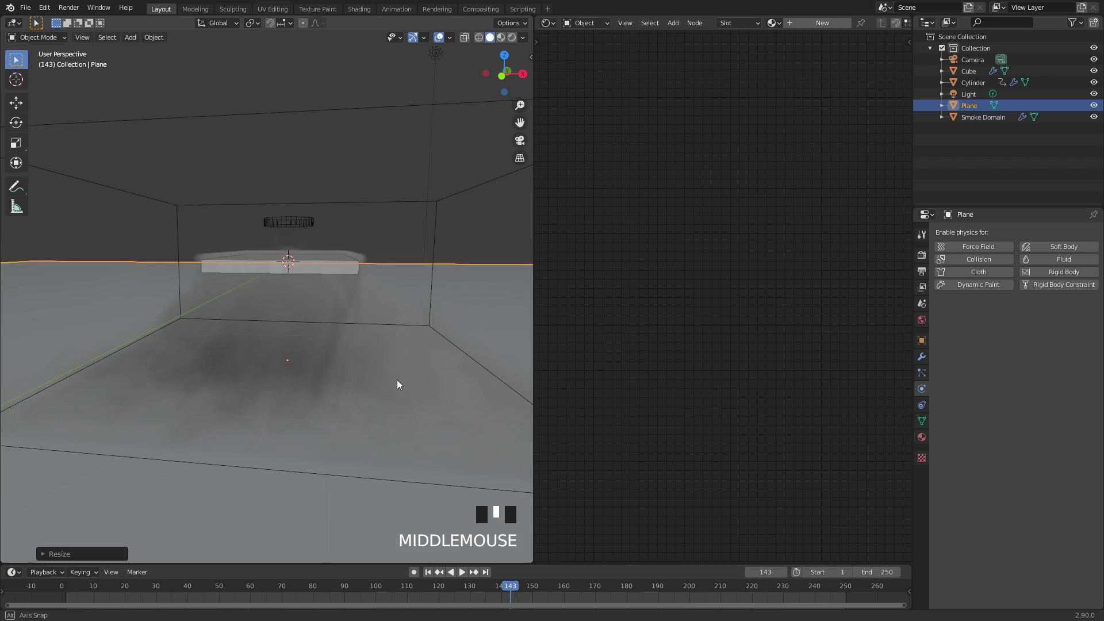
{"action": "scroll", "coordinate": [402, 385], "scroll_direction": "down", "scroll_amount": 4}
Step: Set the world background colour to black
{"action": "left_click", "coordinate": [922, 320]}
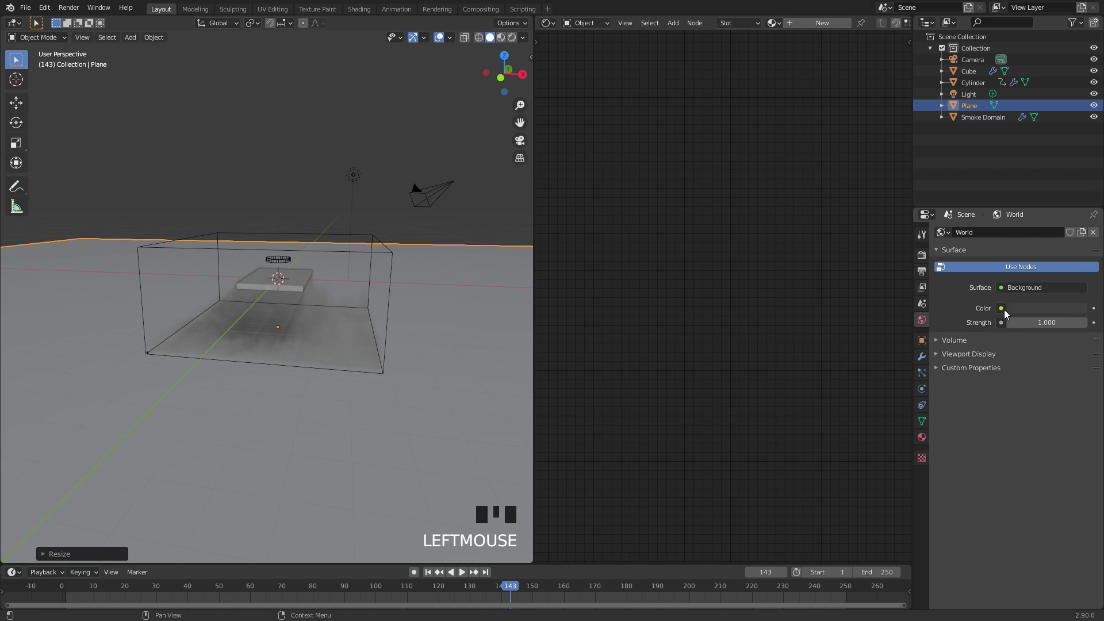
{"action": "left_click", "coordinate": [1048, 310]}
{"action": "left_click_drag", "start_coordinate": [1024, 279], "coordinate": [995, 280]}
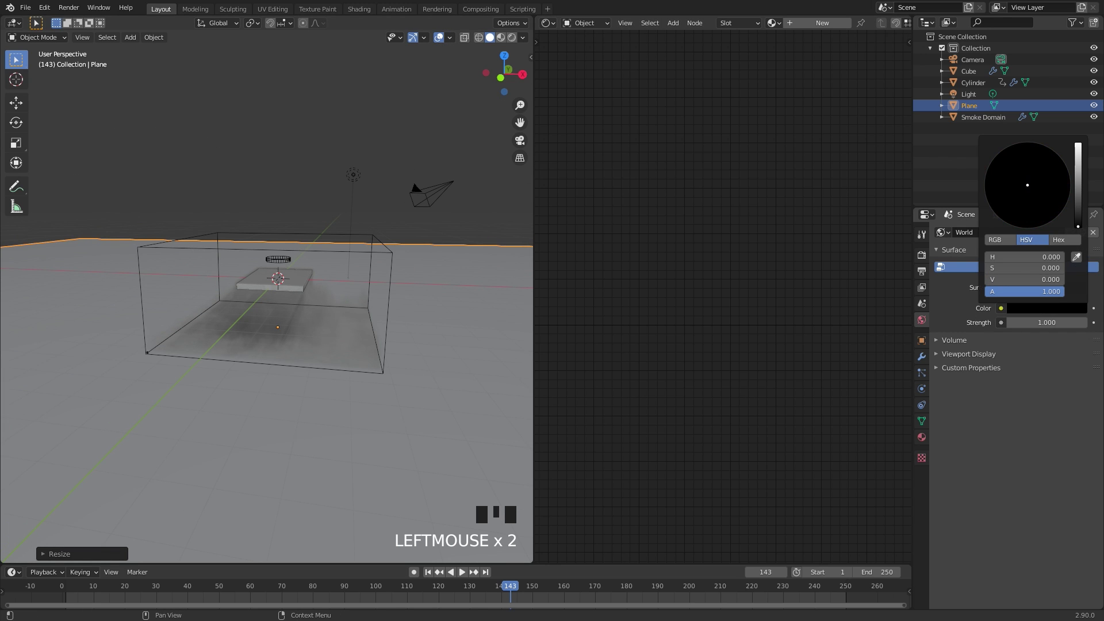
Step: Raise the point light's power to 1500 W
{"action": "left_click", "coordinate": [354, 175]}
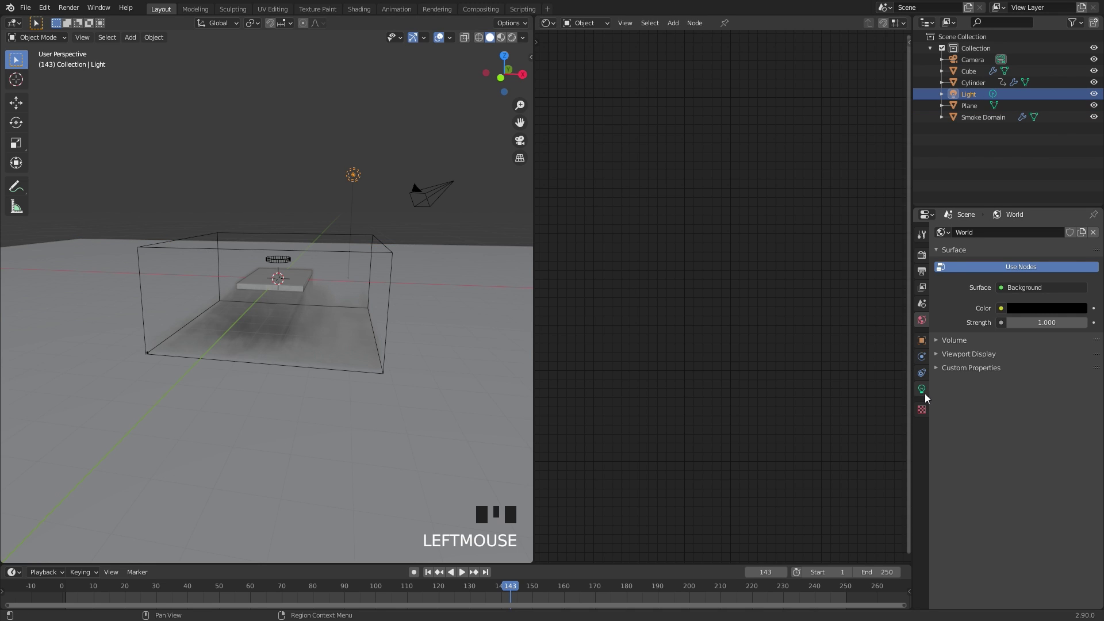
{"action": "left_click", "coordinate": [922, 389]}
{"action": "left_click", "coordinate": [1035, 306]}
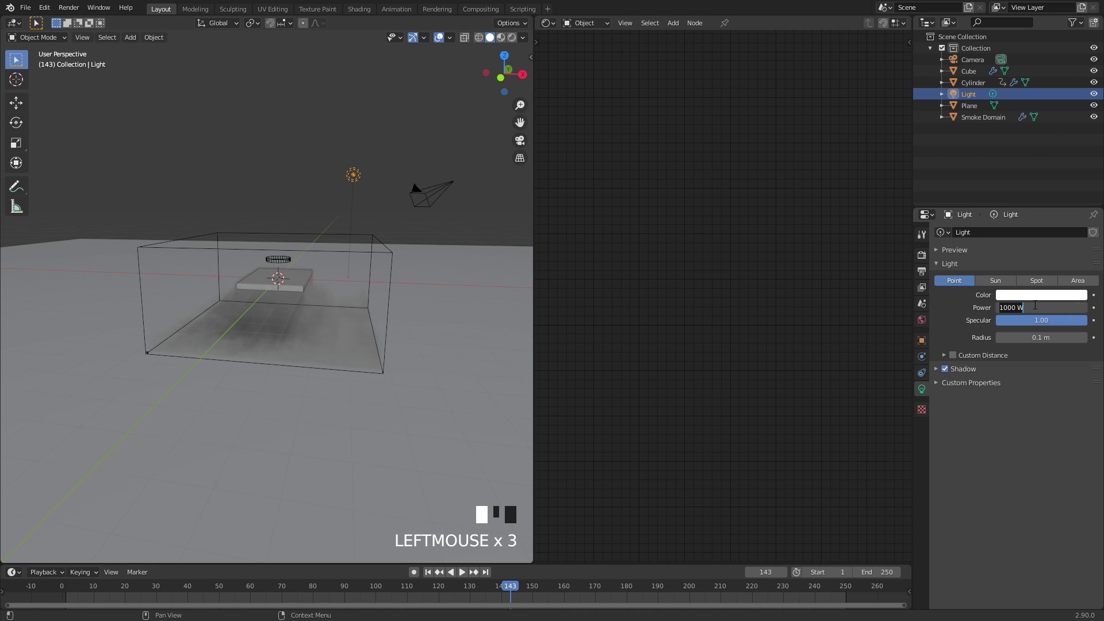
{"action": "type", "text": "1500"}
{"action": "key", "text": "Return"}
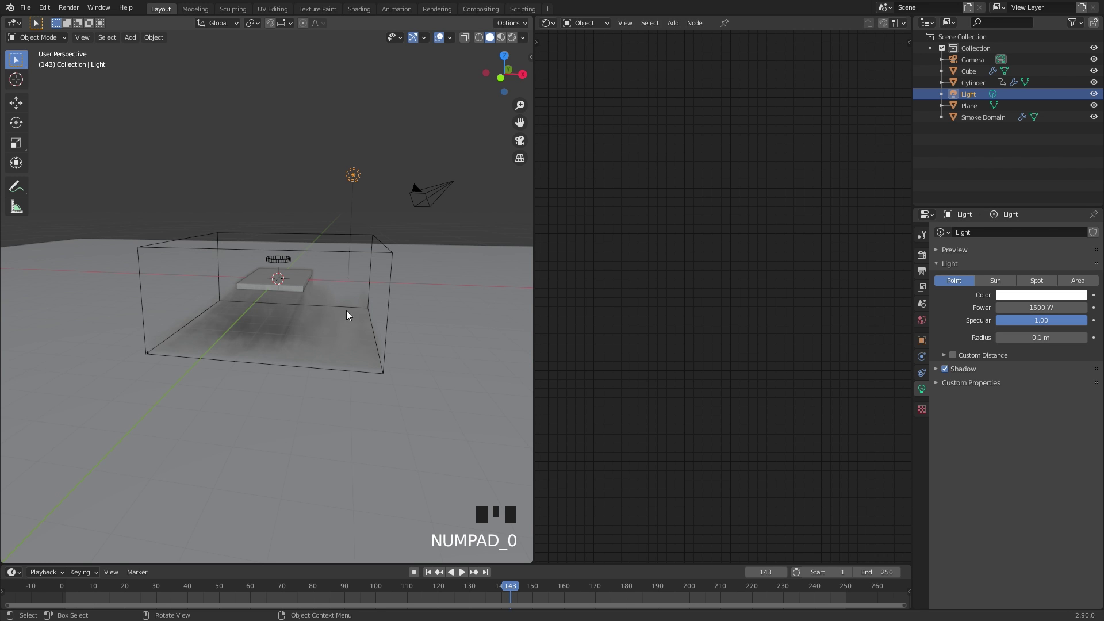
Step: Switch to rendered shading and move the light beside the slab from the top view
{"action": "scroll", "coordinate": [254, 269], "scroll_direction": "up", "scroll_amount": 2}
{"action": "key", "text": "z"}
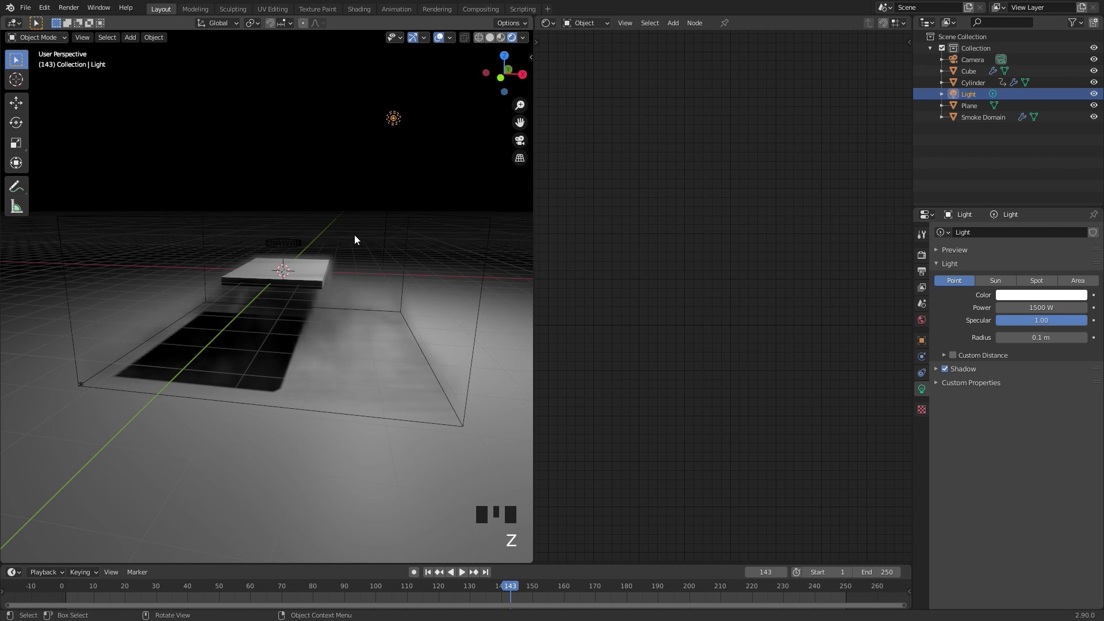
{"action": "middle_click_drag", "start_coordinate": [349, 239], "coordinate": [335, 276]}
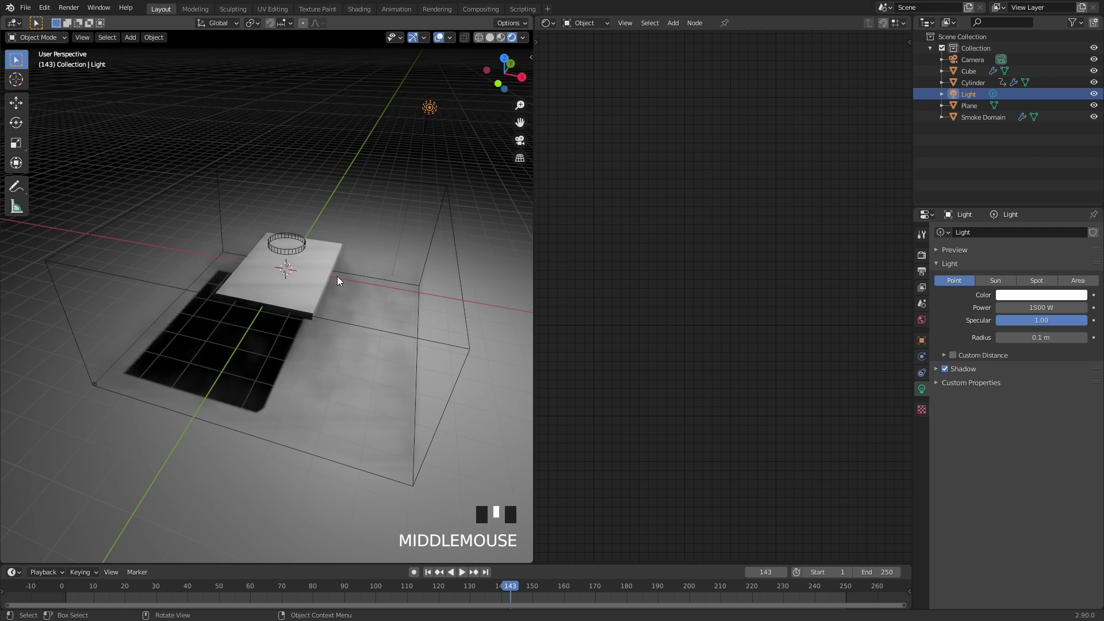
{"action": "key", "text": "KP_7"}
{"action": "key", "text": "g"}
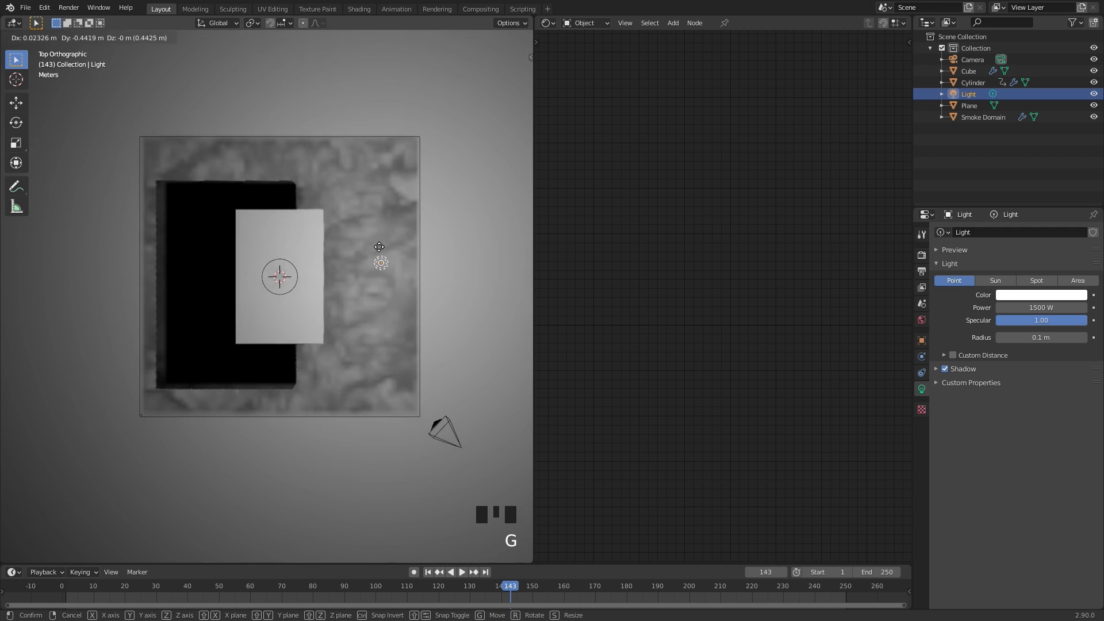
{"action": "left_click", "coordinate": [335, 308]}
{"action": "middle_click_drag", "start_coordinate": [335, 308], "coordinate": [276, 366]}
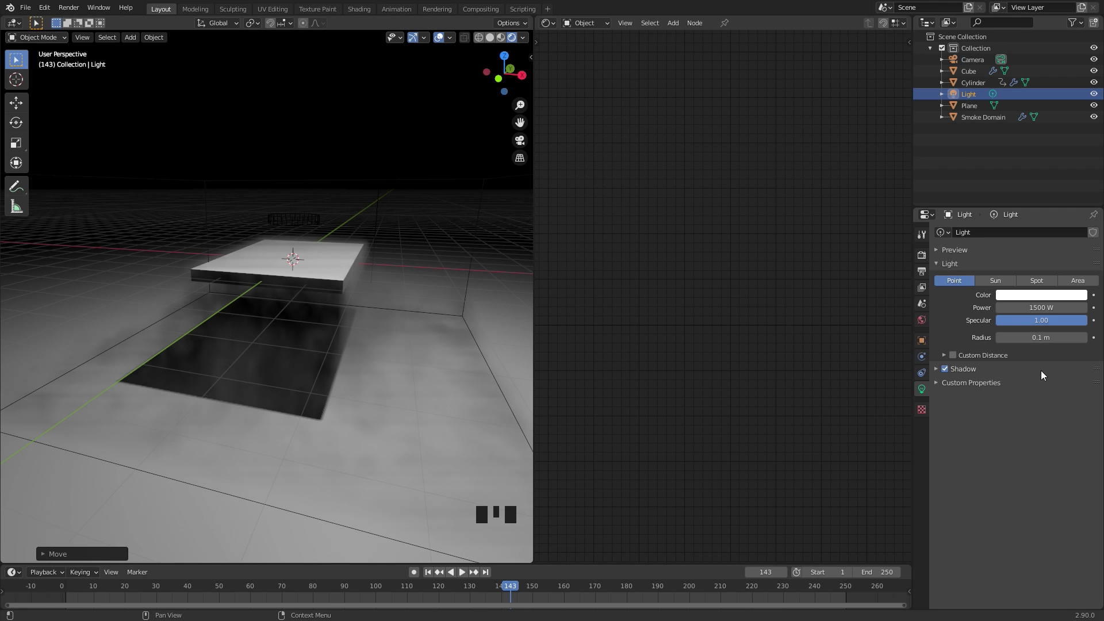
Step: Widen the light's radius to 3.08 m for softer shadows
{"action": "left_click_drag", "start_coordinate": [1030, 337], "coordinate": [1064, 338]}
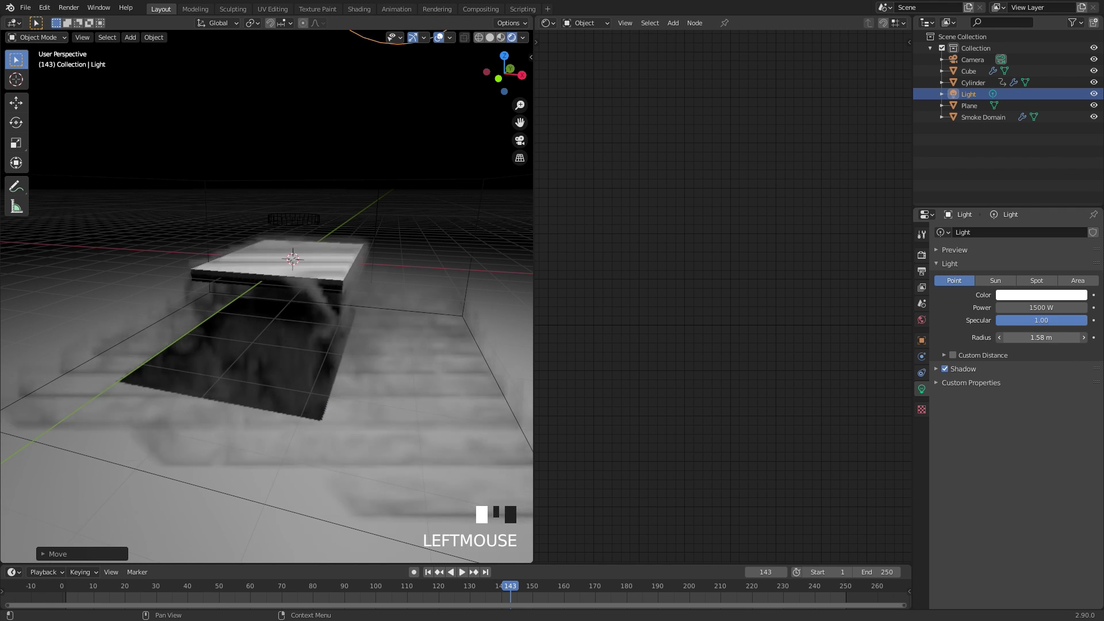
{"action": "middle_click_drag", "start_coordinate": [275, 380], "coordinate": [364, 377]}
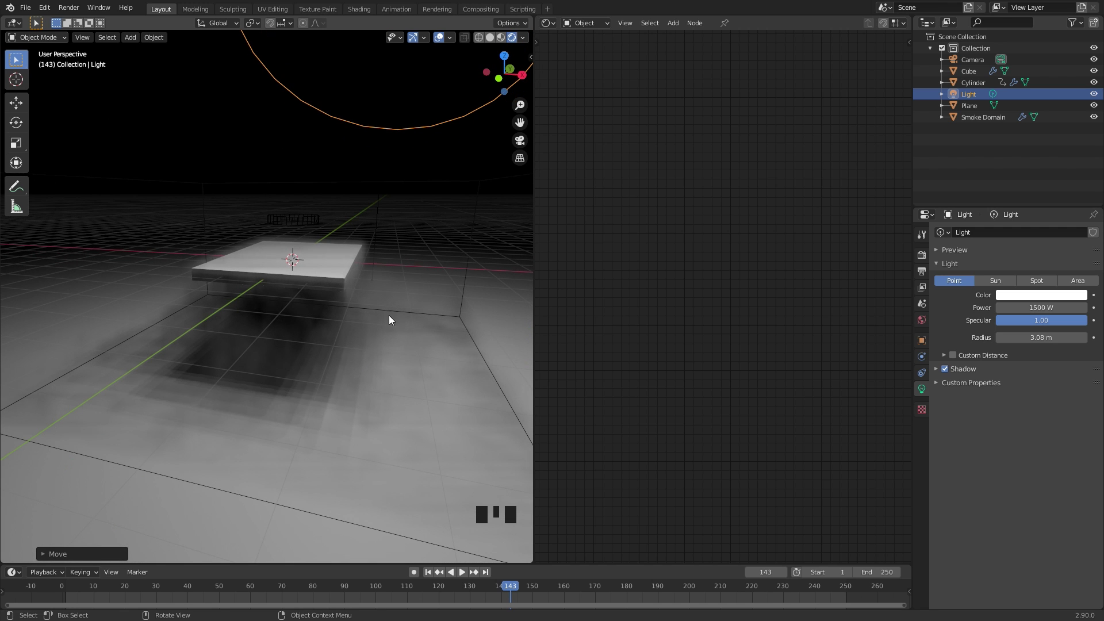
{"action": "left_click", "coordinate": [382, 184]}
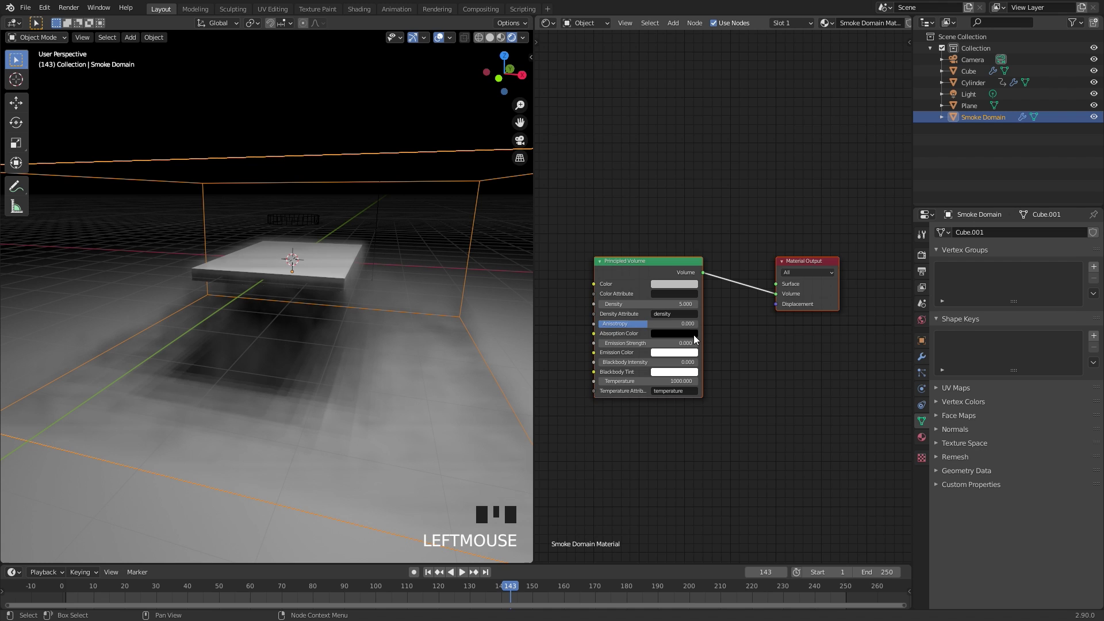
Step: Raise the Principled Volume colour's value to 1.0 for white smoke
{"action": "scroll", "coordinate": [647, 307], "scroll_direction": "up", "scroll_amount": 3}
{"action": "middle_click_drag", "start_coordinate": [647, 307], "coordinate": [669, 270]}
{"action": "scroll", "coordinate": [702, 307], "scroll_direction": "up", "scroll_amount": 2}
{"action": "scroll", "coordinate": [703, 306], "scroll_direction": "down", "scroll_amount": 2}
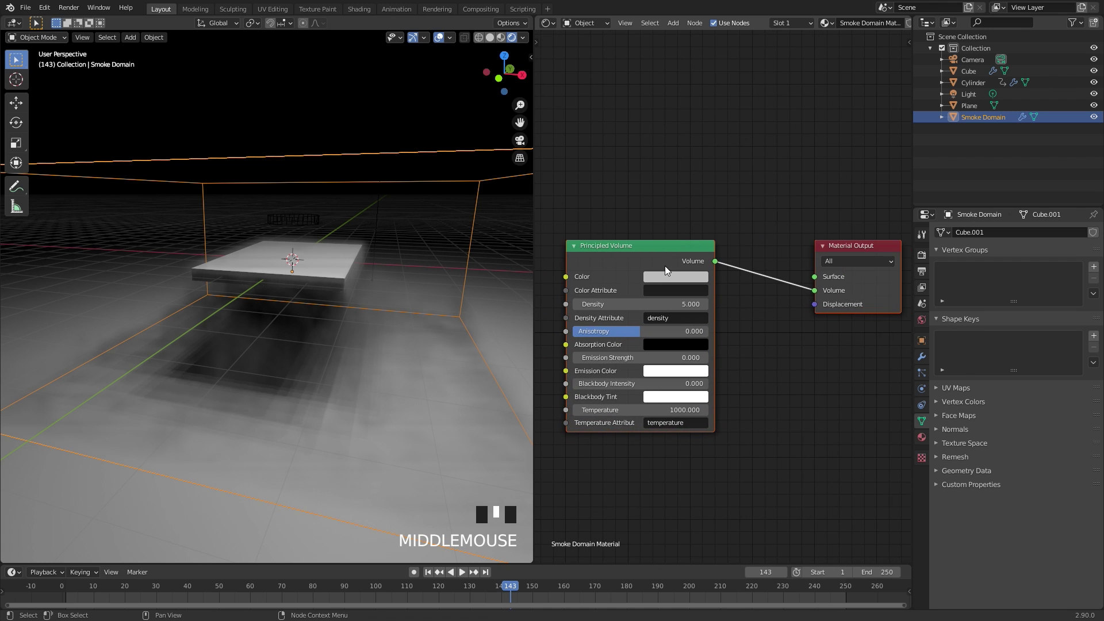
{"action": "left_click_drag", "start_coordinate": [650, 253], "coordinate": [688, 249]}
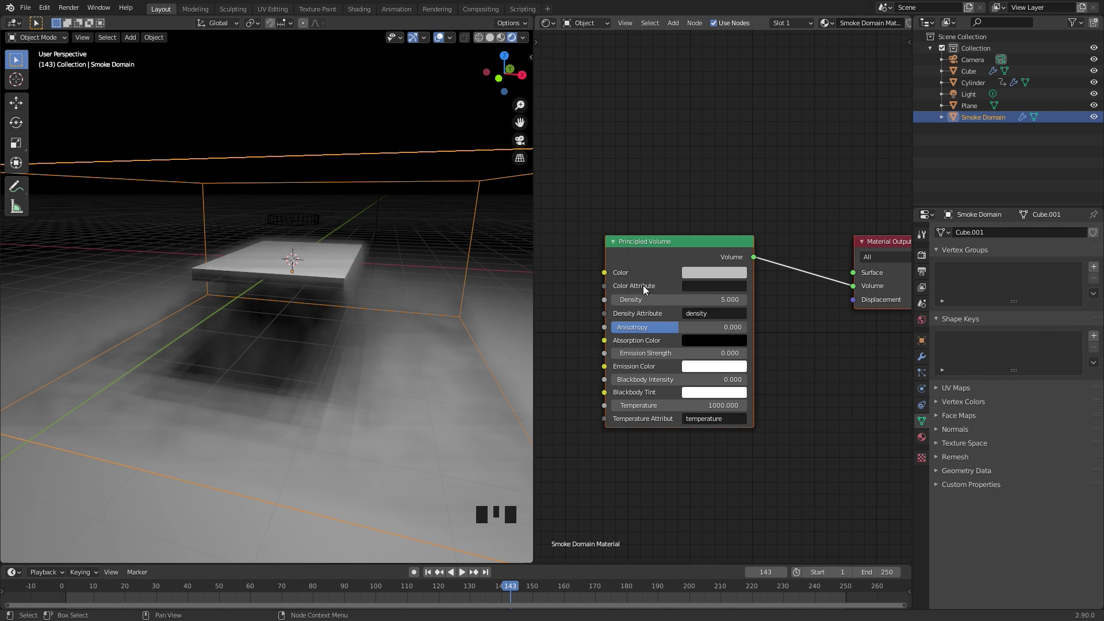
{"action": "left_click", "coordinate": [714, 273]}
{"action": "mouse_move", "coordinate": [790, 120]}
{"action": "left_mouse_down"}
{"action": "mouse_move", "coordinate": [790, 96]}
{"action": "mouse_move", "coordinate": [790, 118]}
{"action": "left_mouse_up"}
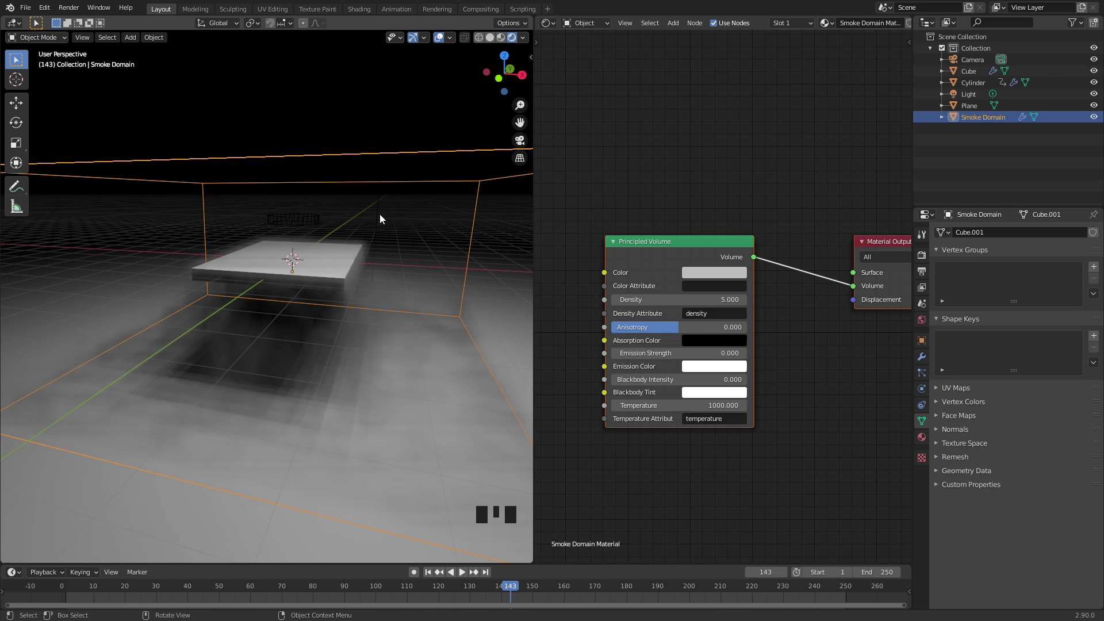
Step: Set the Eevee volumetric Tile Size to 2 px and enable Volumetric Shadows
{"action": "left_click", "coordinate": [921, 256]}
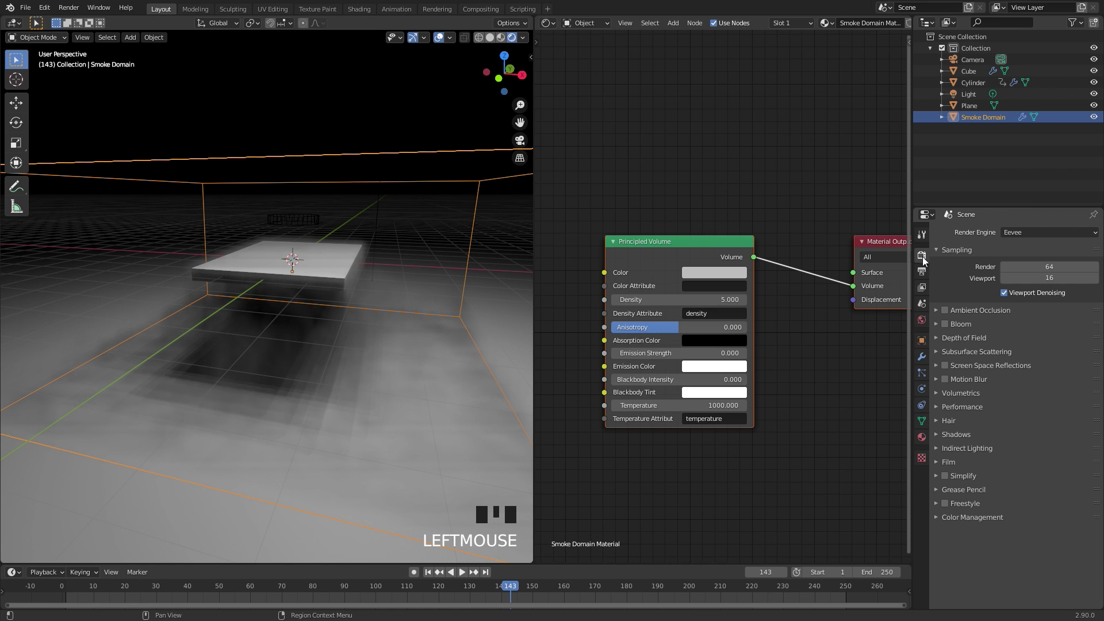
{"action": "left_click", "coordinate": [953, 393]}
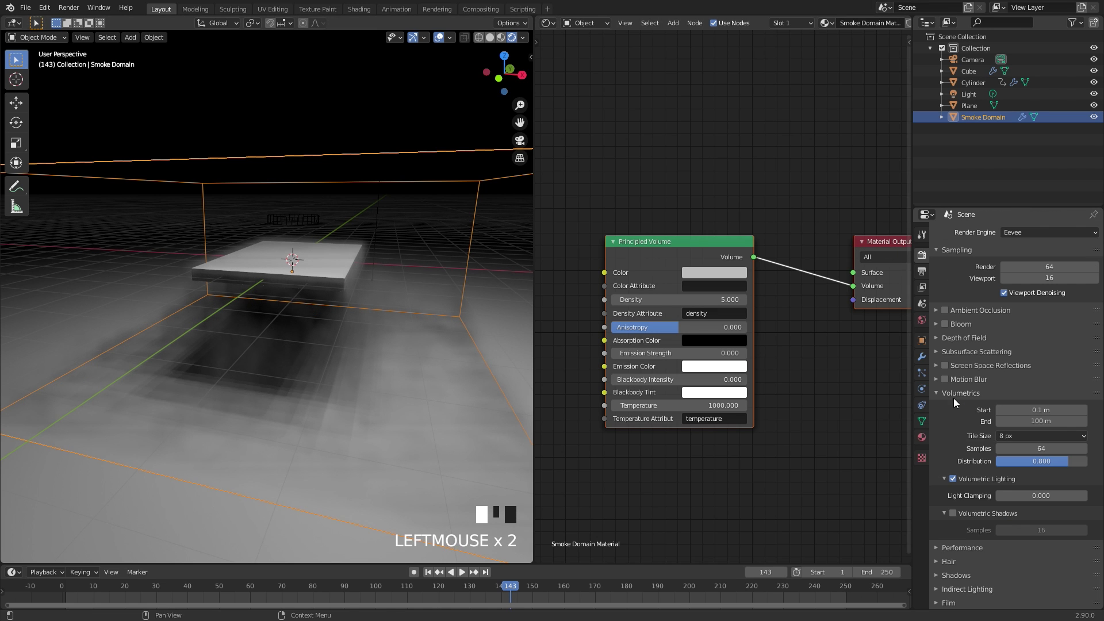
{"action": "left_click", "coordinate": [1005, 437]}
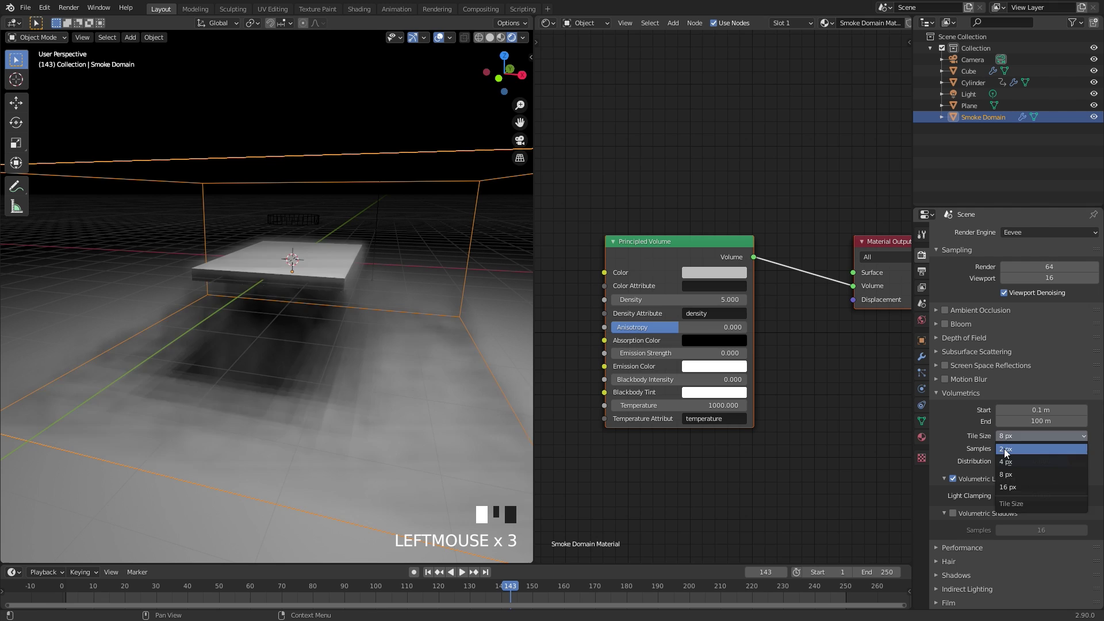
{"action": "left_click", "coordinate": [1006, 449]}
{"action": "scroll", "coordinate": [361, 325], "scroll_direction": "up", "scroll_amount": 1}
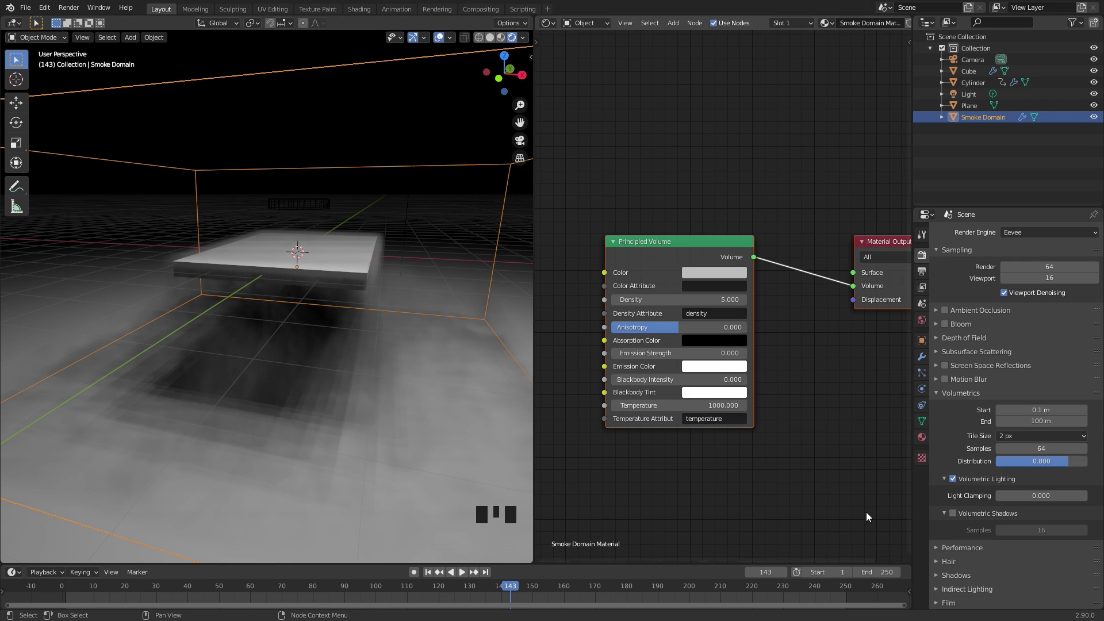
{"action": "left_click", "coordinate": [952, 514]}
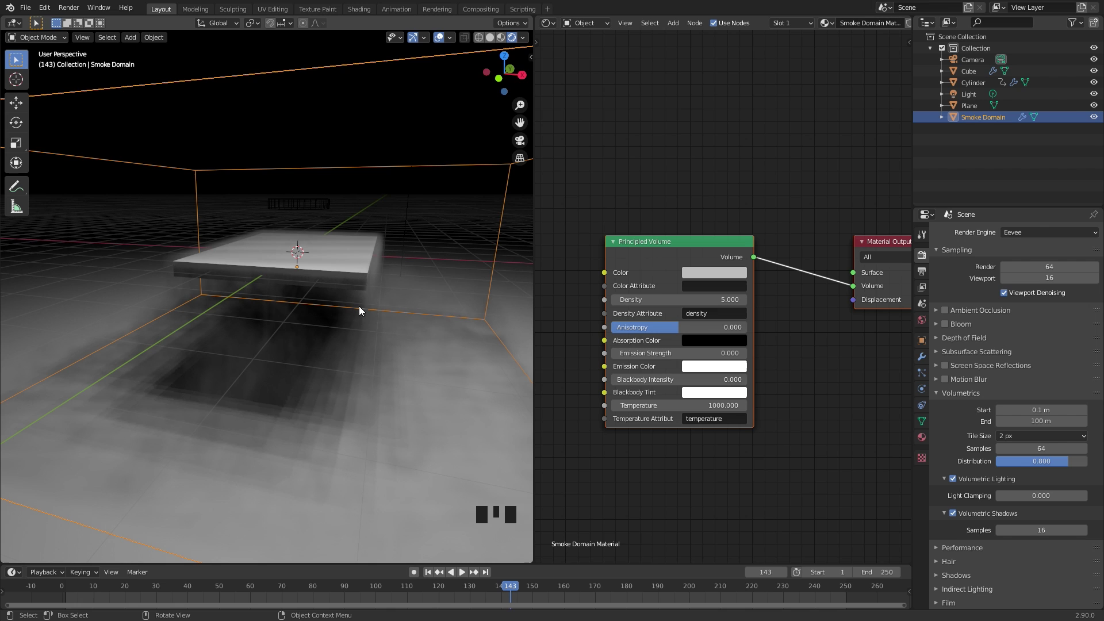
{"action": "scroll", "coordinate": [656, 269], "scroll_direction": "down", "scroll_amount": 4}
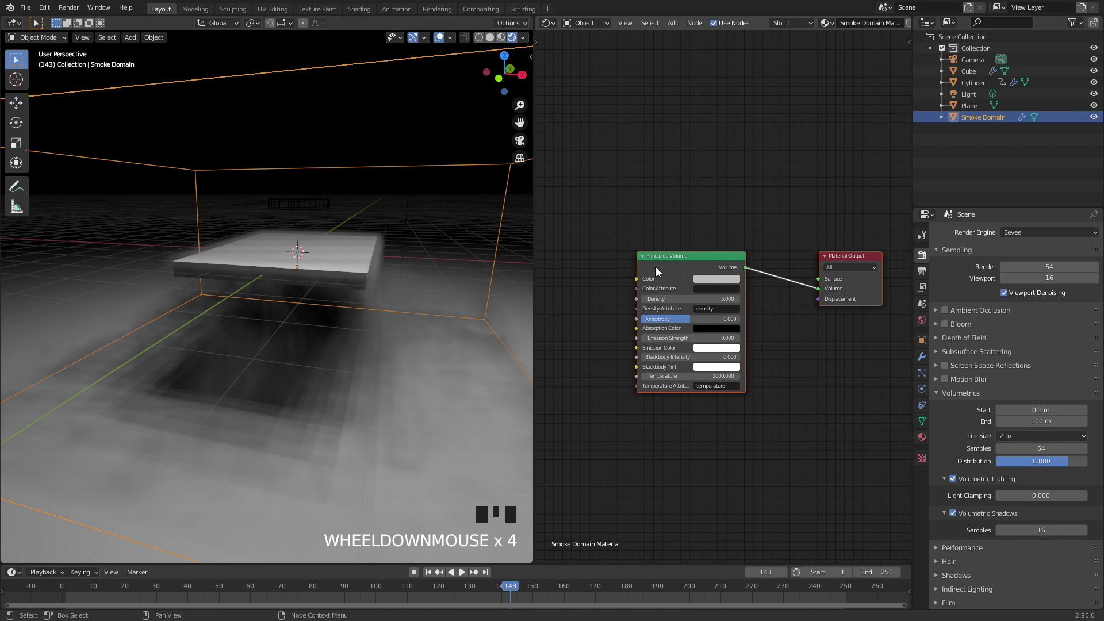
Step: Add a Volume Info node to the left of the Principled Volume shader
{"action": "left_click", "coordinate": [586, 252]}
{"action": "middle_click_drag", "start_coordinate": [558, 291], "coordinate": [683, 269]}
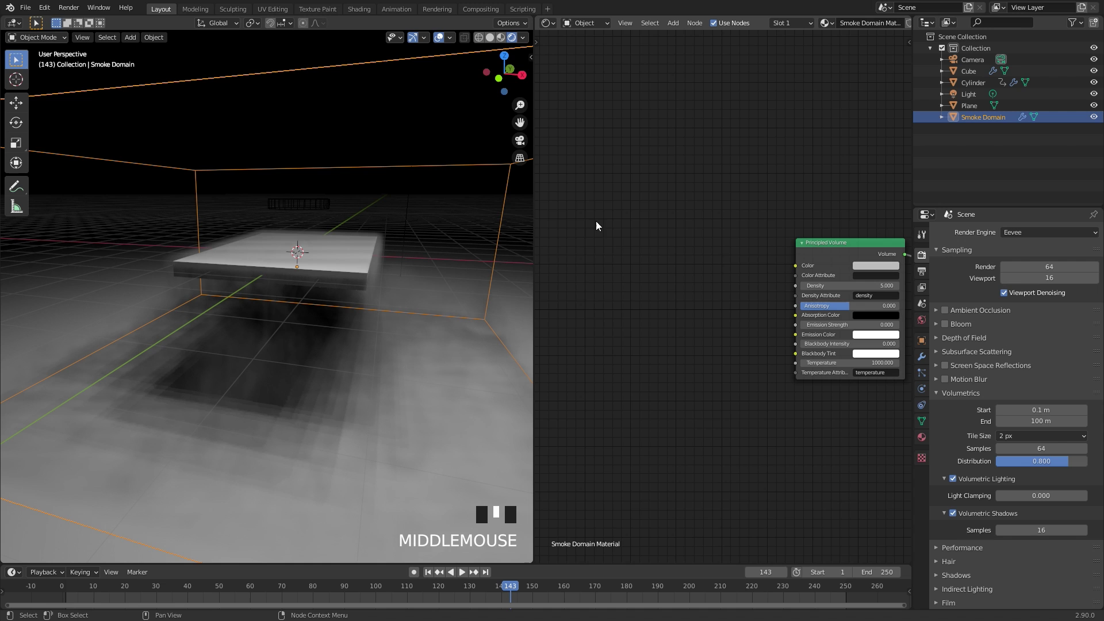
{"action": "key", "text": "shift+a"}
{"action": "mouse_move", "coordinate": [550, 236]}
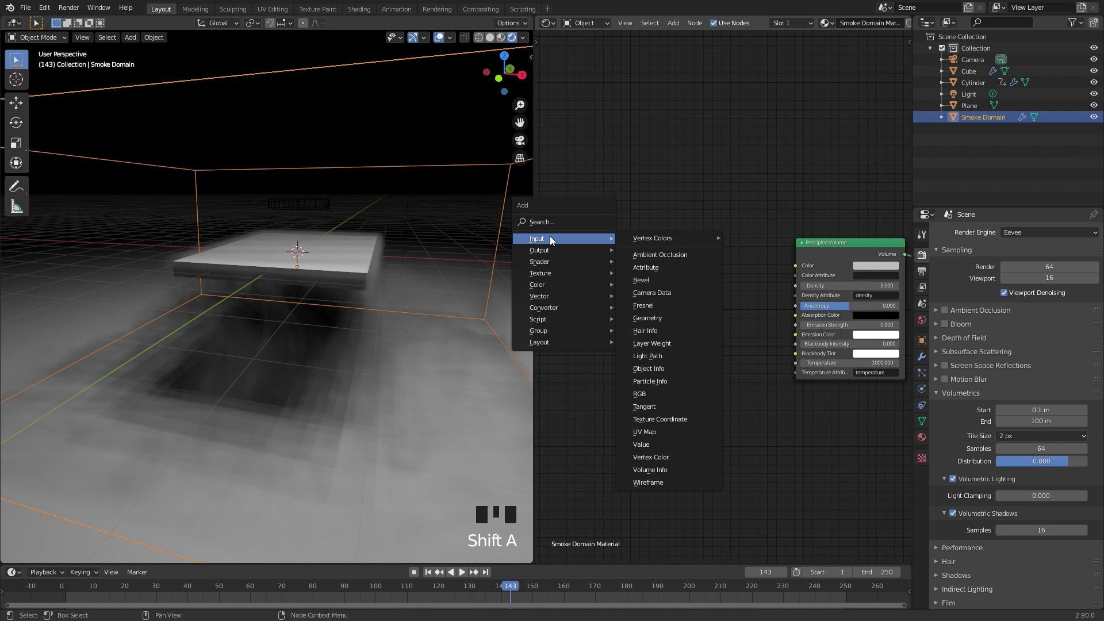
{"action": "left_click", "coordinate": [658, 466]}
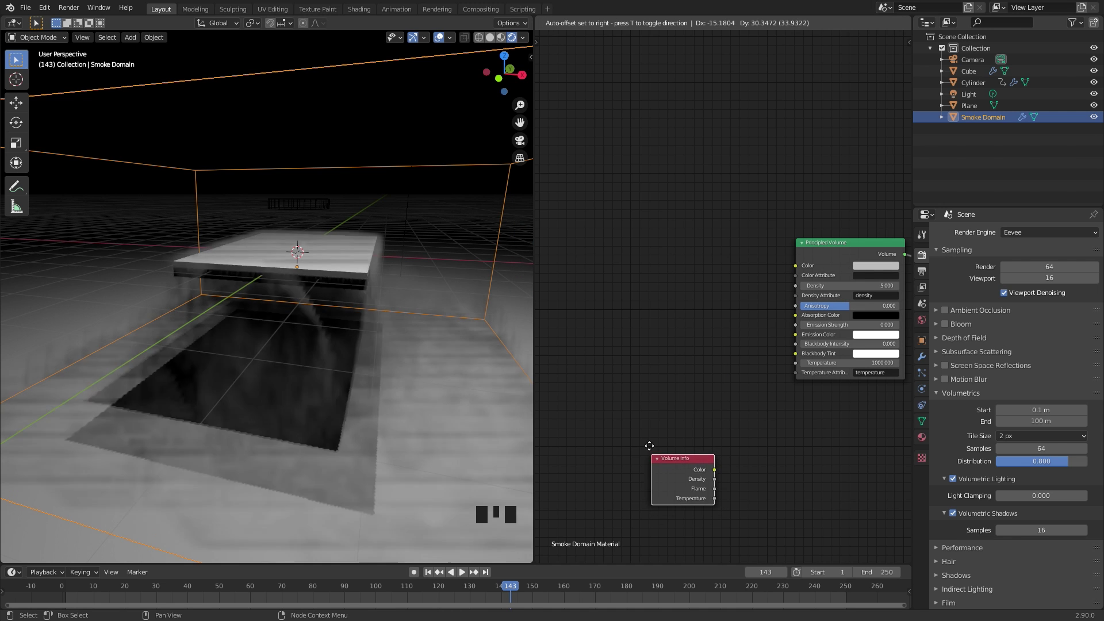
{"action": "left_click", "coordinate": [557, 245]}
{"action": "scroll", "coordinate": [588, 271], "scroll_direction": "up", "scroll_amount": 3}
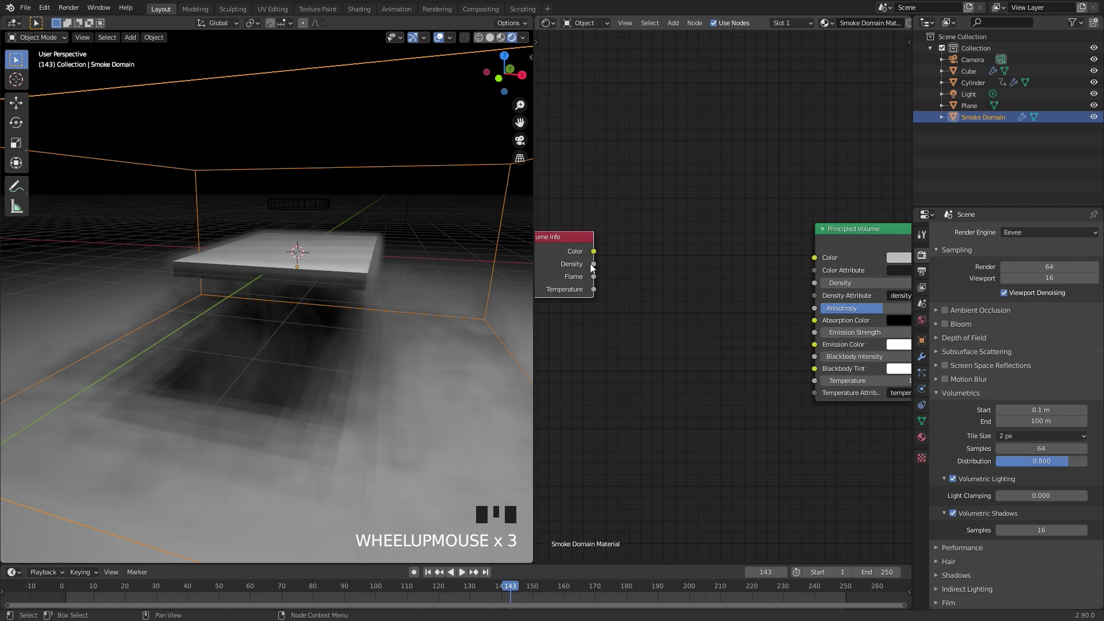
Step: Link Volume Info's Density output to the Principled Volume's Emission Strength
{"action": "left_click_drag", "start_coordinate": [593, 264], "coordinate": [597, 260]}
{"action": "left_click_drag", "start_coordinate": [640, 229], "coordinate": [644, 227]}
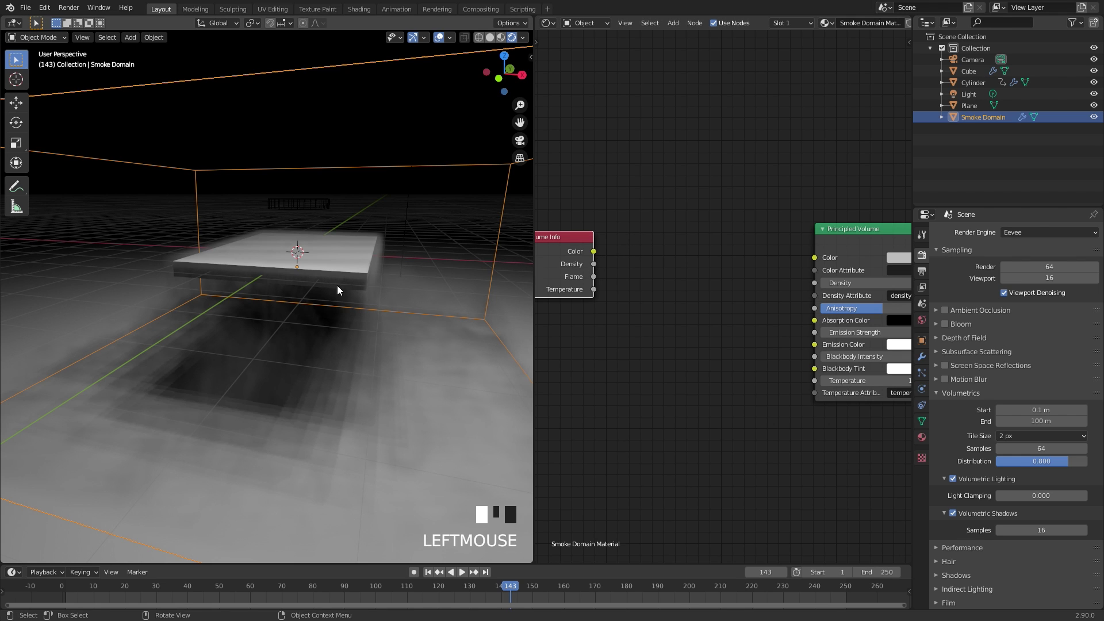
{"action": "left_click_drag", "start_coordinate": [594, 264], "coordinate": [651, 233]}
{"action": "middle_click_drag", "start_coordinate": [745, 322], "coordinate": [753, 306]}
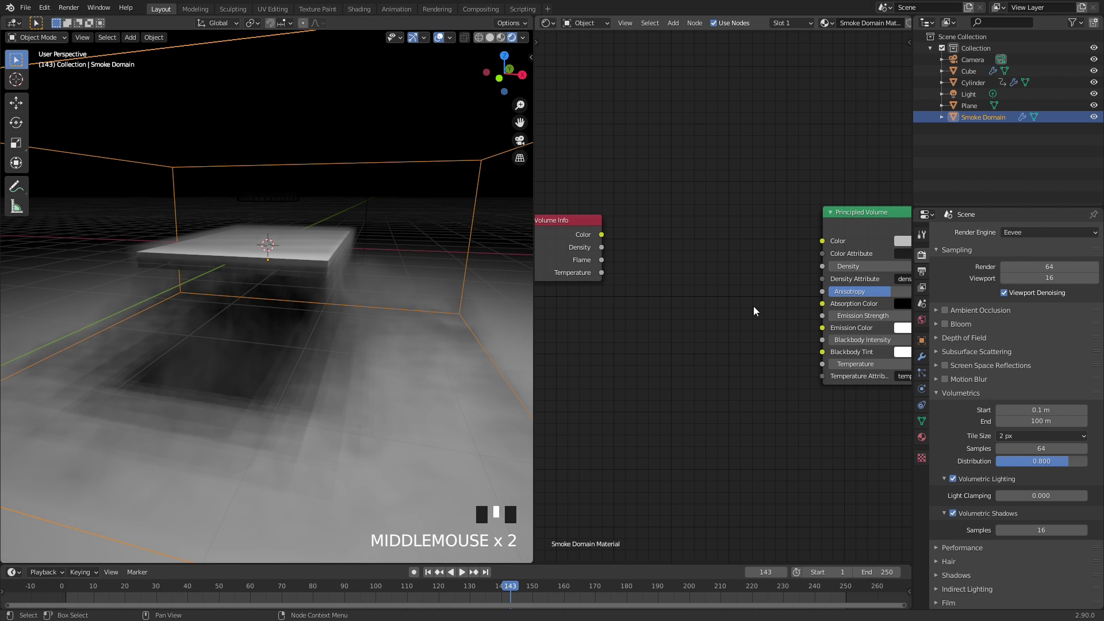
{"action": "left_click_drag", "start_coordinate": [601, 249], "coordinate": [823, 315]}
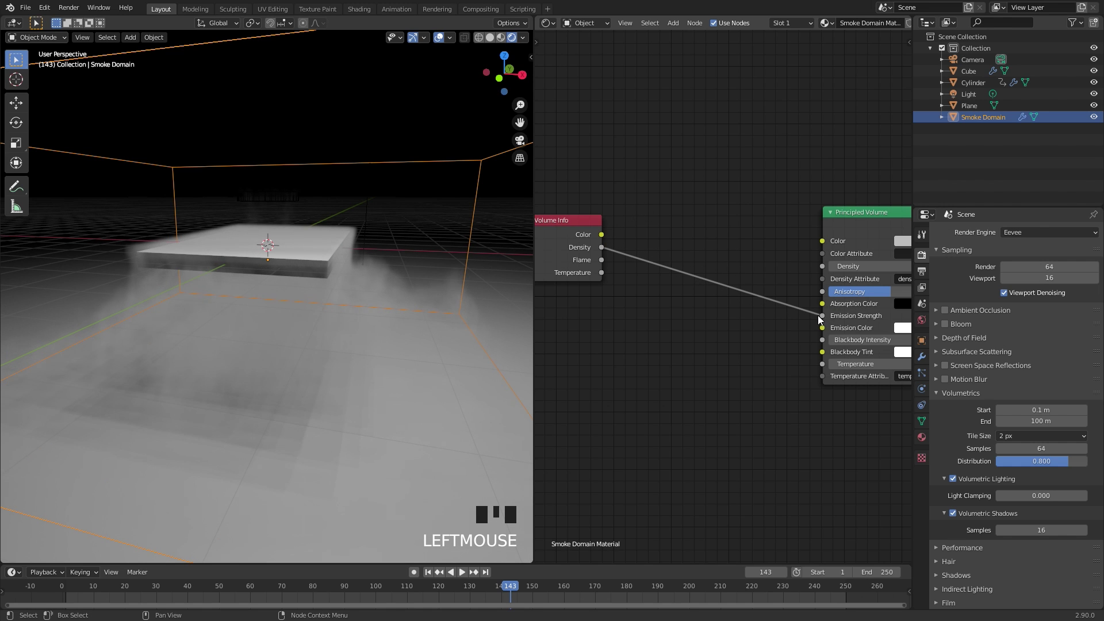
{"action": "scroll", "coordinate": [337, 305], "scroll_direction": "down", "scroll_amount": 2}
{"action": "scroll", "coordinate": [345, 322], "scroll_direction": "down", "scroll_amount": 1}
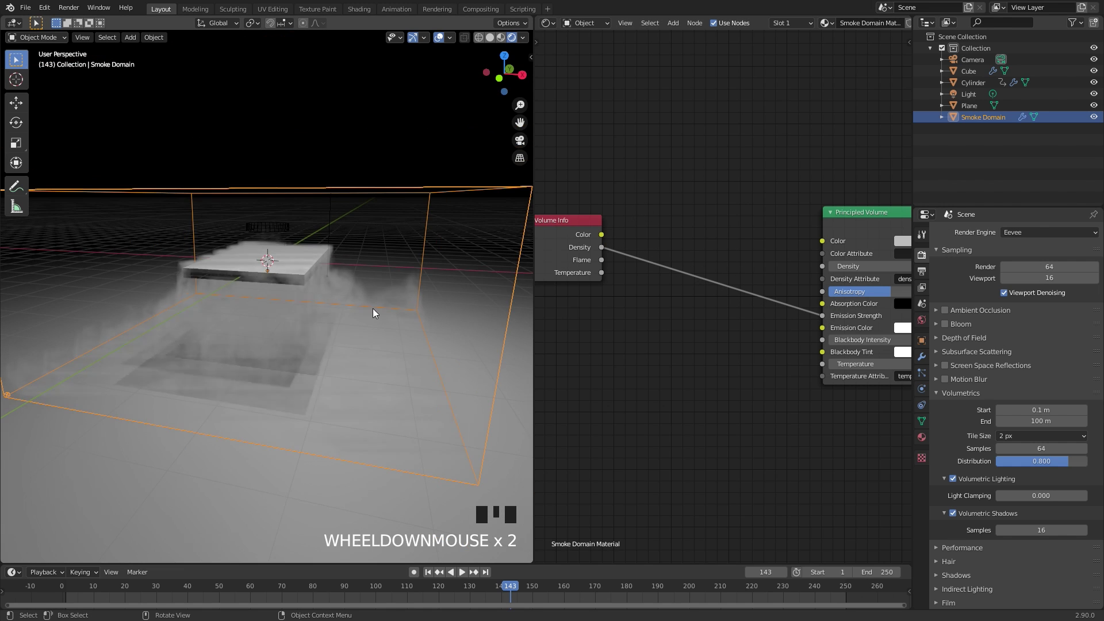
{"action": "scroll", "coordinate": [373, 308], "scroll_direction": "up", "scroll_amount": 1}
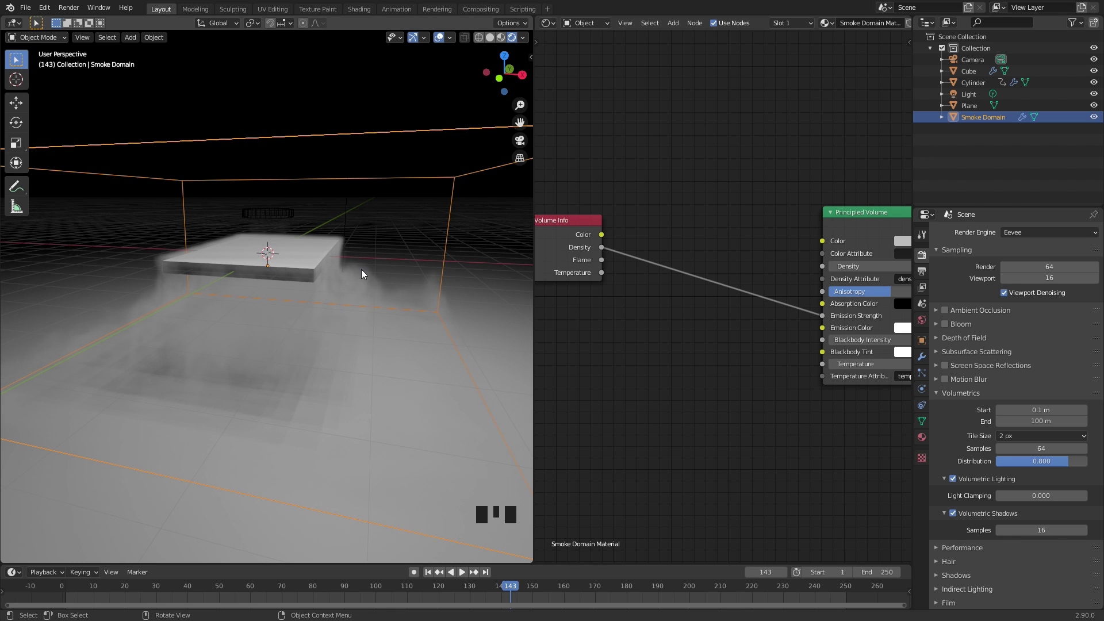
{"action": "scroll", "coordinate": [689, 265], "scroll_direction": "down", "scroll_amount": 4}
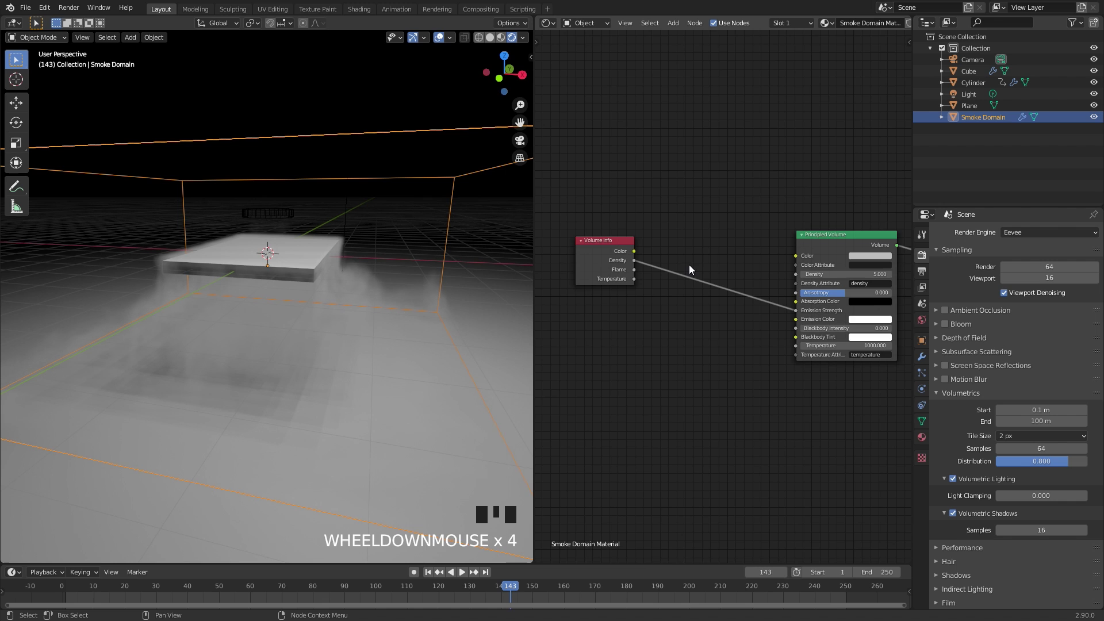
Step: Insert a ColorRamp node on the Density-to-Emission Strength link
{"action": "middle_click_drag", "start_coordinate": [689, 265], "coordinate": [714, 262]}
{"action": "left_click_drag", "start_coordinate": [639, 242], "coordinate": [576, 230]}
{"action": "key", "text": "shift+a"}
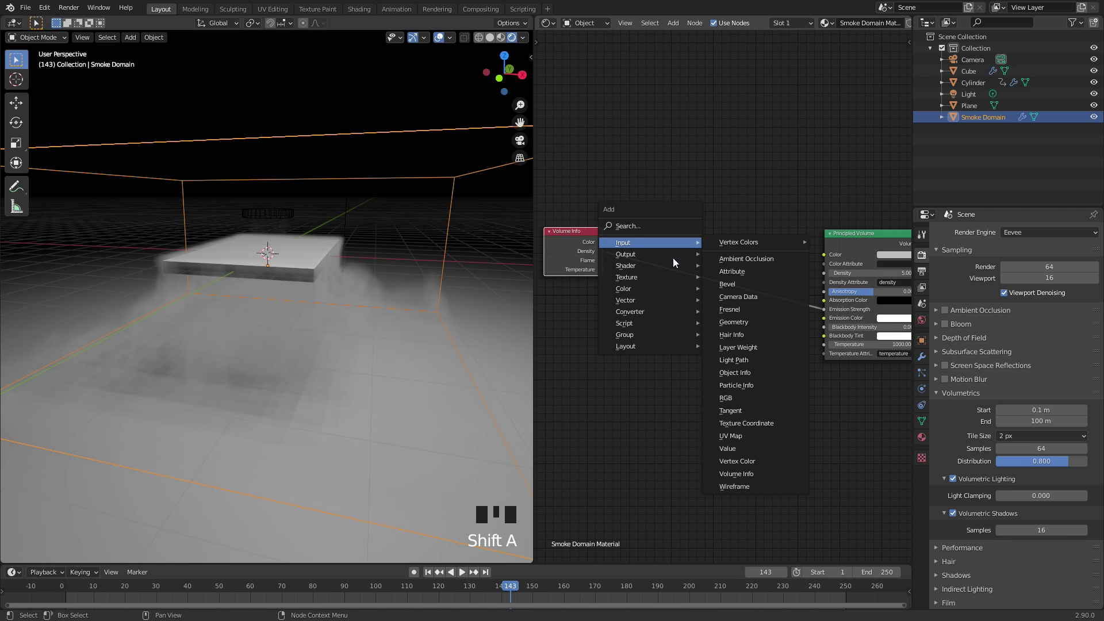
{"action": "mouse_move", "coordinate": [639, 312]}
{"action": "left_click", "coordinate": [734, 336]}
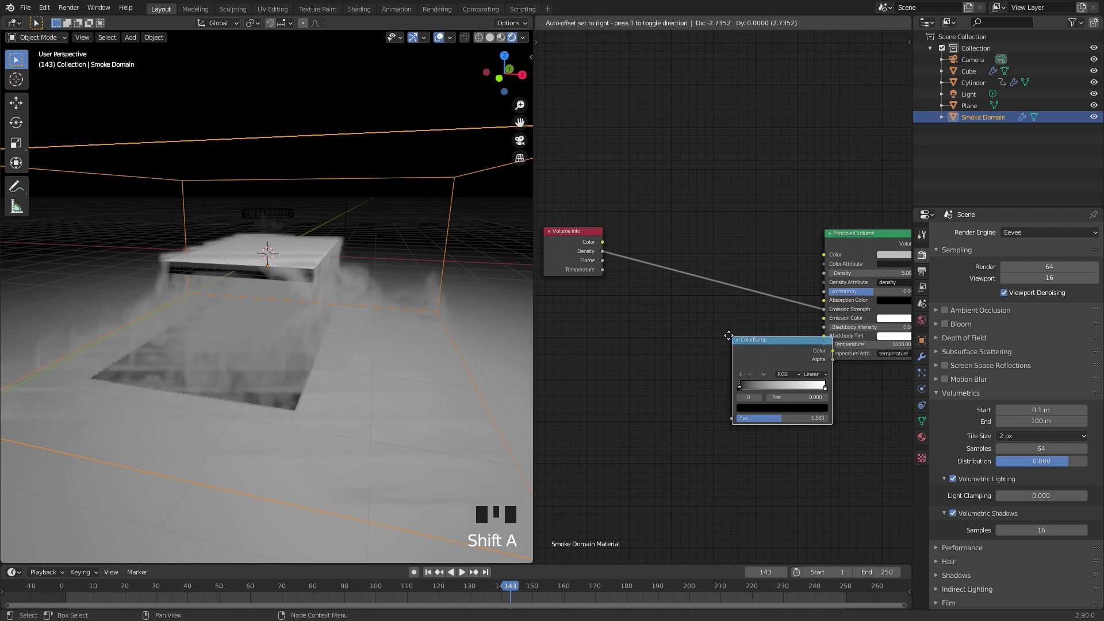
{"action": "left_click", "coordinate": [690, 230]}
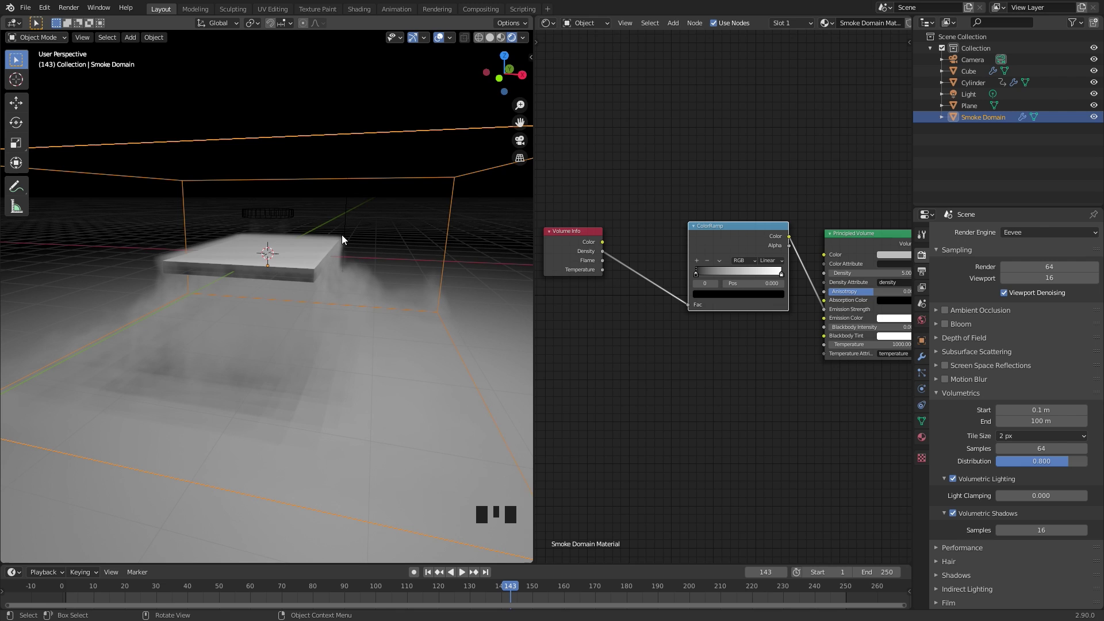
{"action": "scroll", "coordinate": [696, 271], "scroll_direction": "up", "scroll_amount": 3}
{"action": "middle_click_drag", "start_coordinate": [669, 264], "coordinate": [791, 262]}
{"action": "left_click_drag", "start_coordinate": [633, 211], "coordinate": [585, 208]}
Step: Add a Math node before the ColorRamp and set its operation to Multiply
{"action": "key", "text": "shift+a"}
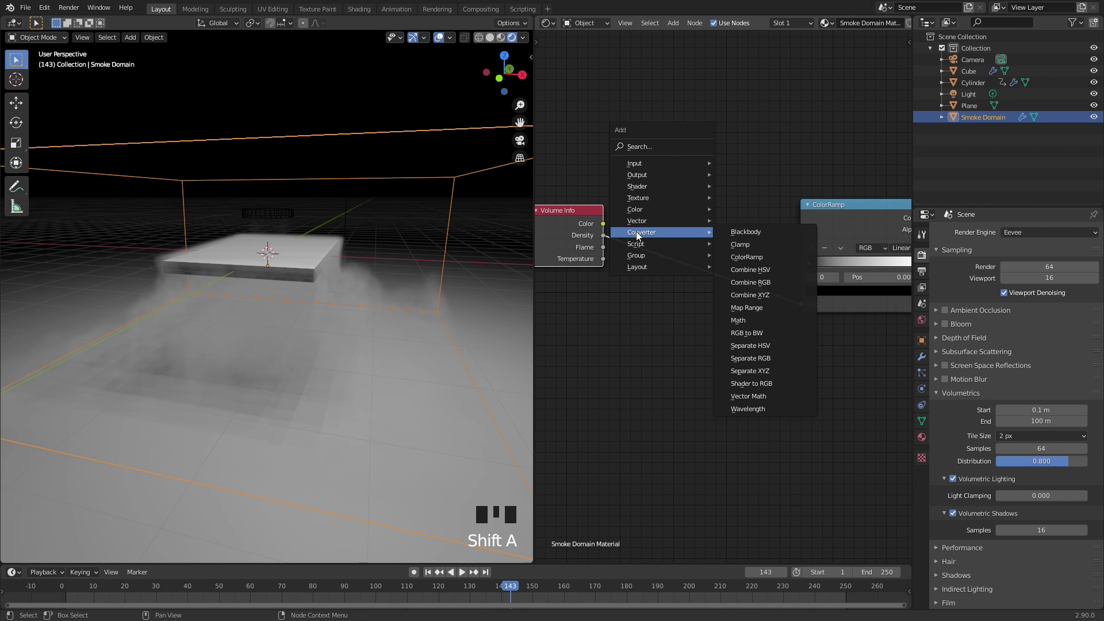
{"action": "left_click", "coordinate": [739, 320]}
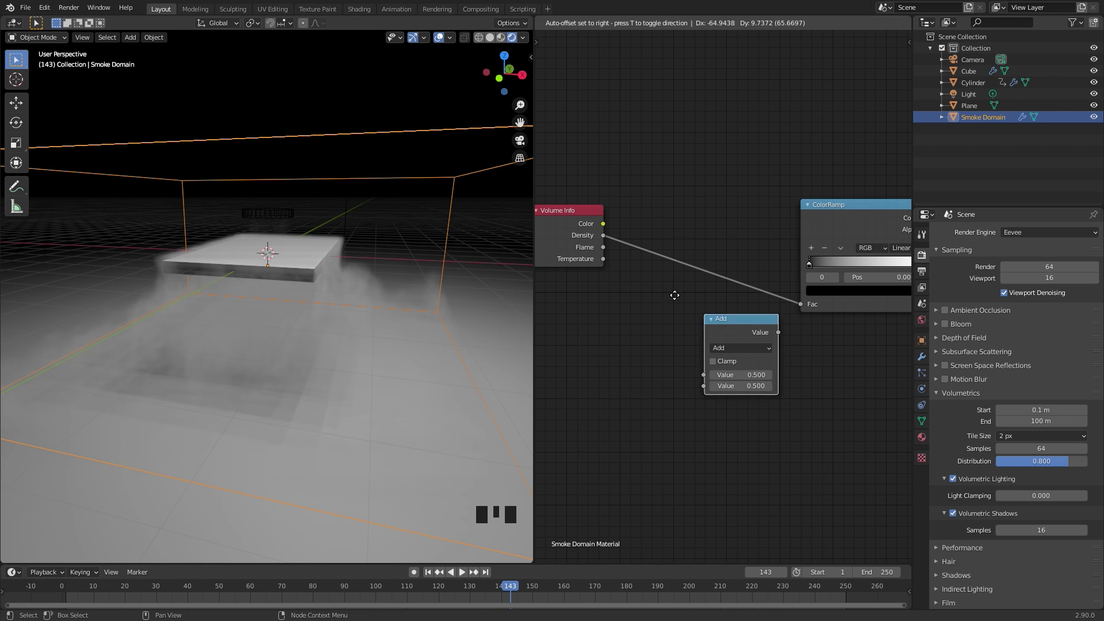
{"action": "left_click", "coordinate": [673, 214]}
{"action": "left_click", "coordinate": [715, 248]}
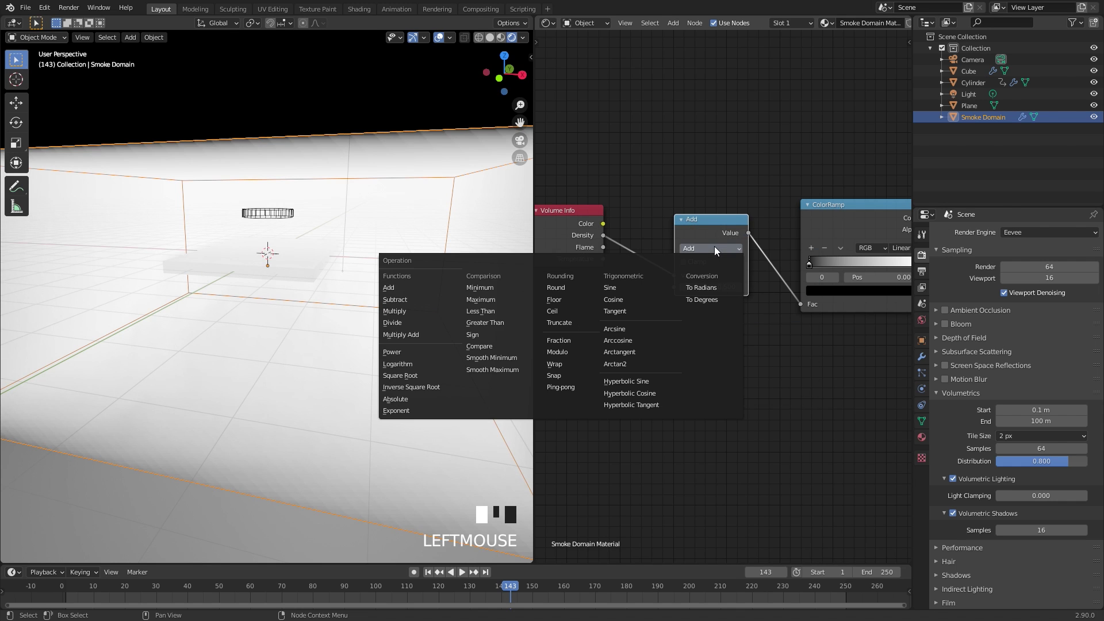
{"action": "left_click", "coordinate": [407, 310]}
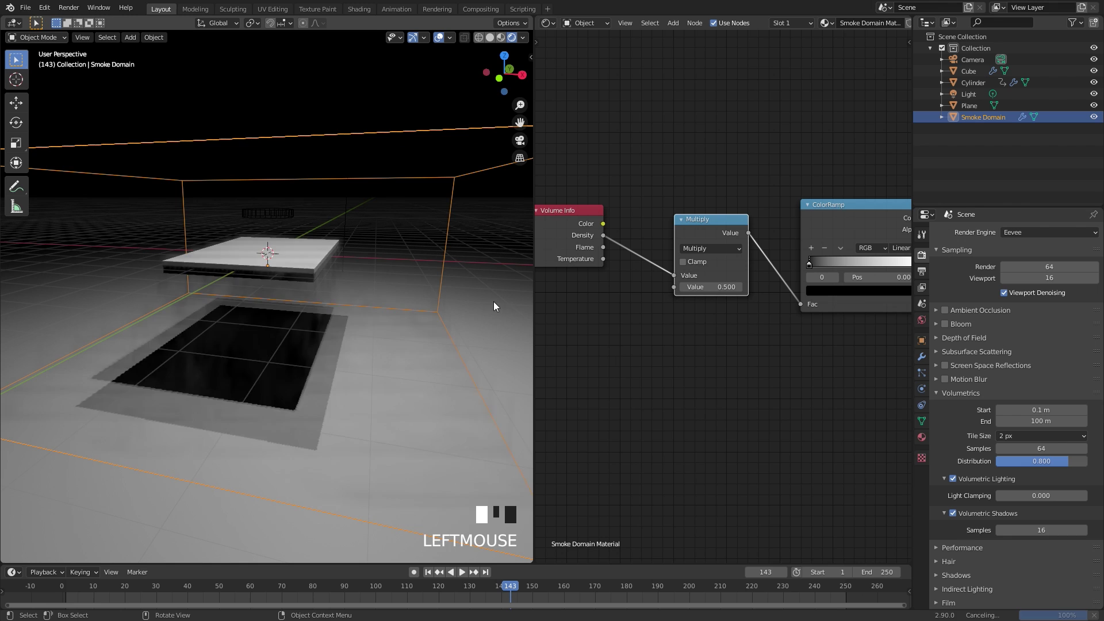
{"action": "scroll", "coordinate": [760, 282], "scroll_direction": "up", "scroll_amount": 3}
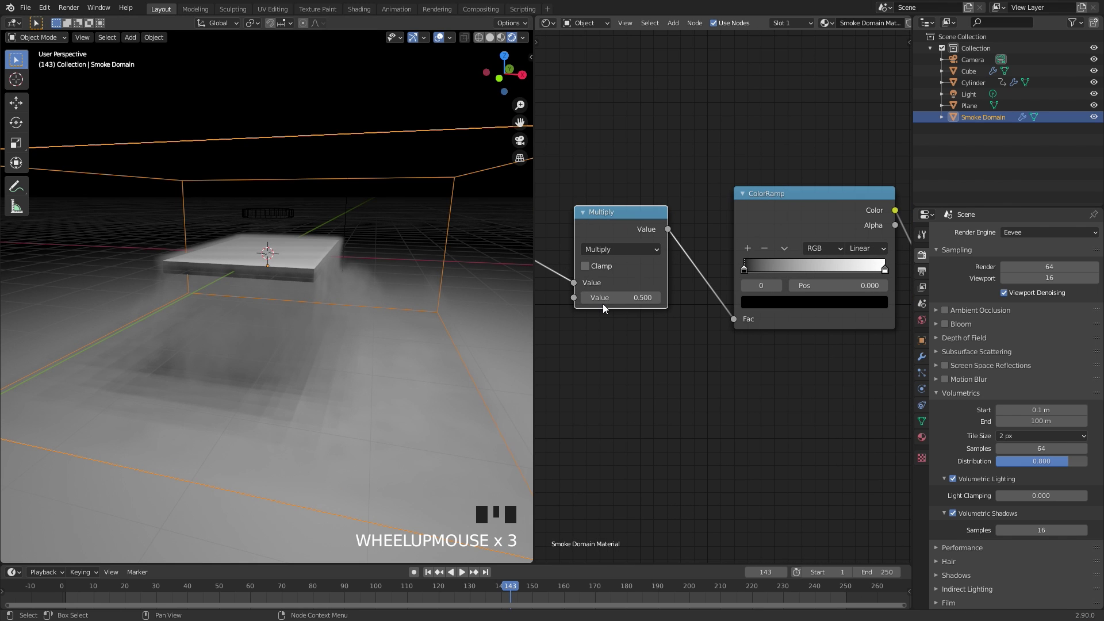
{"action": "left_click_drag", "start_coordinate": [622, 297], "coordinate": [664, 297]}
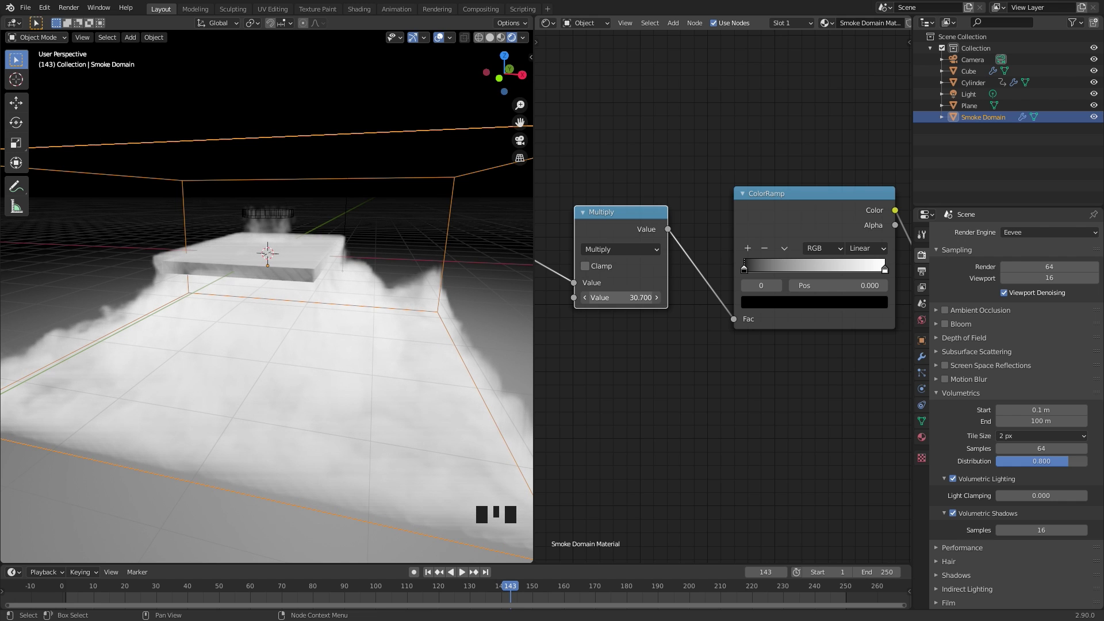
{"action": "key", "text": "ctrl+z"}
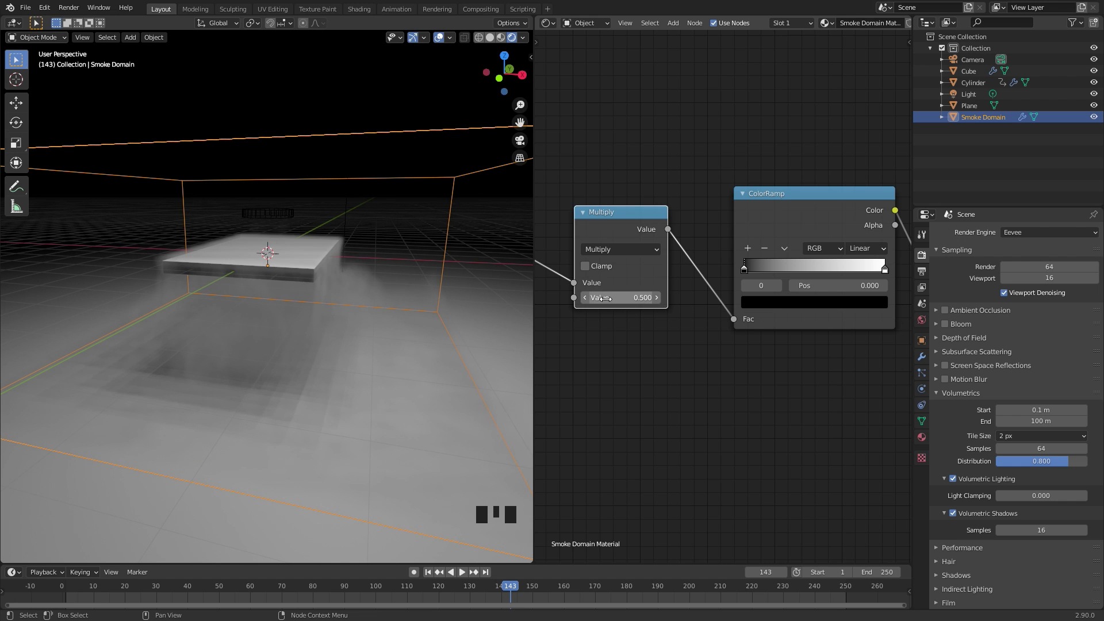
{"action": "left_click", "coordinate": [648, 296]}
Step: Set the Multiply node's value to 1
{"action": "type", "text": "1"}
{"action": "left_click", "coordinate": [710, 364]}
{"action": "middle_click_drag", "start_coordinate": [711, 363], "coordinate": [583, 292]}
{"action": "scroll", "coordinate": [584, 292], "scroll_direction": "up", "scroll_amount": 2}
Step: Move the ColorRamp's black stop to position 0.055 and check the smoke
{"action": "mouse_move", "coordinate": [602, 316]}
{"action": "left_mouse_down"}
{"action": "mouse_move", "coordinate": [782, 316]}
{"action": "mouse_move", "coordinate": [599, 313]}
{"action": "left_mouse_up"}
{"action": "left_click_drag", "start_coordinate": [796, 315], "coordinate": [607, 316]}
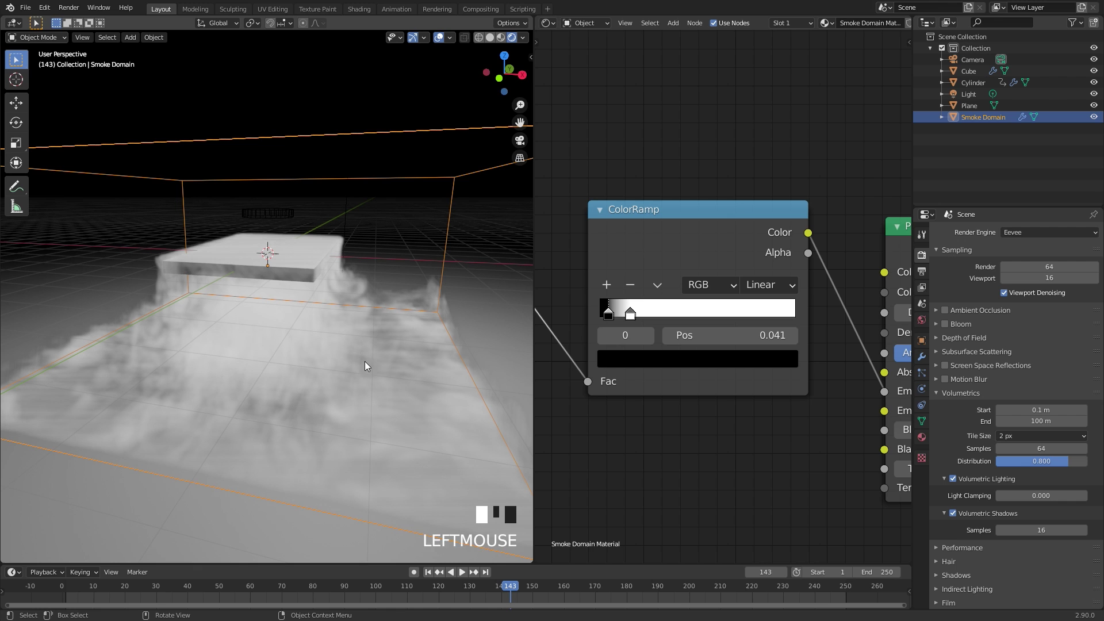
{"action": "left_click_drag", "start_coordinate": [609, 314], "coordinate": [600, 314]}
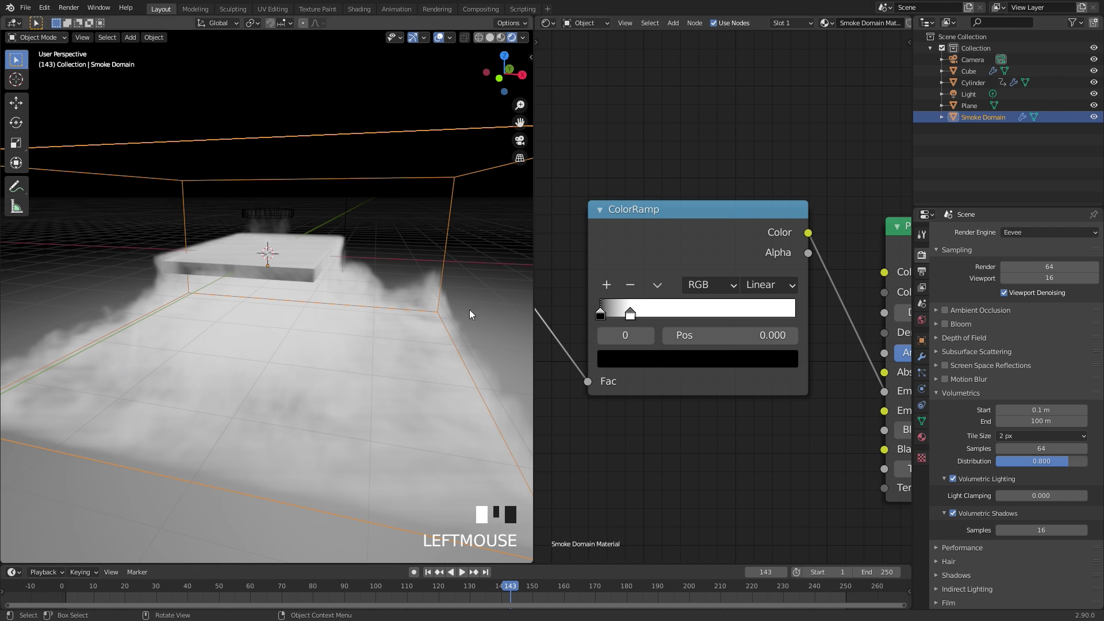
{"action": "left_click_drag", "start_coordinate": [601, 314], "coordinate": [611, 313]}
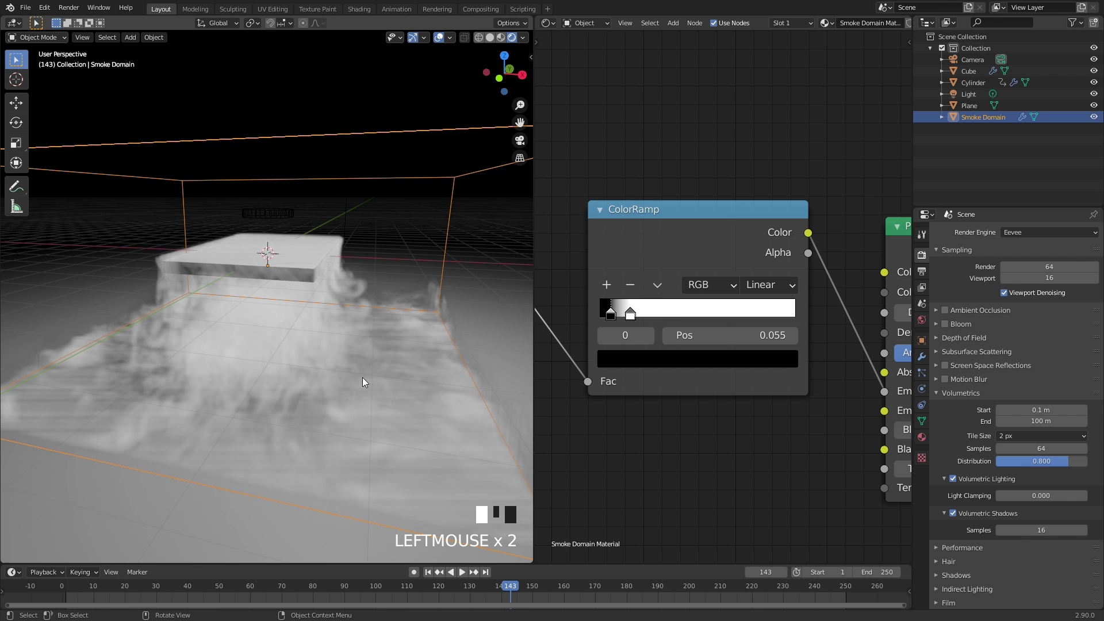
{"action": "scroll", "coordinate": [360, 375], "scroll_direction": "down", "scroll_amount": 2}
{"action": "middle_click_drag", "start_coordinate": [439, 335], "coordinate": [330, 361]}
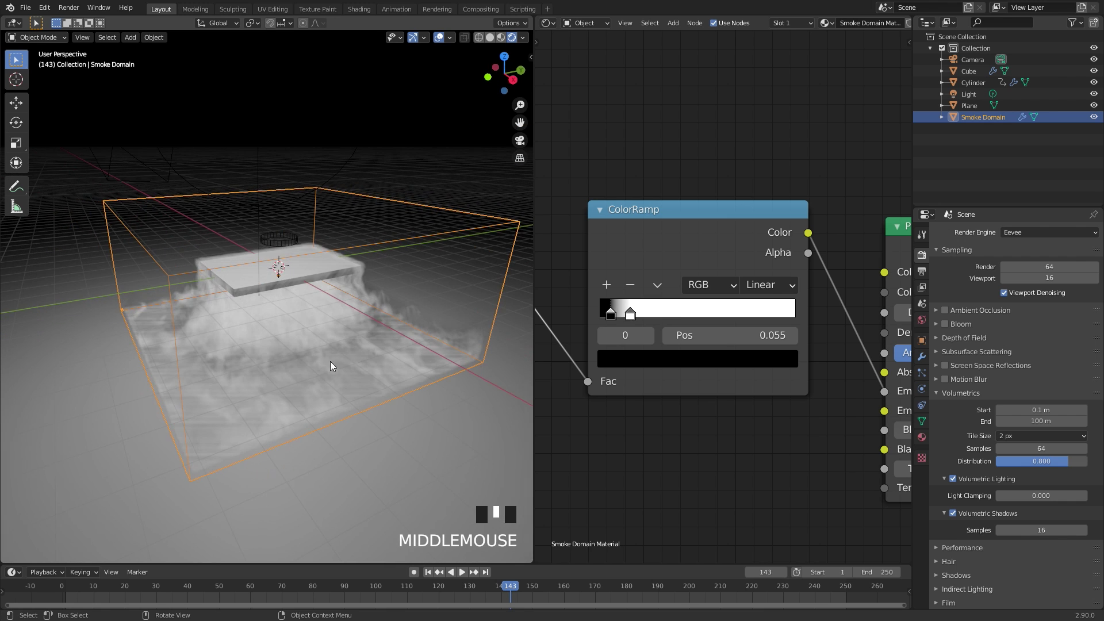
{"action": "scroll", "coordinate": [324, 311], "scroll_direction": "up", "scroll_amount": 2}
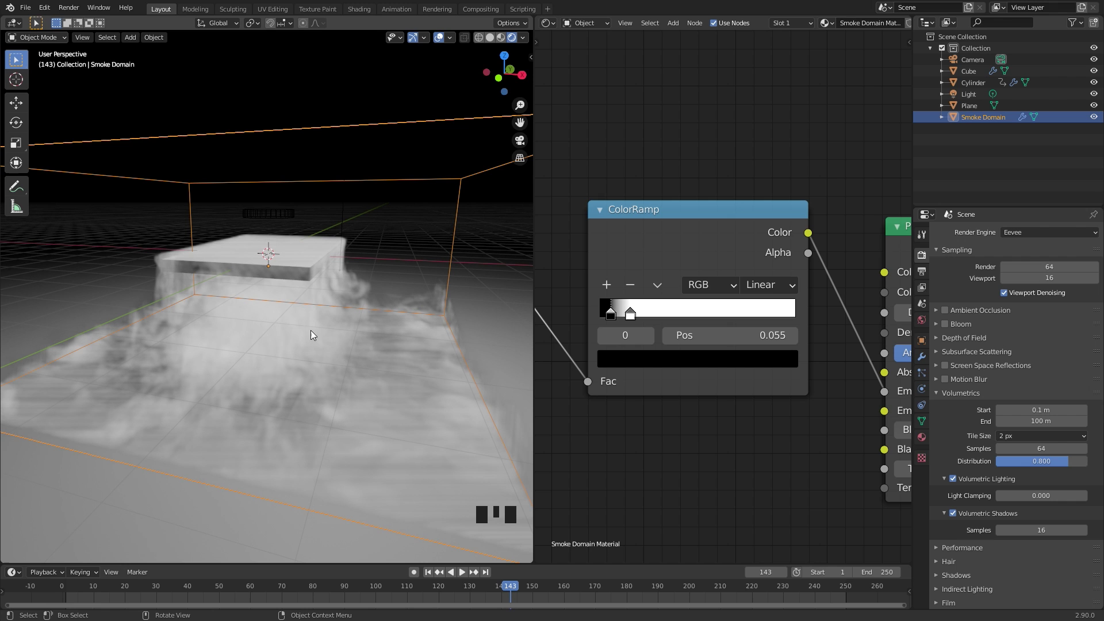
{"action": "scroll", "coordinate": [336, 248], "scroll_direction": "down", "scroll_amount": 3}
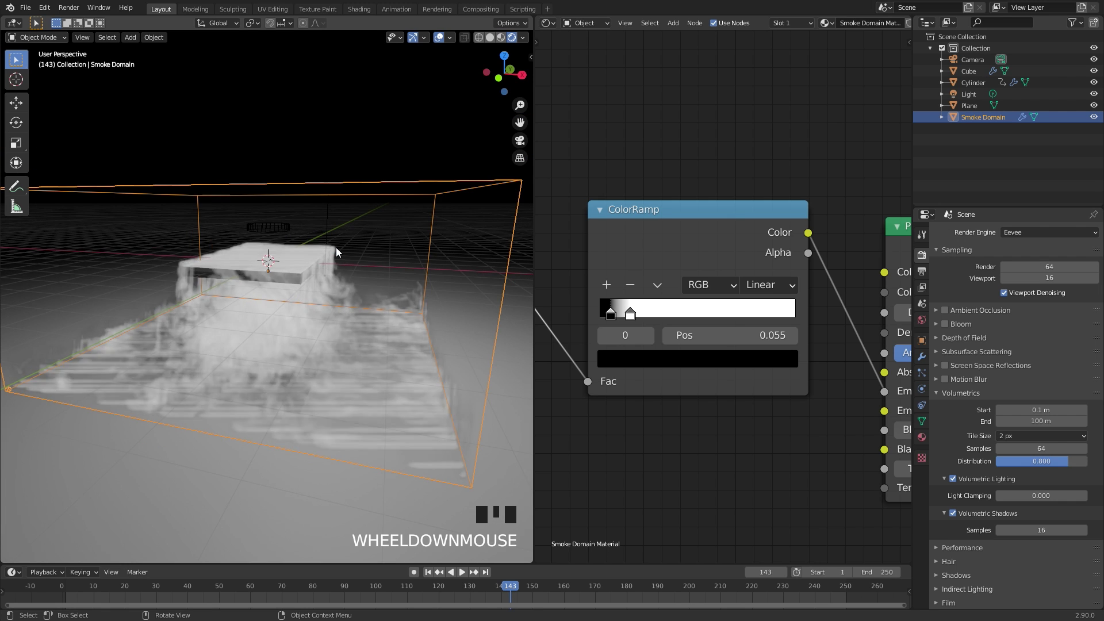
{"action": "scroll", "coordinate": [321, 262], "scroll_direction": "up", "scroll_amount": 2}
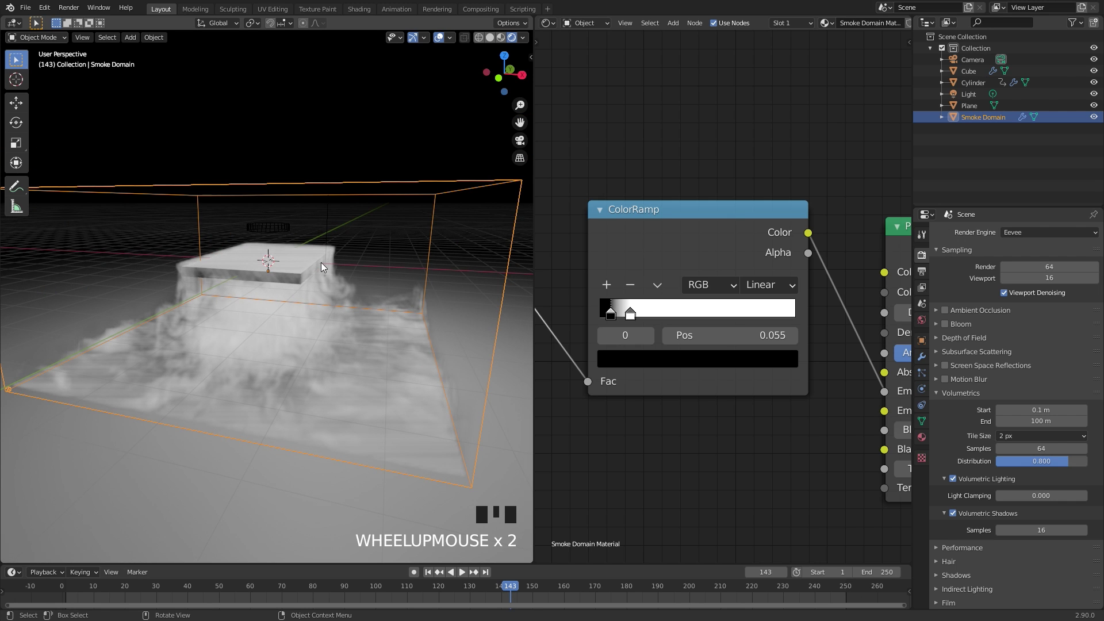
Step: Switch the render engine to Cycles, then select the Multiply node
{"action": "left_click", "coordinate": [1027, 233]}
{"action": "left_click", "coordinate": [1015, 273]}
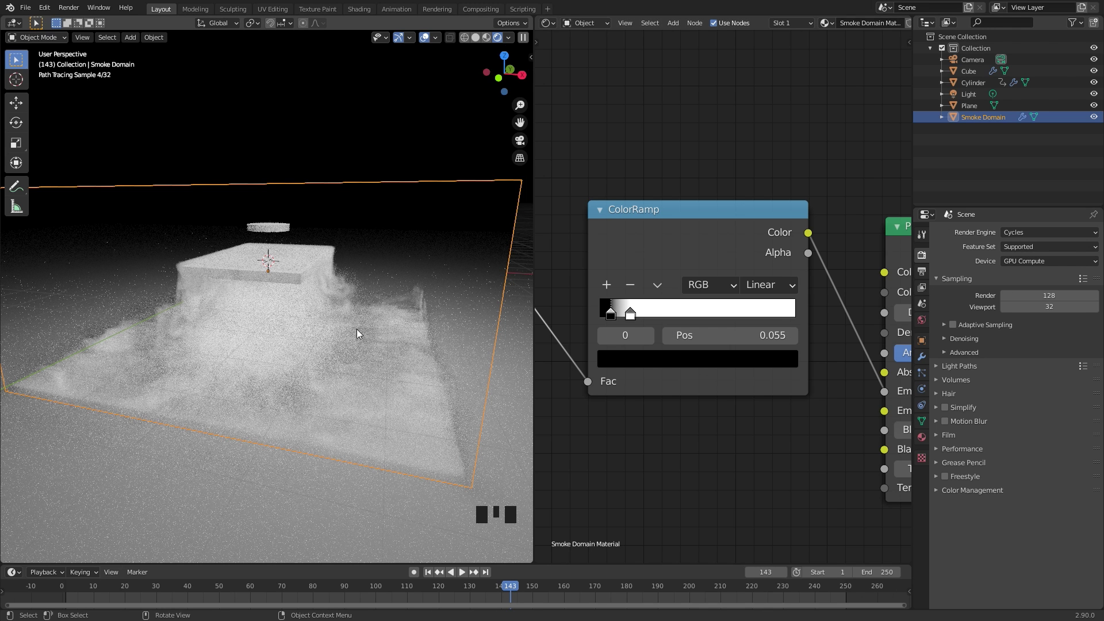
{"action": "scroll", "coordinate": [666, 323], "scroll_direction": "down", "scroll_amount": 5}
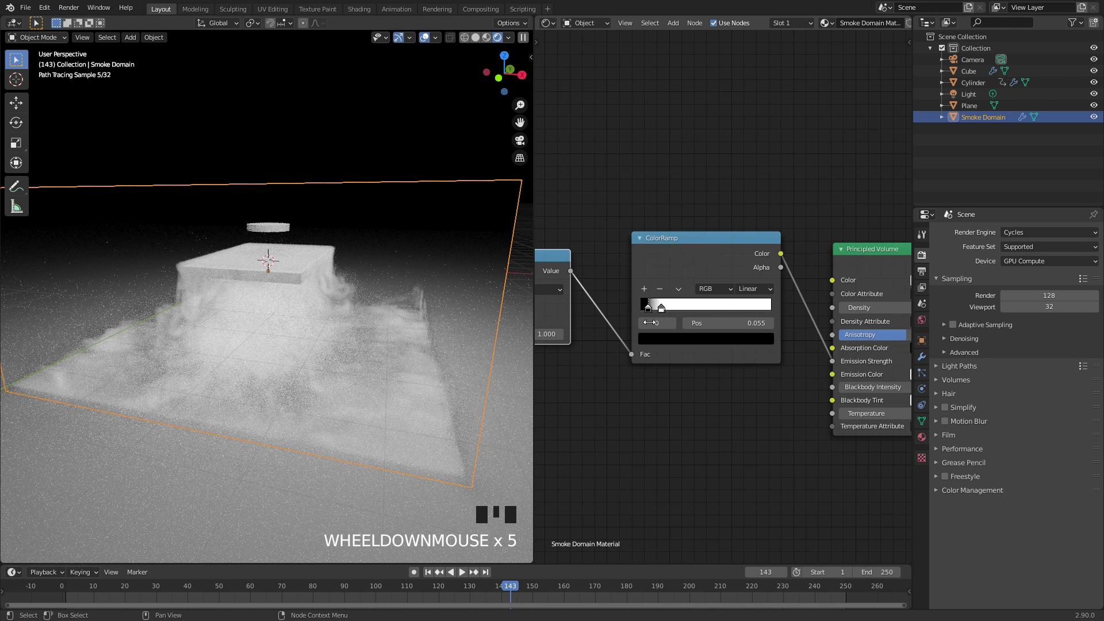
{"action": "left_click_drag", "start_coordinate": [583, 253], "coordinate": [800, 201], "text": "alt"}
{"action": "left_click", "coordinate": [799, 201]}
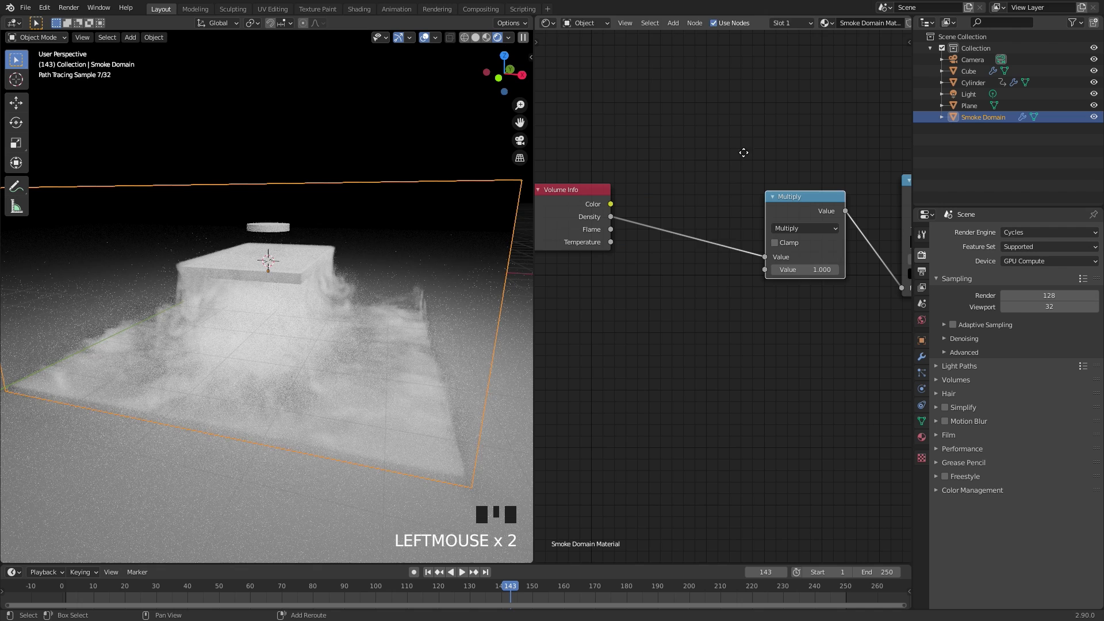
Step: Duplicate the Multiply node onto the Density link and feed it Light Path's Is Camera Ray
{"action": "key", "text": "shift+d"}
{"action": "left_click", "coordinate": [692, 195]}
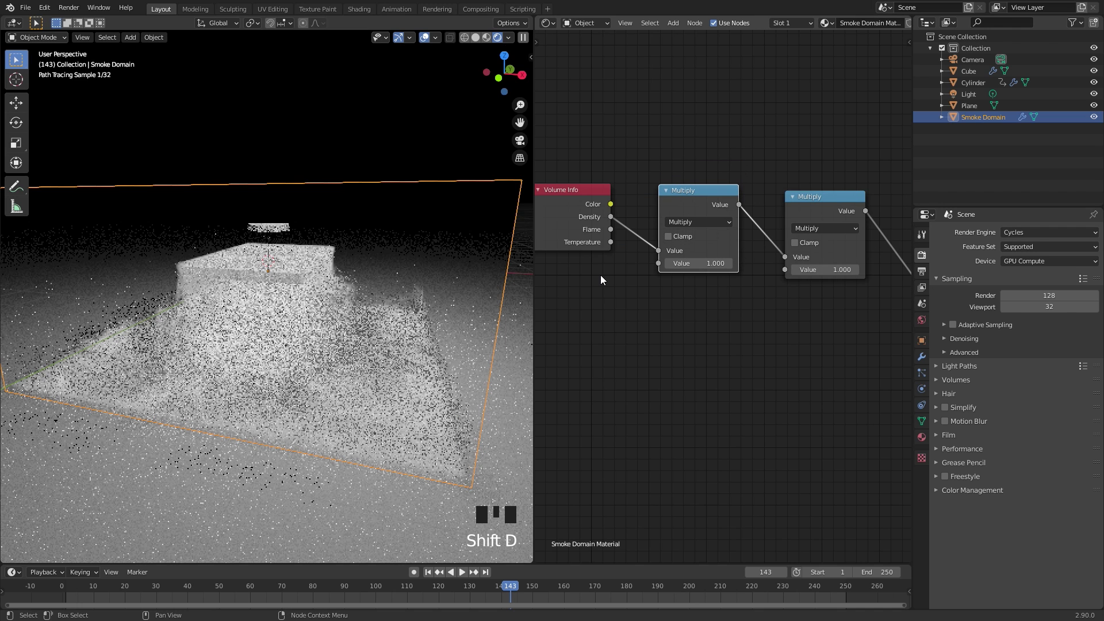
{"action": "key", "text": "shift+a"}
{"action": "mouse_move", "coordinate": [555, 206]}
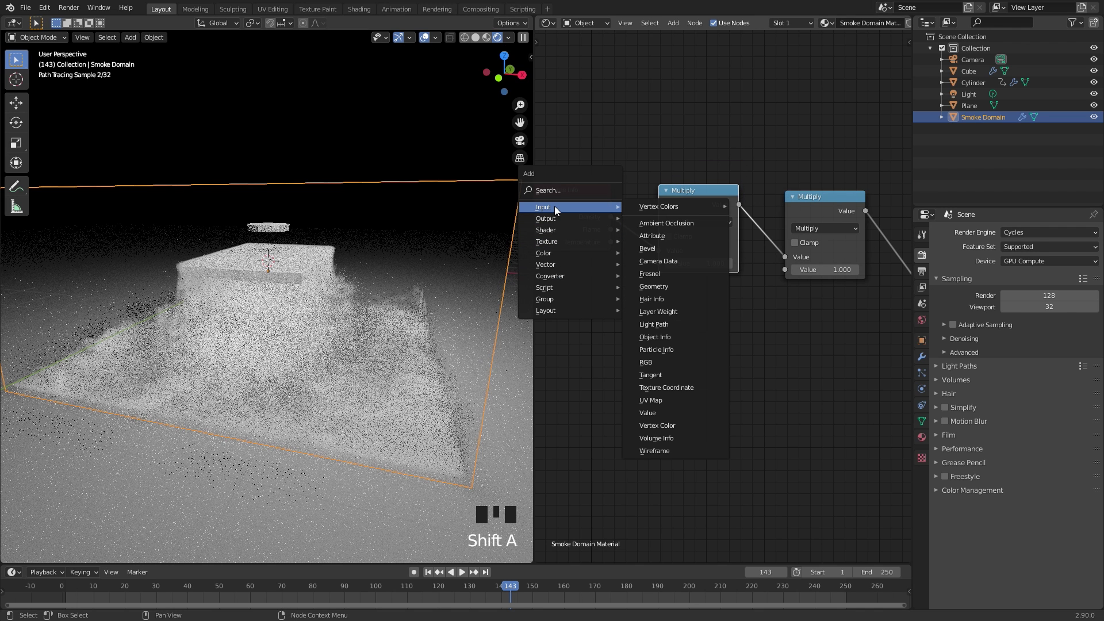
{"action": "left_click", "coordinate": [654, 324]}
{"action": "left_click", "coordinate": [632, 302]}
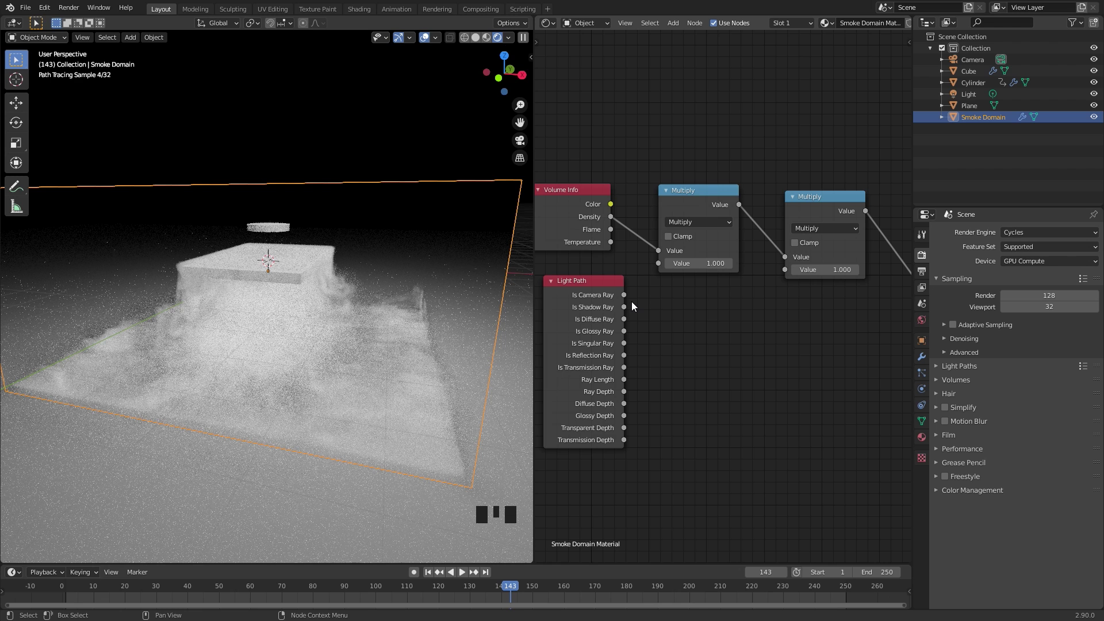
{"action": "left_click_drag", "start_coordinate": [624, 295], "coordinate": [658, 263]}
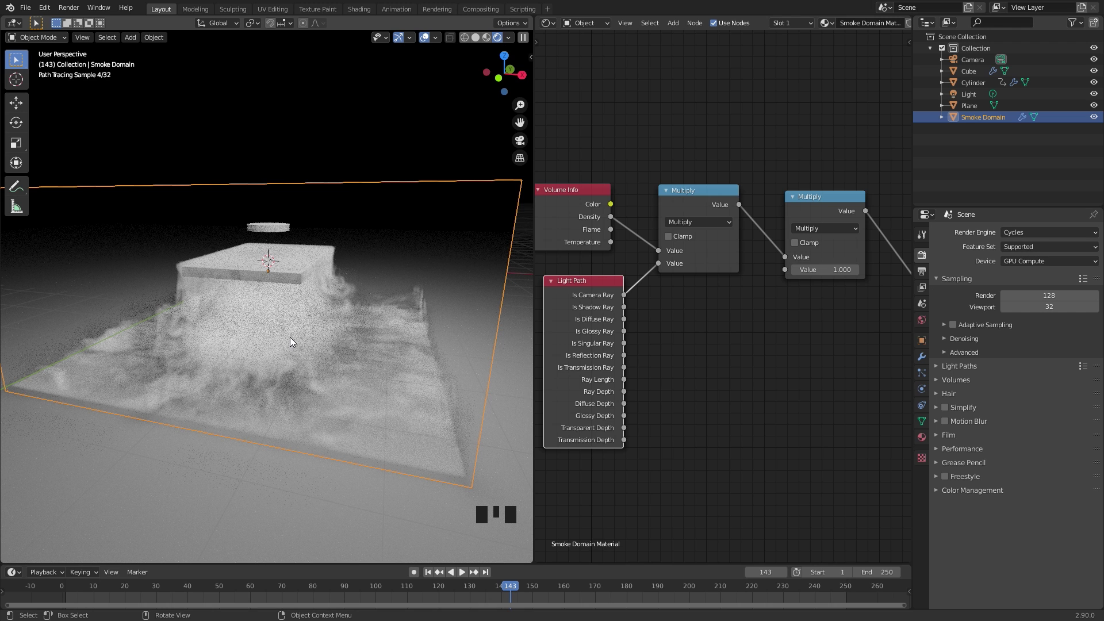
Step: Switch the render engine back to Eevee and tidy the Light Path node beside the Multiply nodes
{"action": "left_click", "coordinate": [1021, 232]}
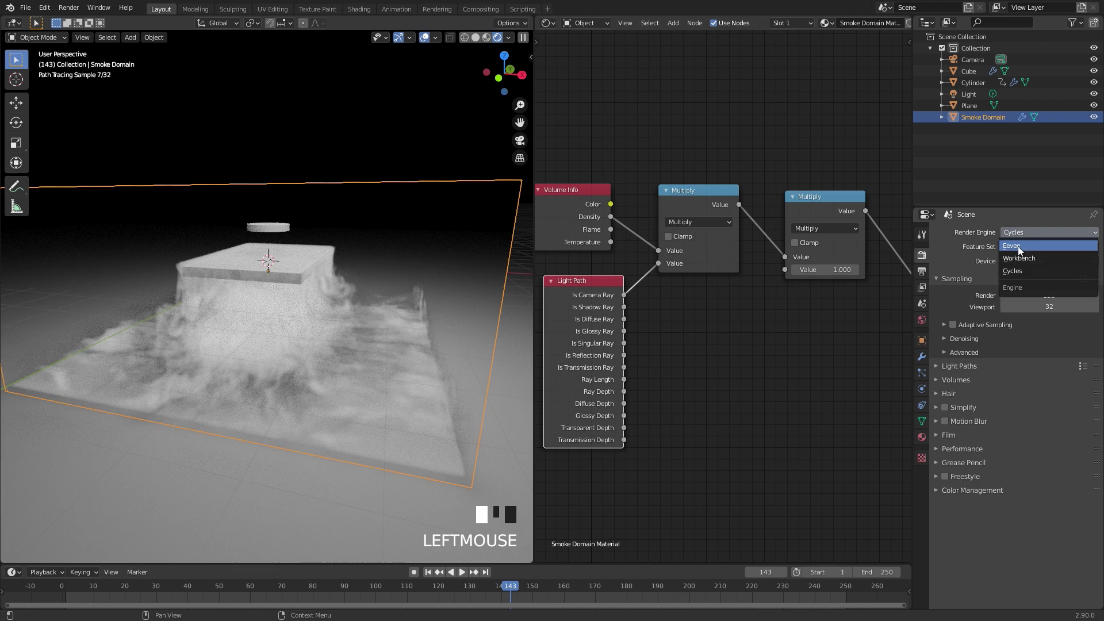
{"action": "left_click", "coordinate": [1018, 246]}
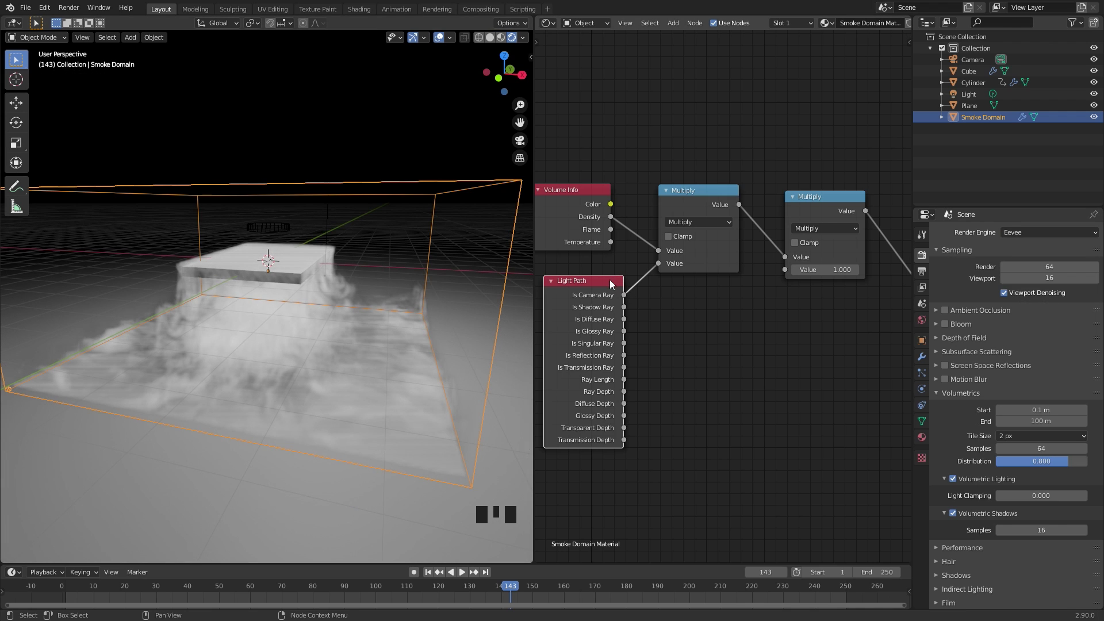
{"action": "left_click_drag", "start_coordinate": [611, 284], "coordinate": [593, 280]}
{"action": "middle_click_drag", "start_coordinate": [621, 282], "coordinate": [659, 281]}
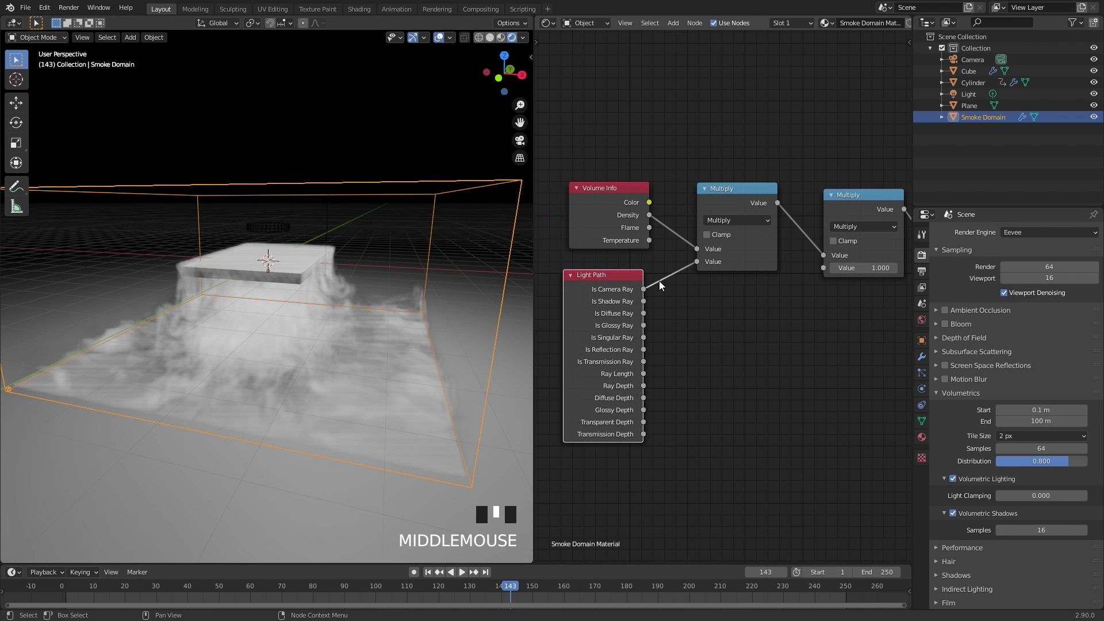
{"action": "left_click_drag", "start_coordinate": [604, 275], "coordinate": [612, 273]}
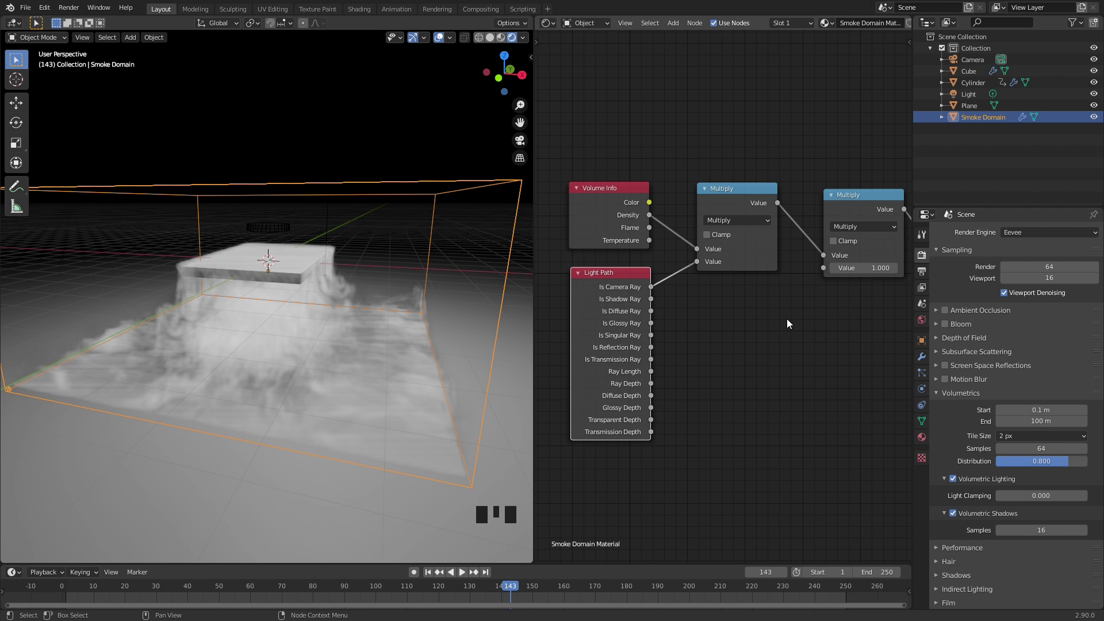
{"action": "middle_click_drag", "start_coordinate": [875, 306], "coordinate": [803, 306]}
{"action": "scroll", "coordinate": [803, 306], "scroll_direction": "up", "scroll_amount": 3}
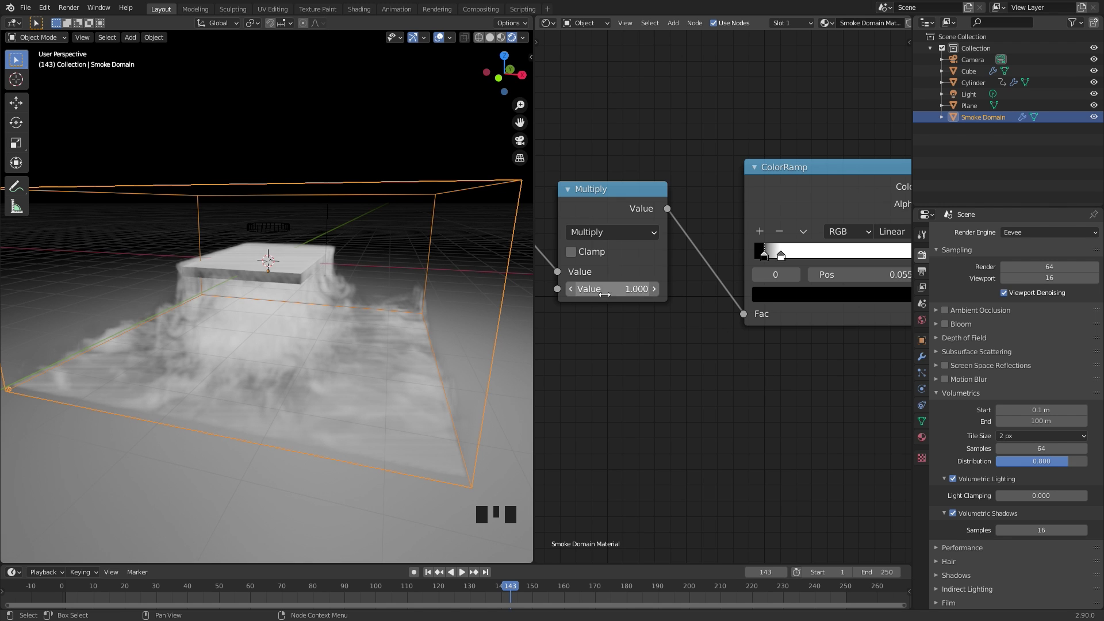
{"action": "mouse_move", "coordinate": [592, 289]}
{"action": "left_mouse_down"}
{"action": "mouse_move", "coordinate": [644, 289]}
{"action": "mouse_move", "coordinate": [599, 289]}
{"action": "left_mouse_up"}
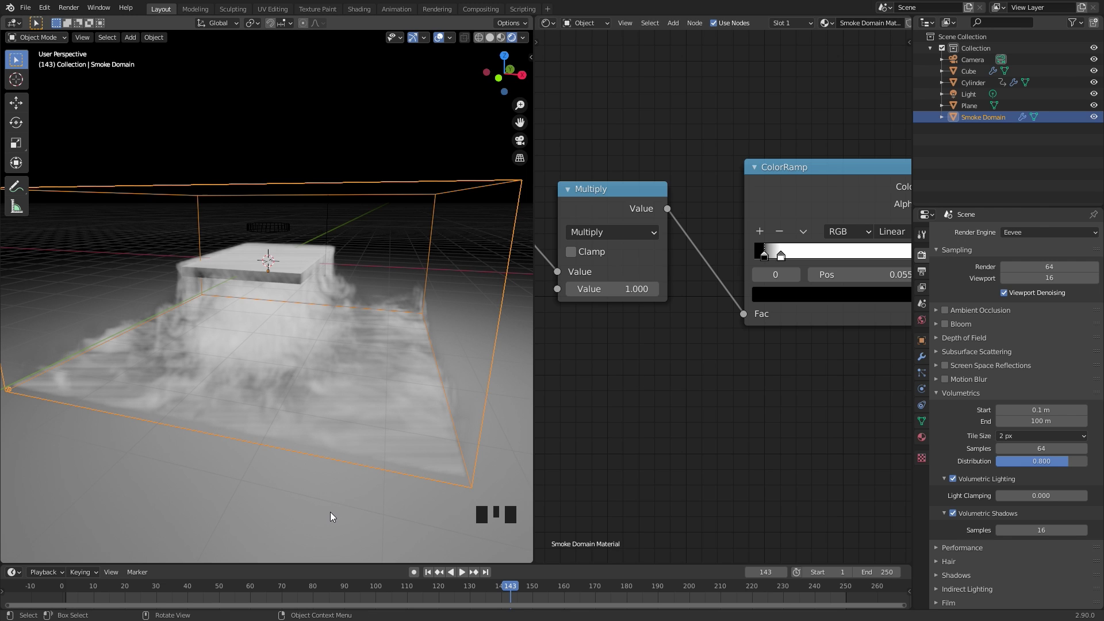
Step: Give the floor Plane a new material with roughness 0.100
{"action": "left_click", "coordinate": [231, 509]}
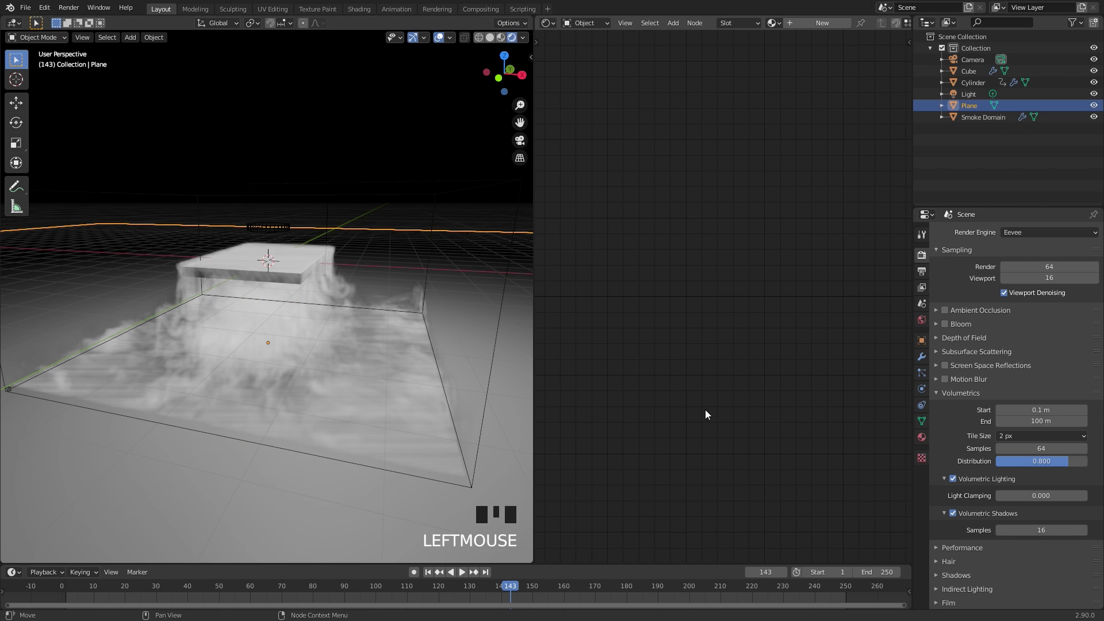
{"action": "left_click", "coordinate": [922, 437]}
{"action": "left_click", "coordinate": [1009, 282]}
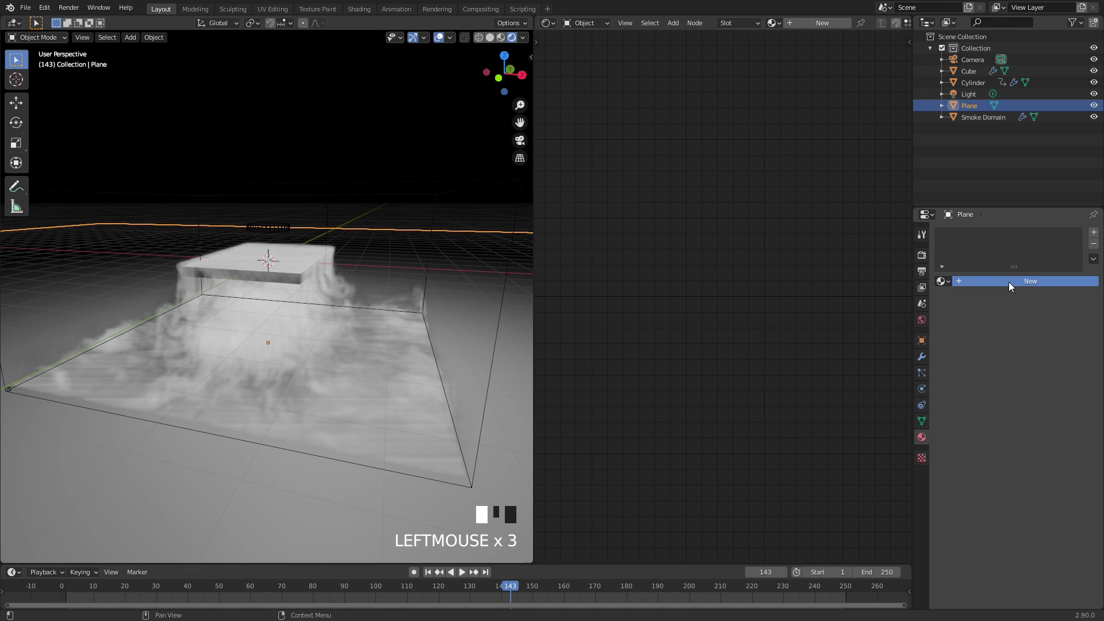
{"action": "middle_click_drag", "start_coordinate": [666, 224], "coordinate": [717, 288]}
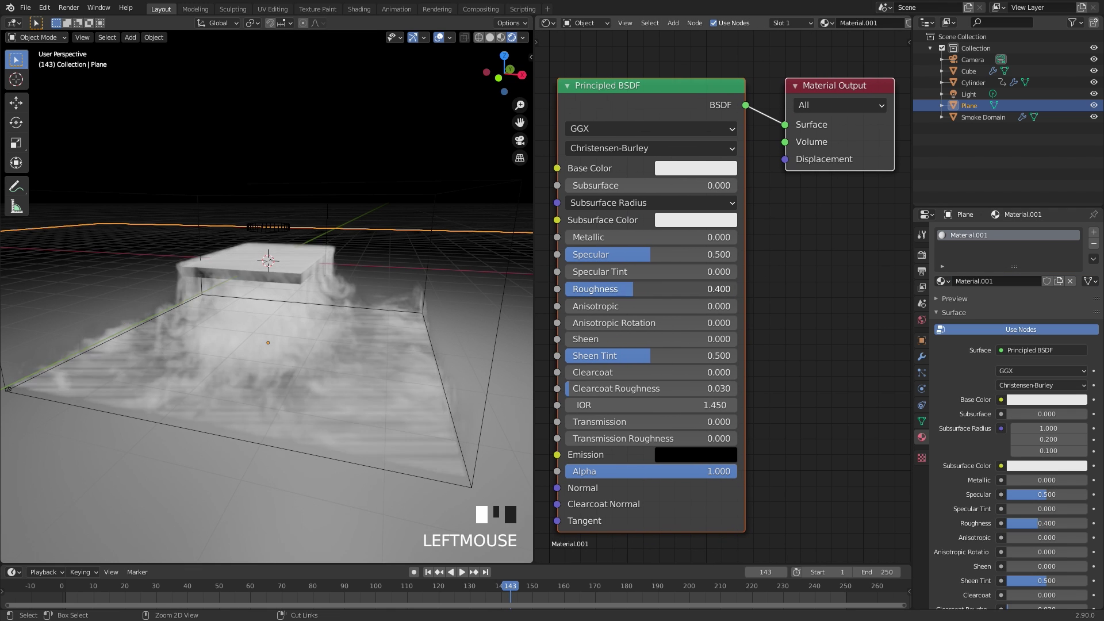
{"action": "left_click_drag", "start_coordinate": [633, 289], "coordinate": [582, 288]}
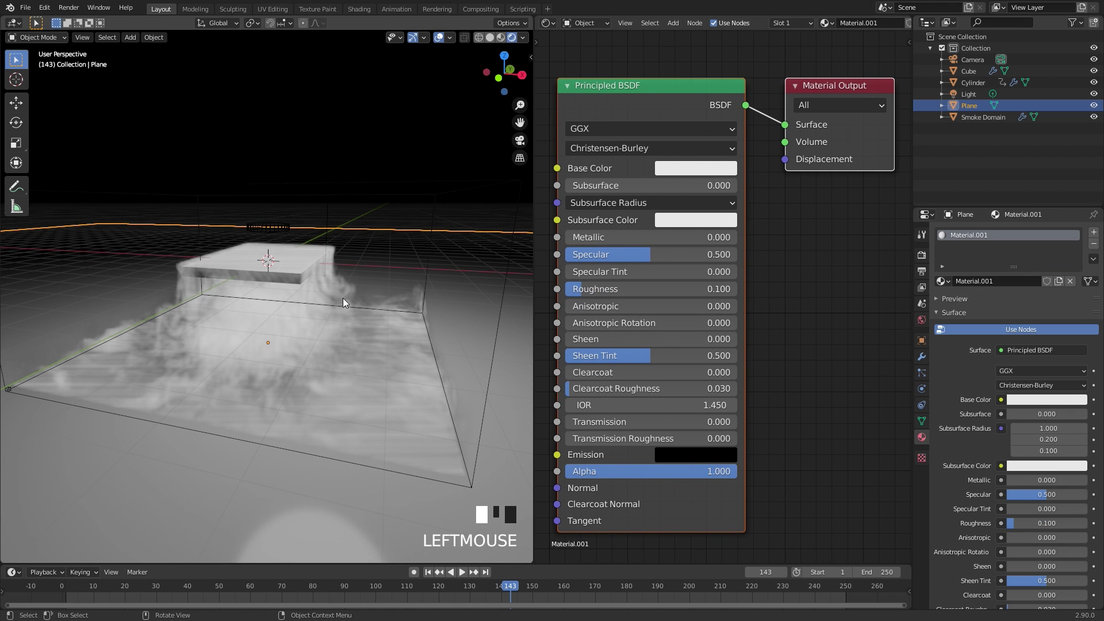
Step: Give the Cylinder a new material, Material.002, with a light-blue base colour
{"action": "left_click", "coordinate": [275, 229]}
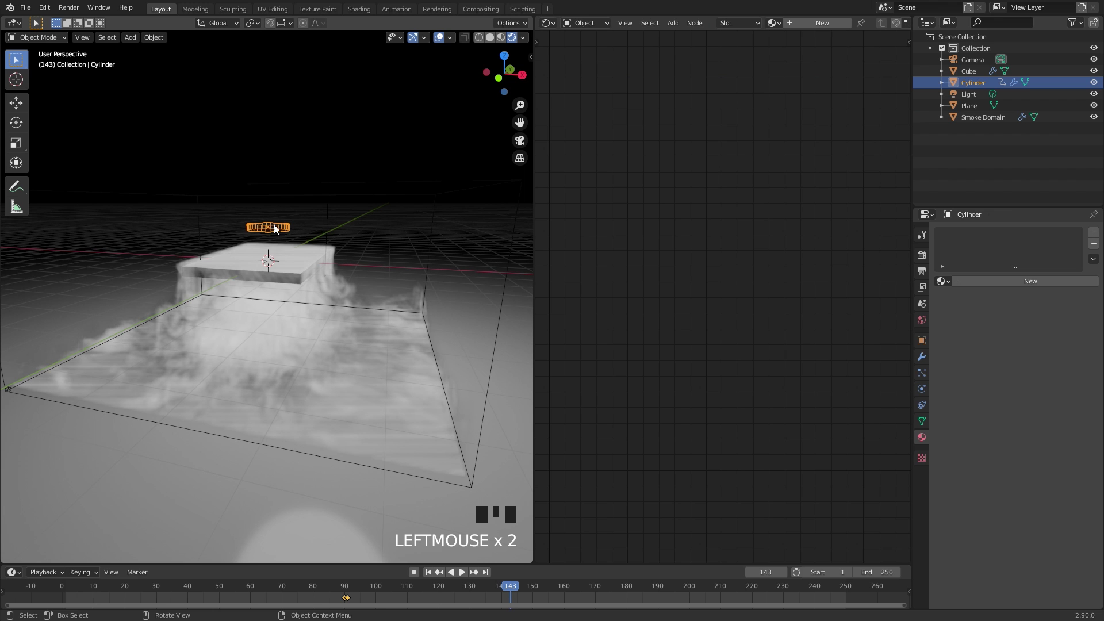
{"action": "left_click", "coordinate": [1036, 282]}
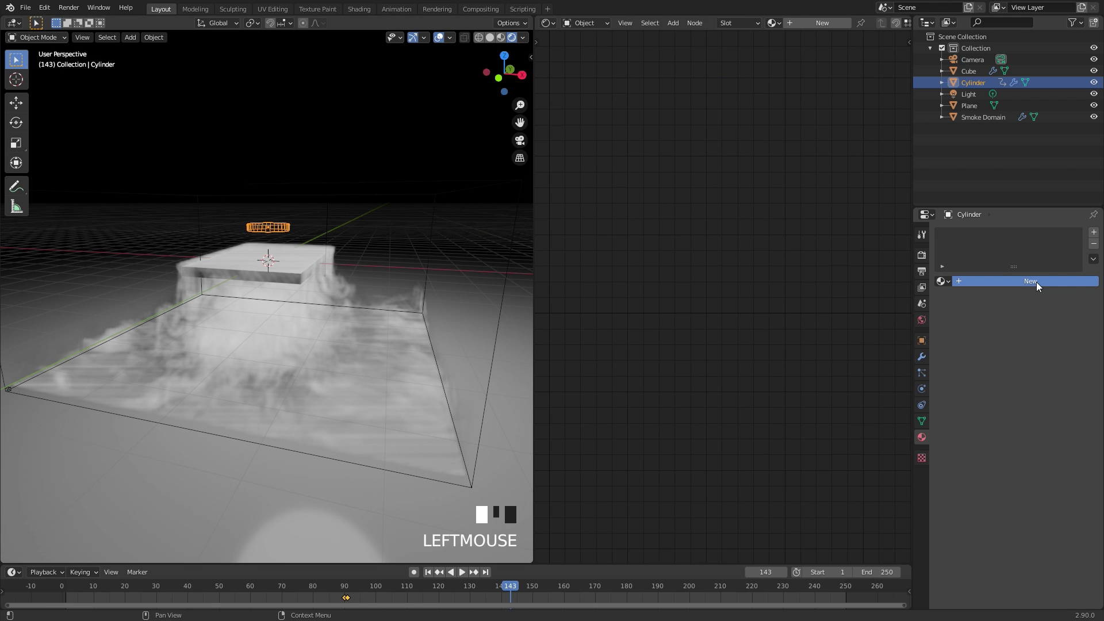
{"action": "left_click", "coordinate": [690, 168]}
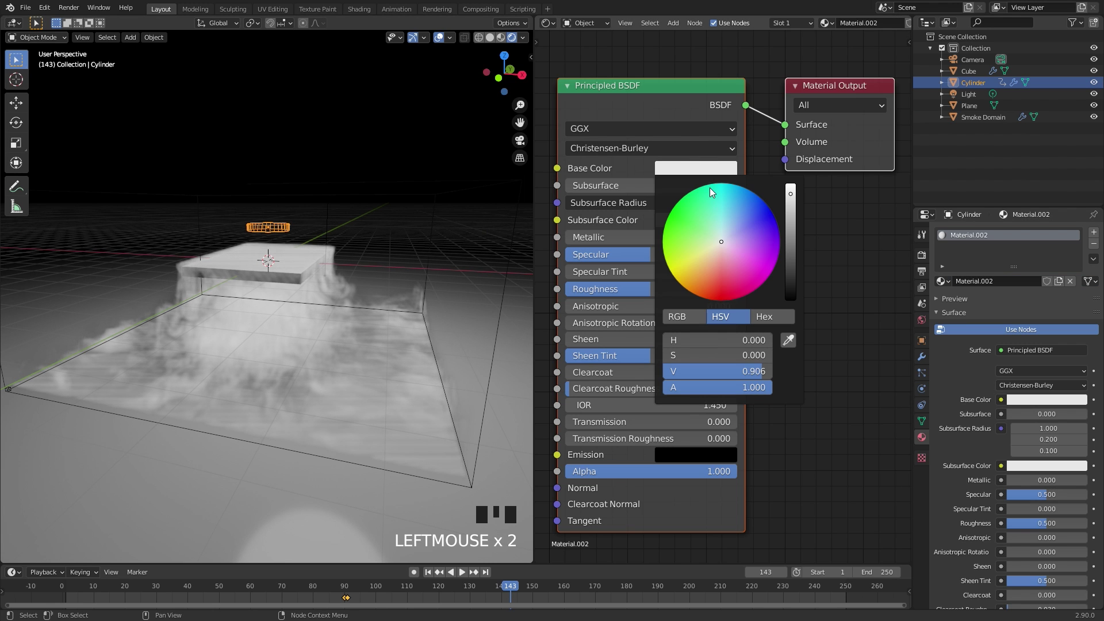
{"action": "left_click_drag", "start_coordinate": [710, 188], "coordinate": [732, 217]}
{"action": "middle_click_drag", "start_coordinate": [644, 322], "coordinate": [663, 324]}
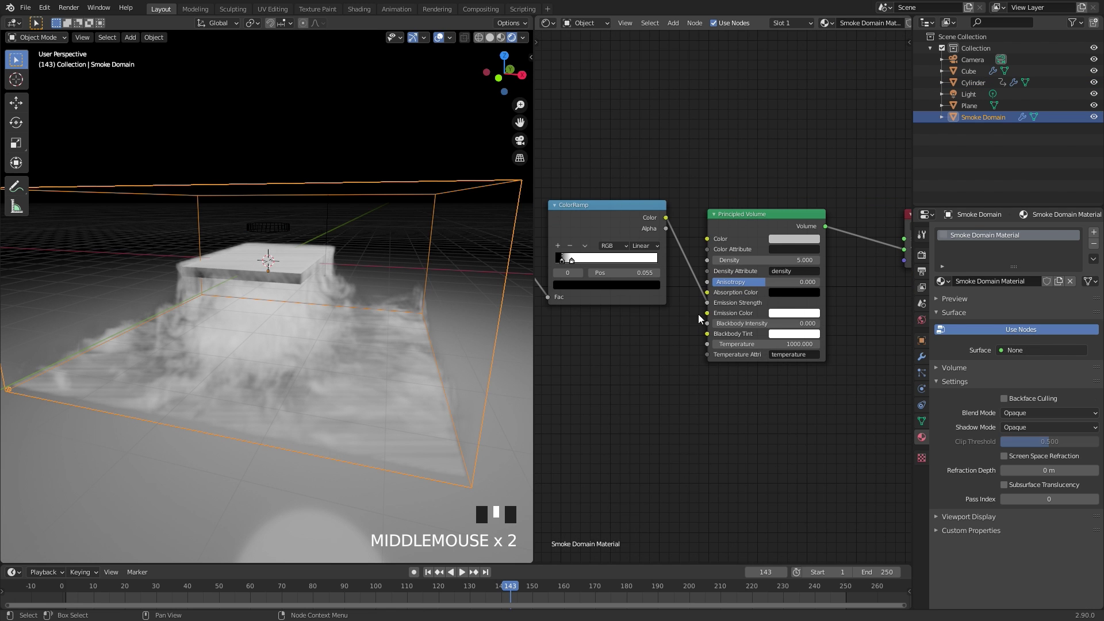
Step: Tint the Principled Volume emission pale blue (H 0.557, S 0.090) and maximize the 3D view
{"action": "scroll", "coordinate": [726, 333], "scroll_direction": "up", "scroll_amount": 4}
{"action": "middle_click_drag", "start_coordinate": [817, 329], "coordinate": [746, 342]}
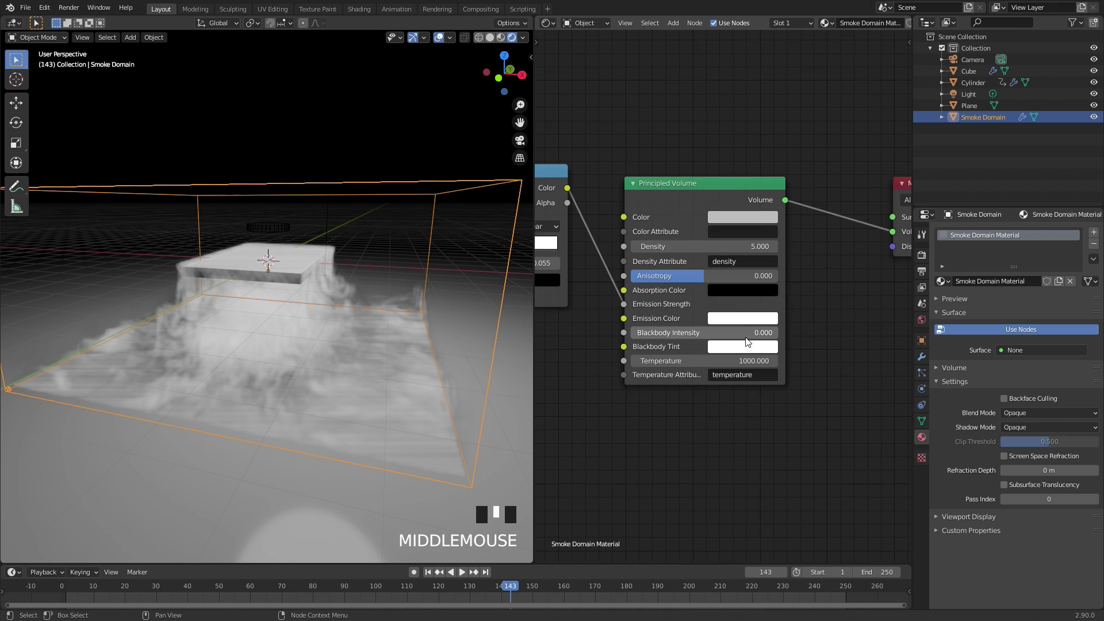
{"action": "scroll", "coordinate": [732, 313], "scroll_direction": "up", "scroll_amount": 1}
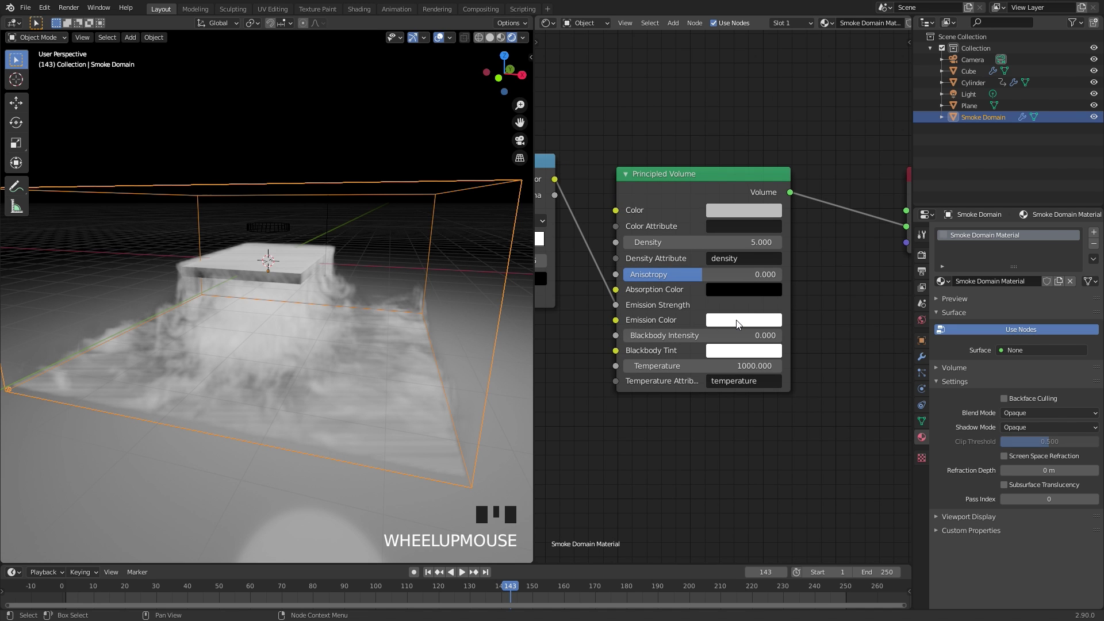
{"action": "left_click", "coordinate": [738, 325]}
{"action": "left_click", "coordinate": [812, 133]}
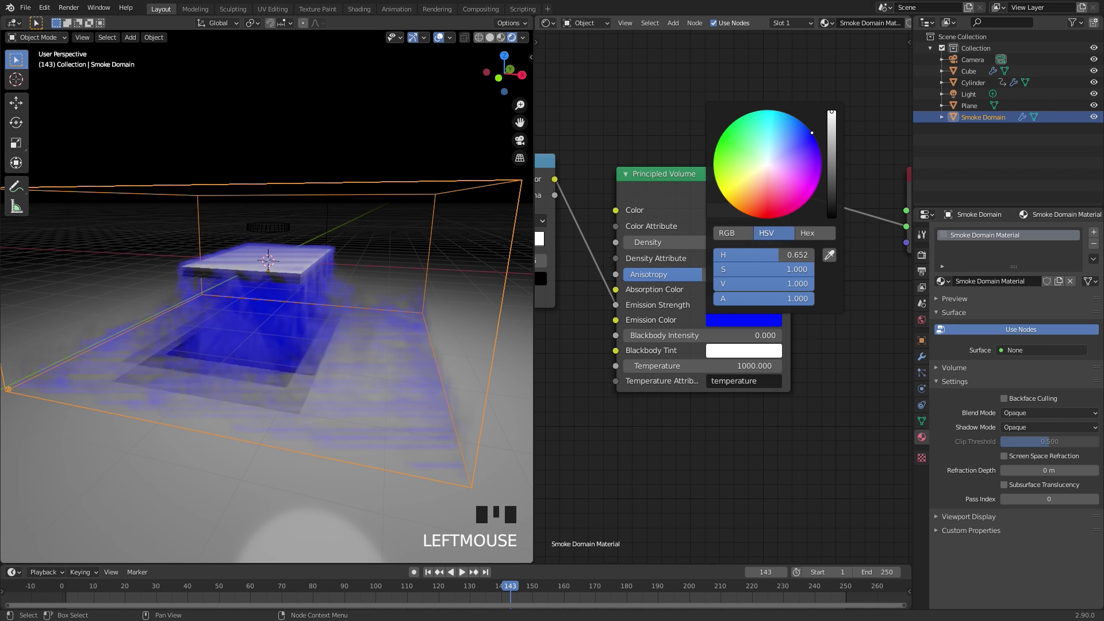
{"action": "mouse_move", "coordinate": [812, 133]}
{"action": "left_mouse_down"}
{"action": "mouse_move", "coordinate": [735, 146]}
{"action": "mouse_move", "coordinate": [726, 171]}
{"action": "mouse_move", "coordinate": [792, 197]}
{"action": "mouse_move", "coordinate": [732, 155]}
{"action": "mouse_move", "coordinate": [768, 164]}
{"action": "left_mouse_up"}
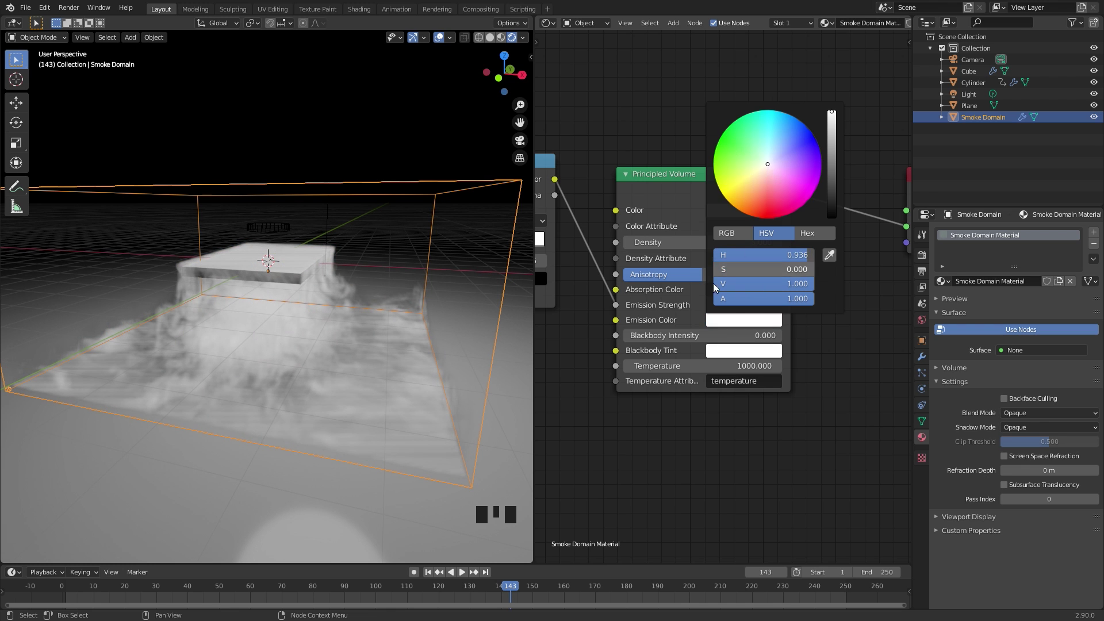
{"action": "left_click", "coordinate": [747, 320]}
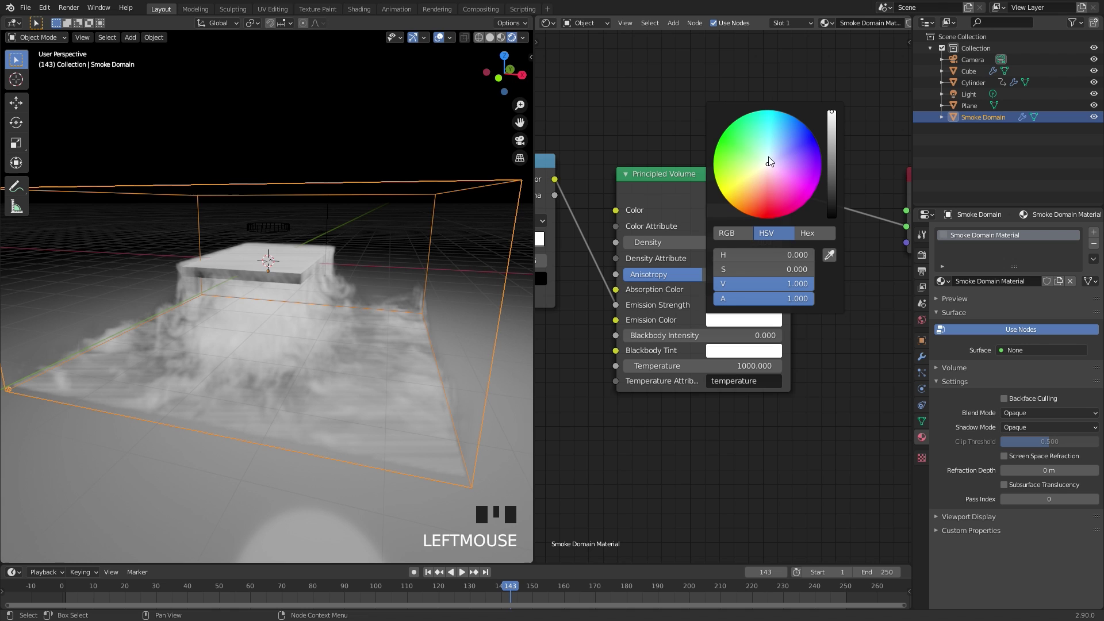
{"action": "left_click_drag", "start_coordinate": [771, 164], "coordinate": [769, 159]}
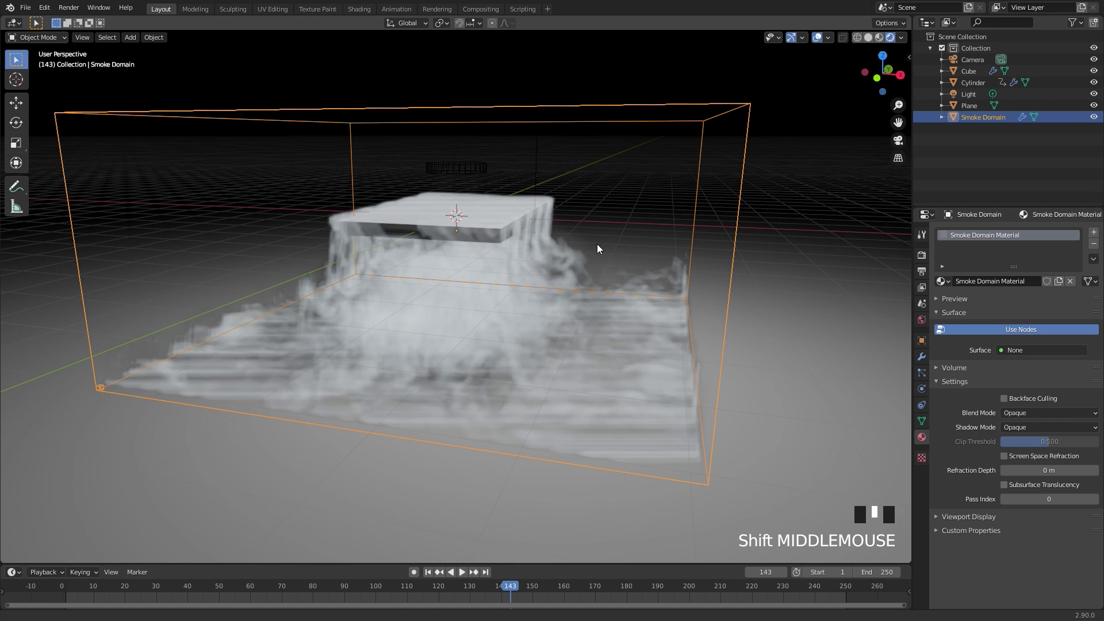
{"action": "middle_click_drag", "start_coordinate": [597, 244], "coordinate": [598, 244], "text": "shift"}
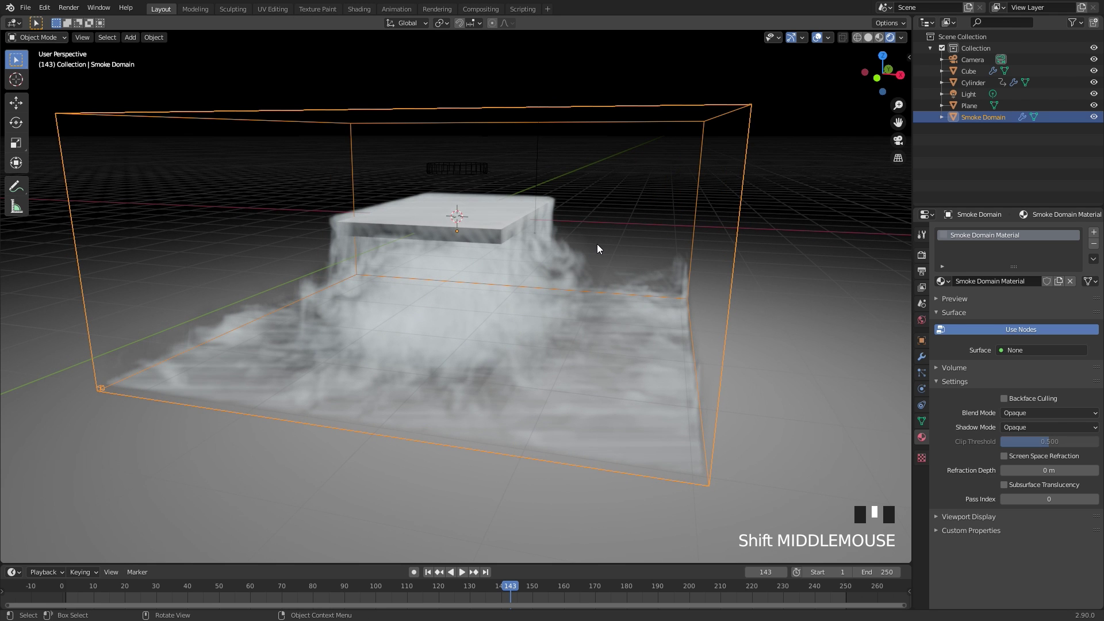
Step: Align the camera to the view and reposition it on the slab; show FFmpeg MPEG-4 output settings
{"action": "key", "text": "ctrl+alt+KP_0"}
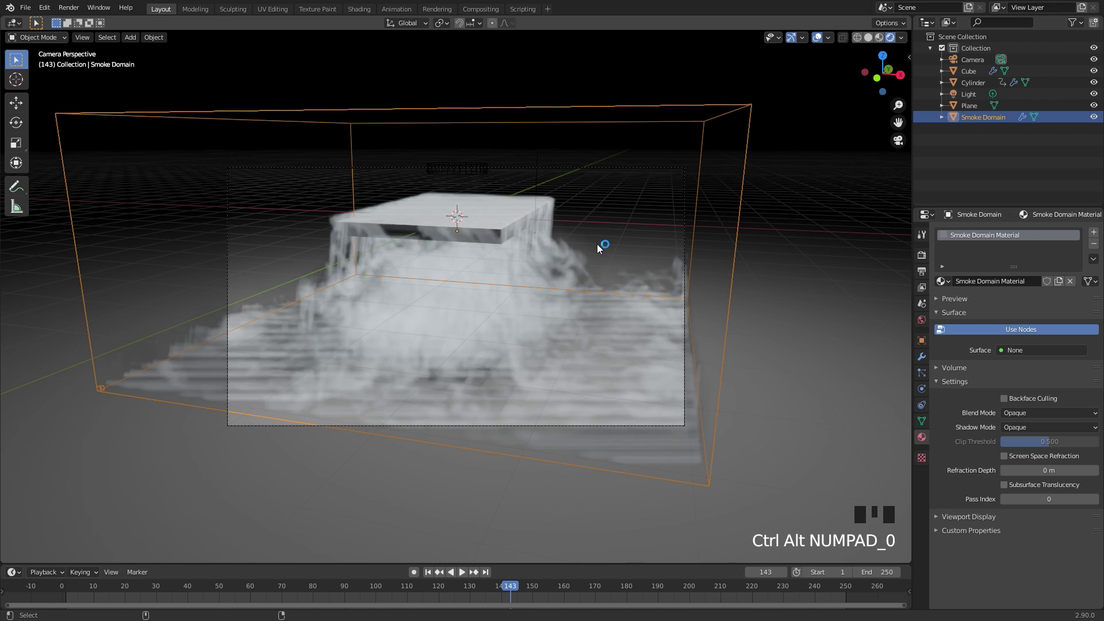
{"action": "left_click", "coordinate": [634, 168]}
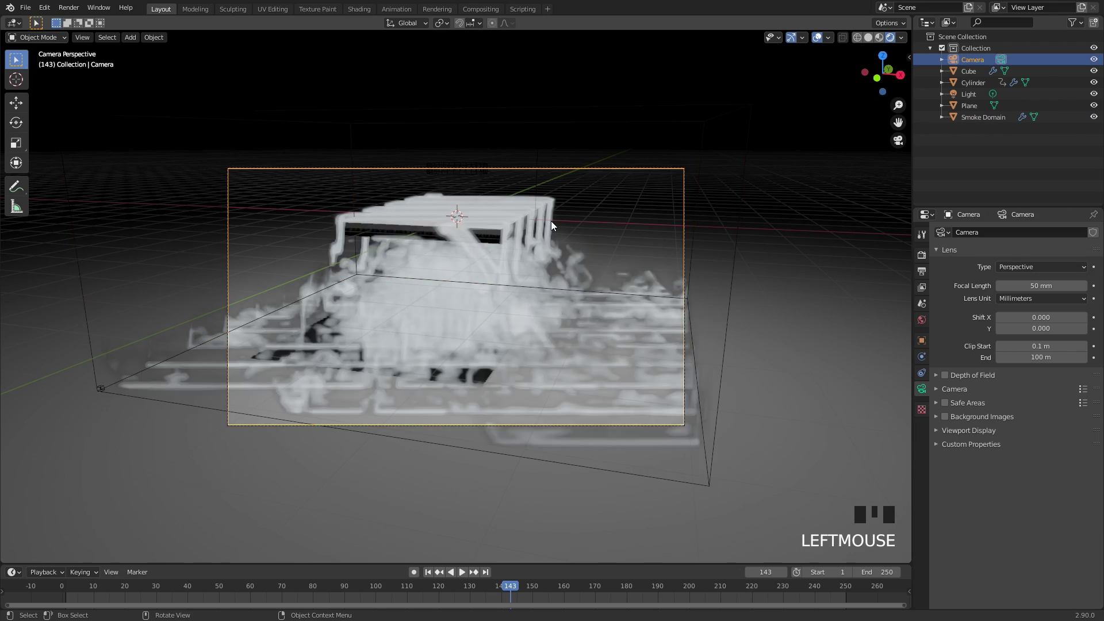
{"action": "scroll", "coordinate": [551, 221], "scroll_direction": "up", "scroll_amount": 2}
{"action": "key", "text": "g"}
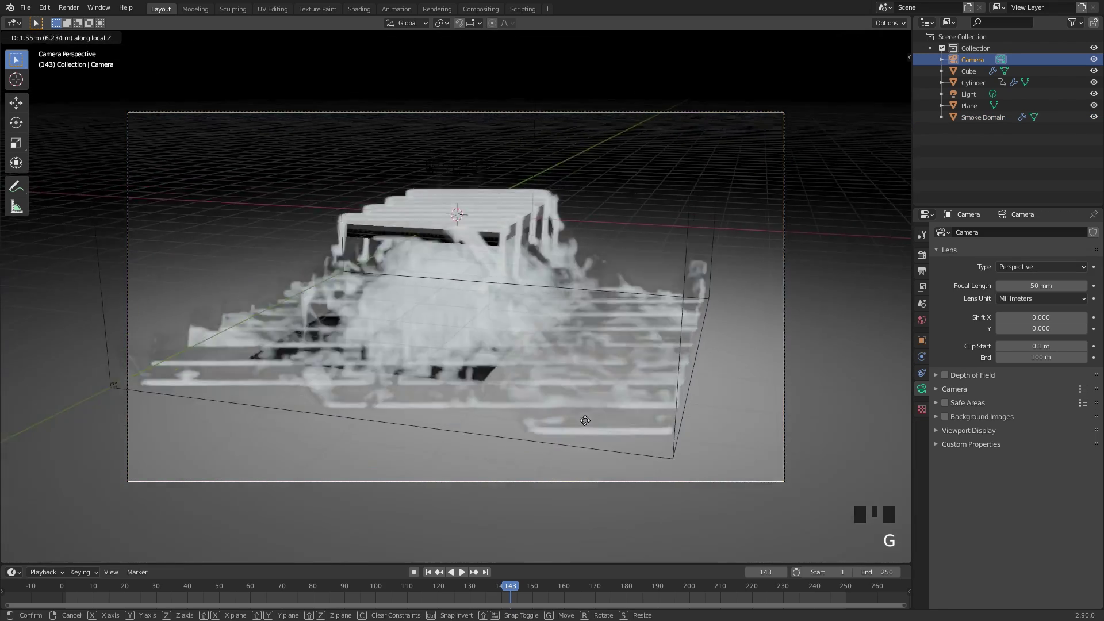
{"action": "key", "text": "g"}
{"action": "key", "text": "g"}
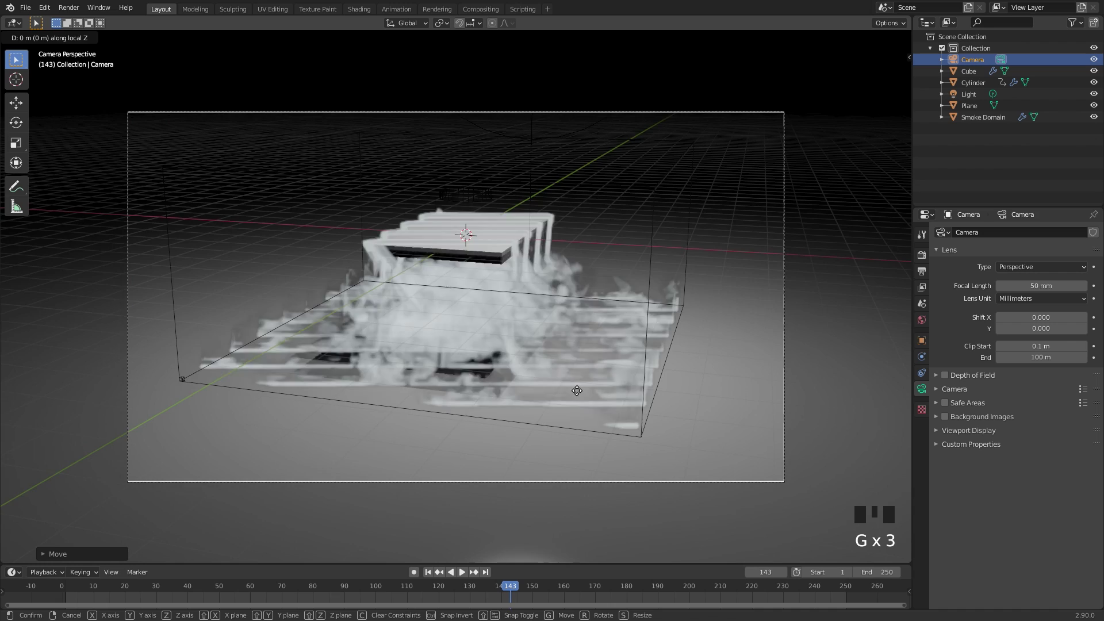
{"action": "key", "text": "g"}
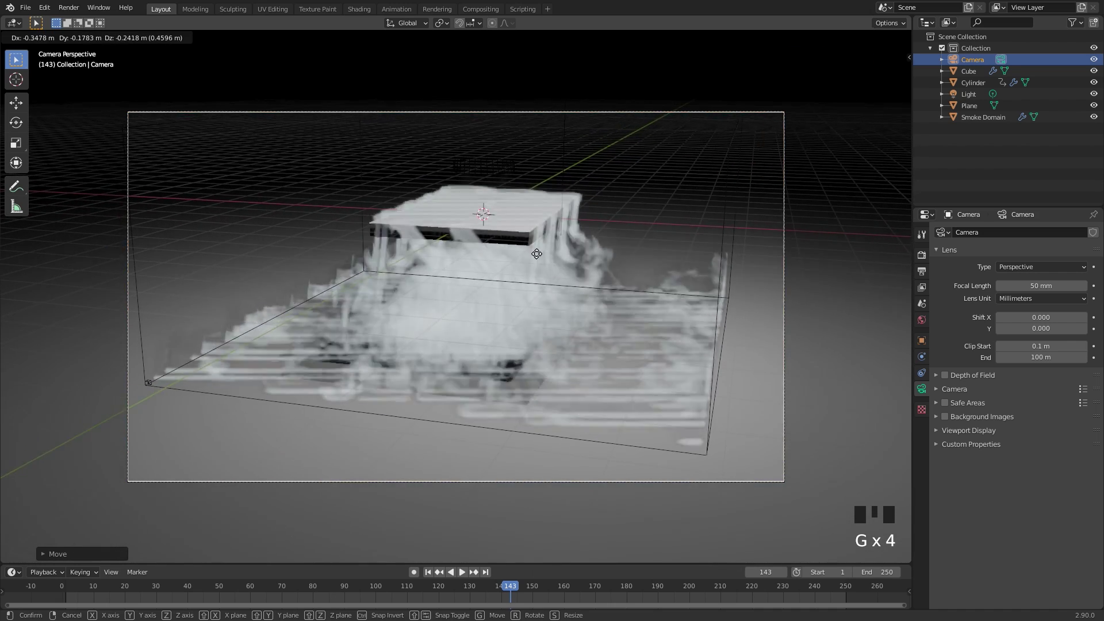
{"action": "left_click", "coordinate": [836, 246]}
{"action": "left_click", "coordinate": [922, 271]}
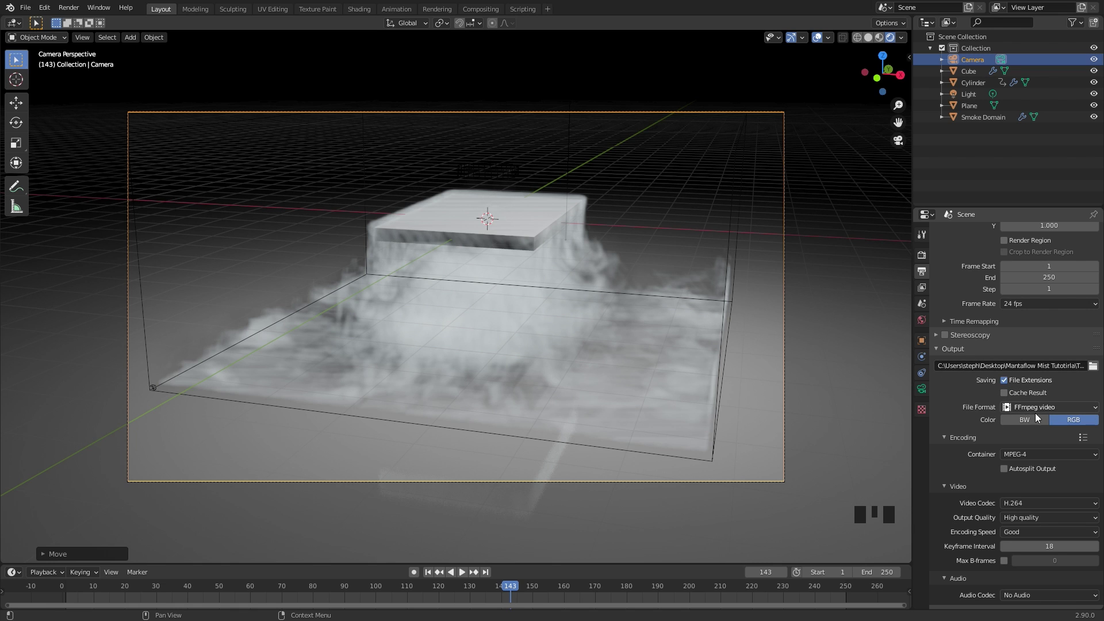
Step: Save the project as Tutorial2.blend and render the full animation through frame 250
{"action": "key", "text": "ctrl+s"}
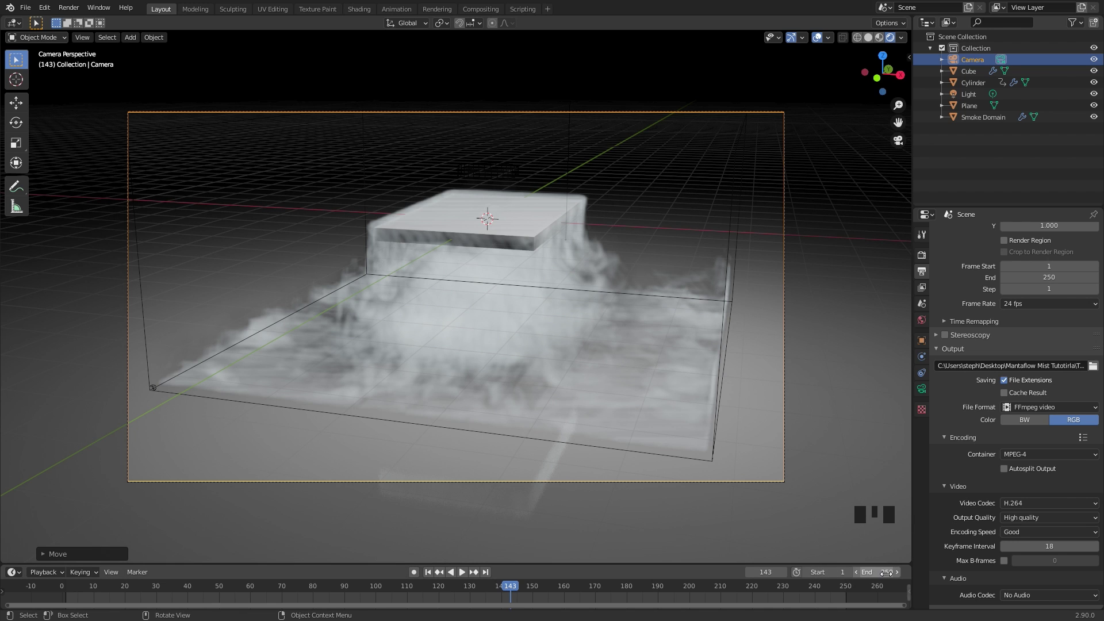
{"action": "left_click", "coordinate": [68, 7]}
{"action": "left_click", "coordinate": [95, 34]}
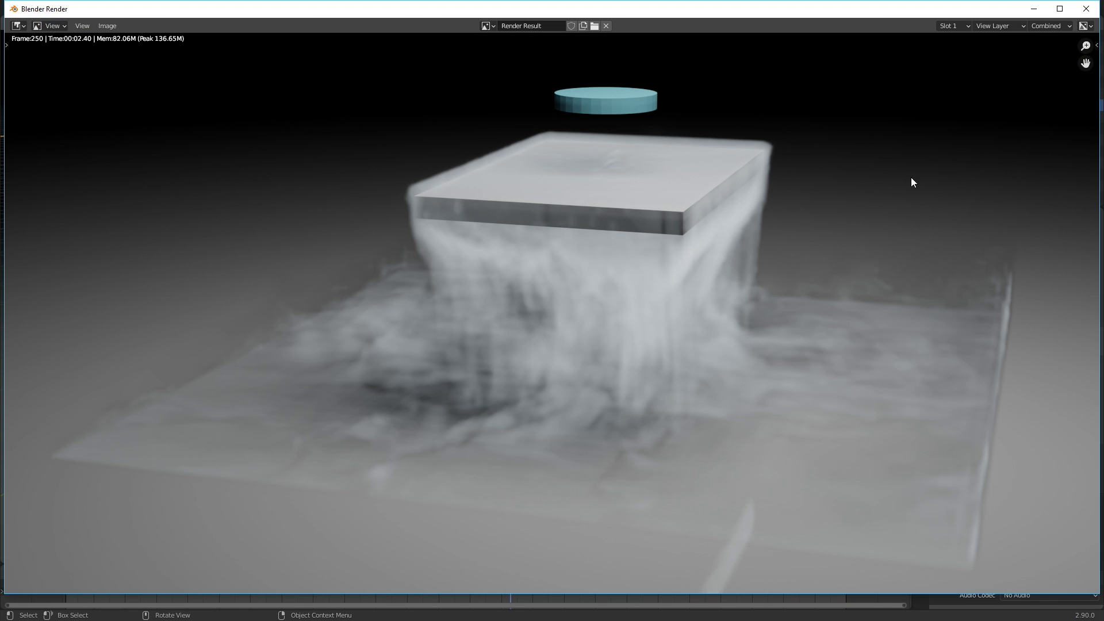
Step: Close the finished render window and go to the Render menu to view the animation
{"action": "left_click", "coordinate": [1086, 9]}
{"action": "left_click", "coordinate": [68, 7]}
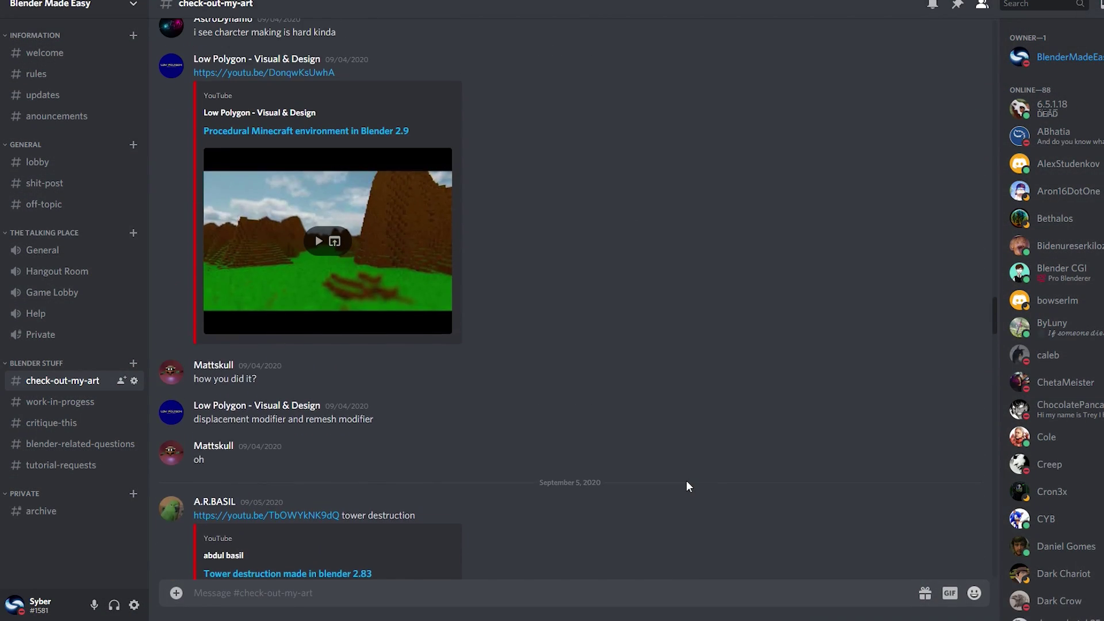
{"action": "scroll", "coordinate": [687, 482], "scroll_direction": "up", "scroll_amount": 20}
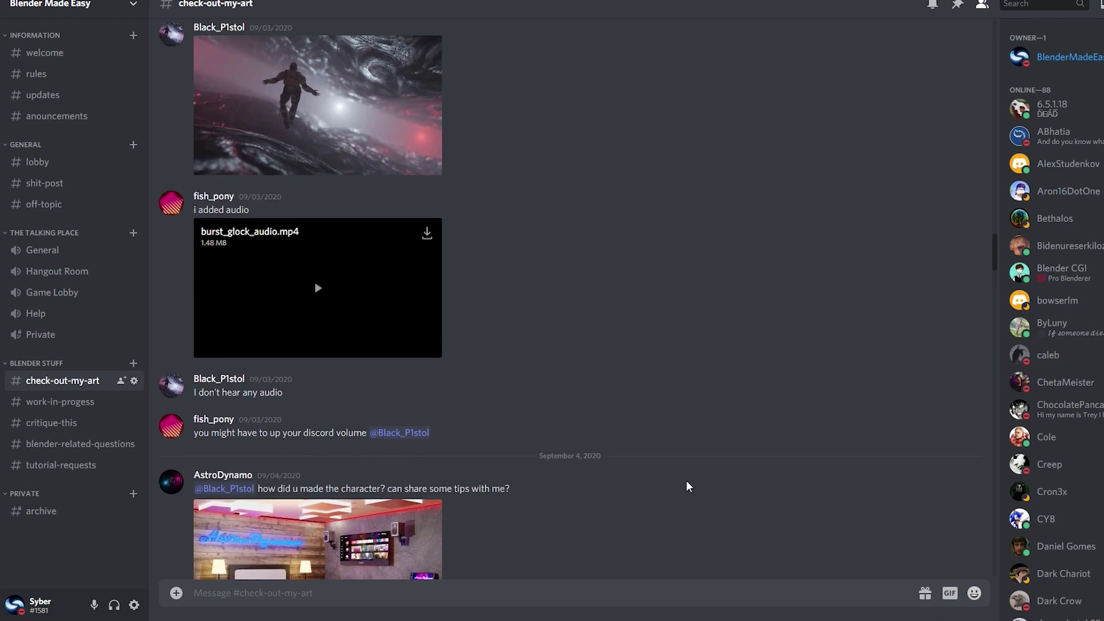
{"action": "scroll", "coordinate": [687, 482], "scroll_direction": "up", "scroll_amount": 20}
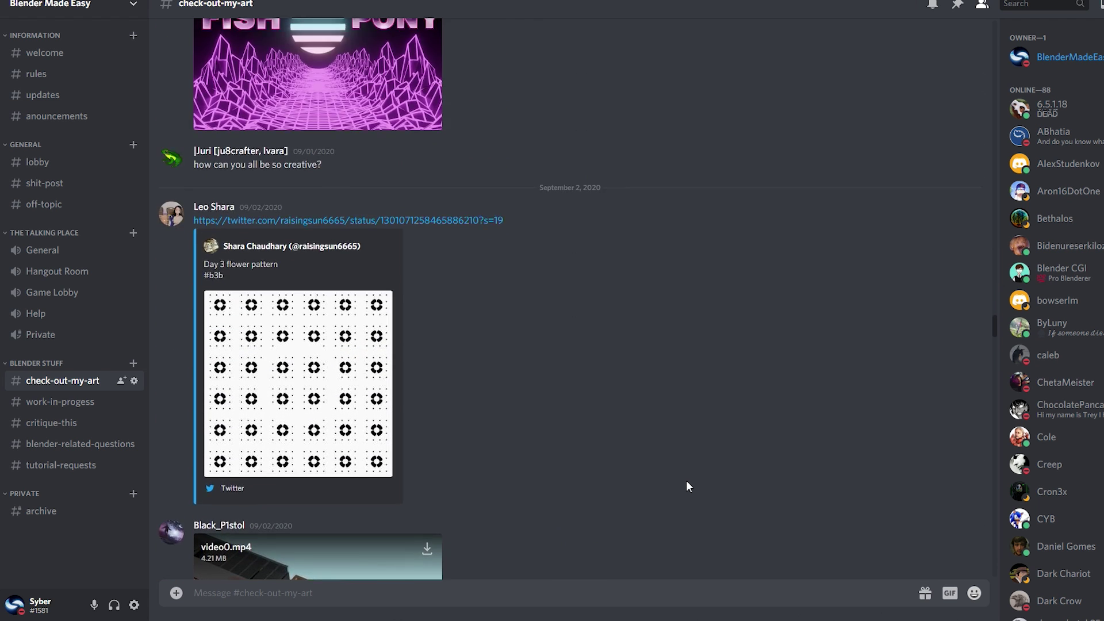